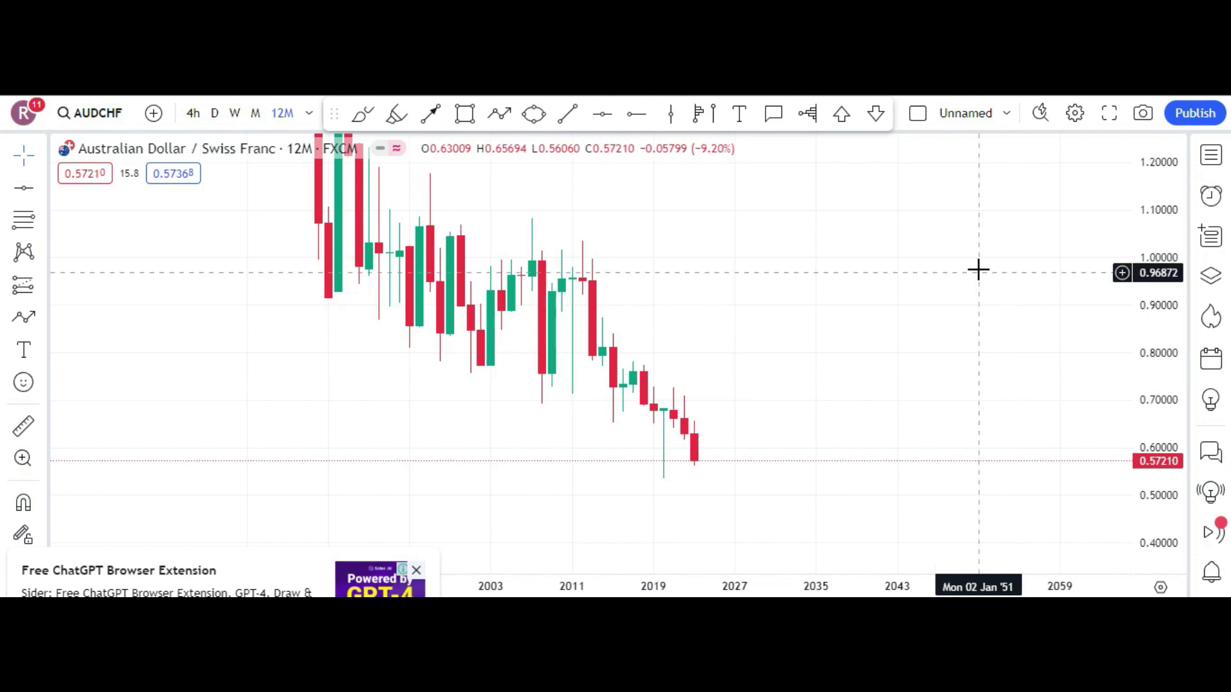
- Draw horizontal rays on the yearly AUDCHF chart from the 2015 low at about 0.66491 and the 2011 low at about 0.71799
{"action": "scroll", "coordinate": [923, 308], "scroll_direction": "up", "scroll_amount": 2}
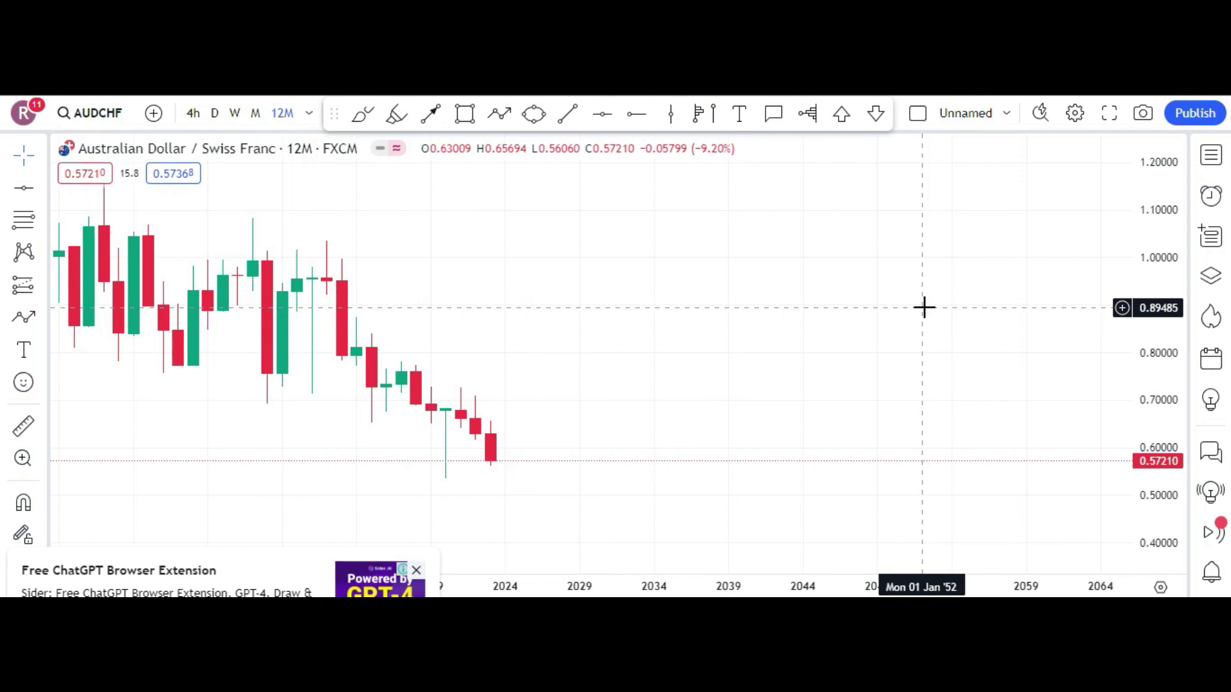
{"action": "left_click_drag", "start_coordinate": [870, 360], "coordinate": [1027, 360]}
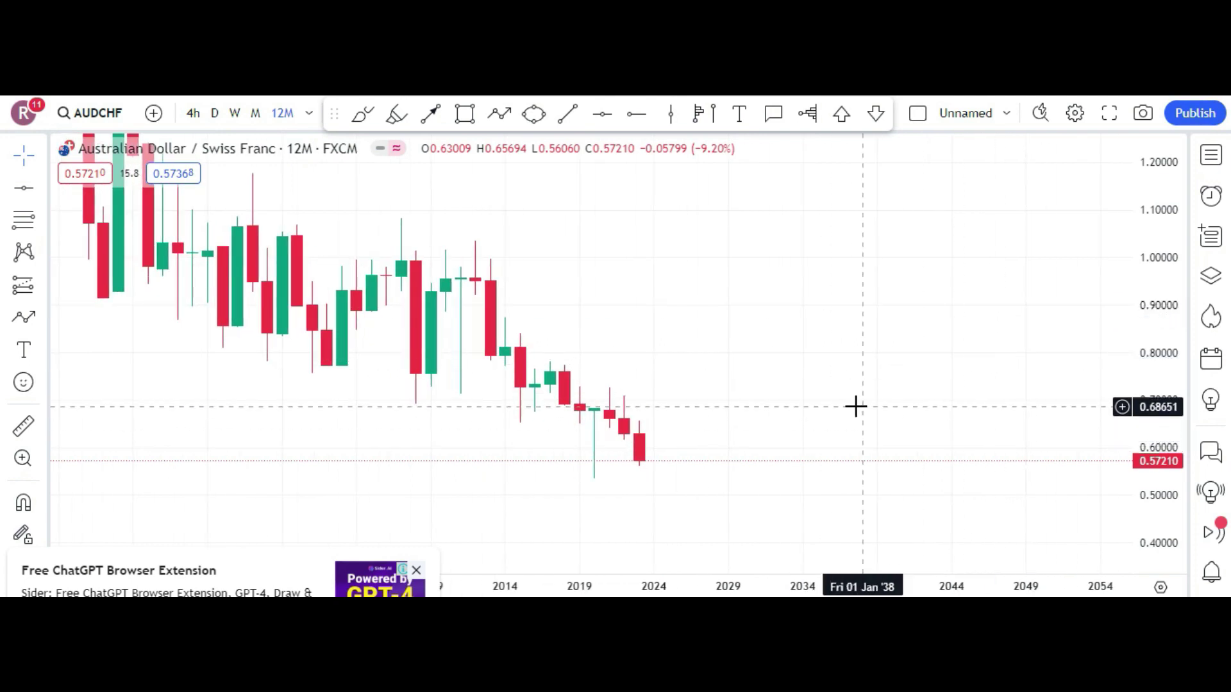
{"action": "left_click_drag", "start_coordinate": [1152, 192], "coordinate": [1152, 234]}
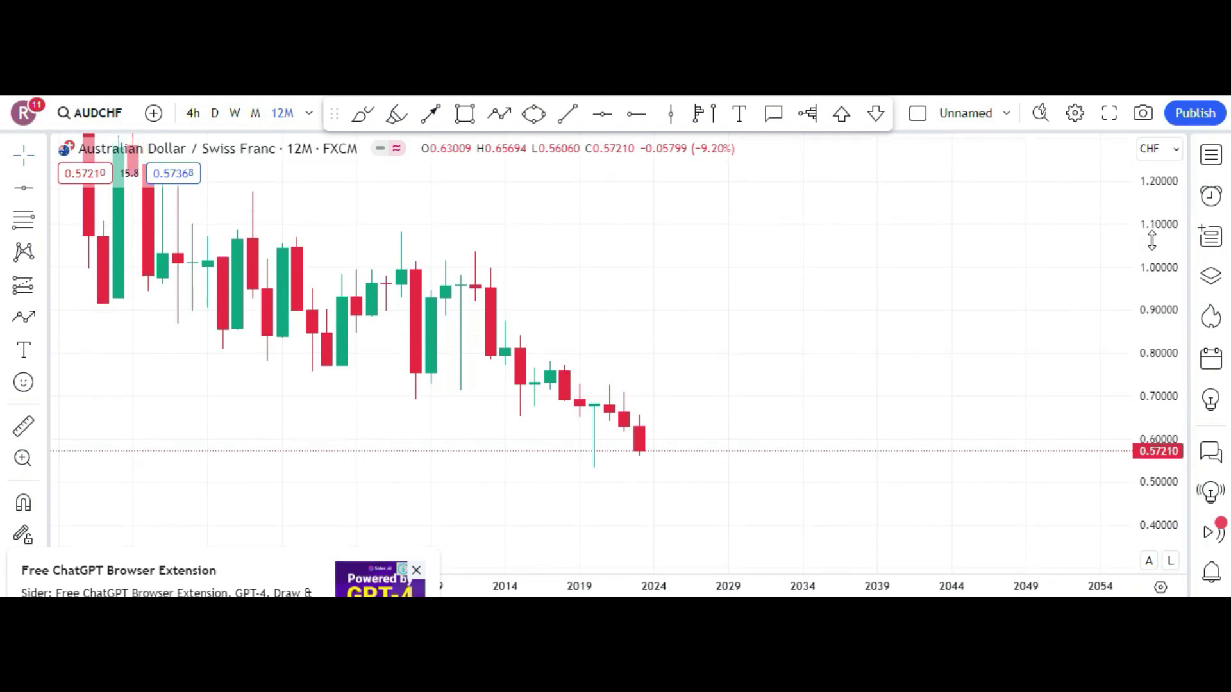
{"action": "scroll", "coordinate": [782, 284], "scroll_direction": "down", "scroll_amount": 3}
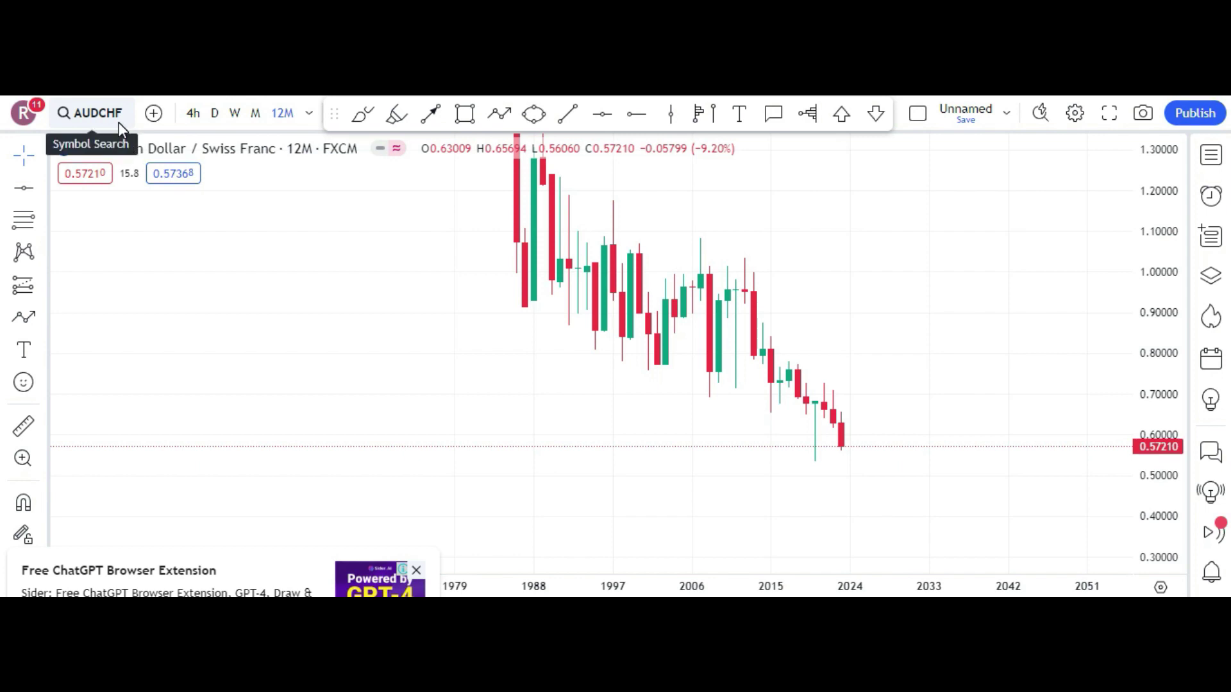
{"action": "scroll", "coordinate": [894, 463], "scroll_direction": "up", "scroll_amount": 3}
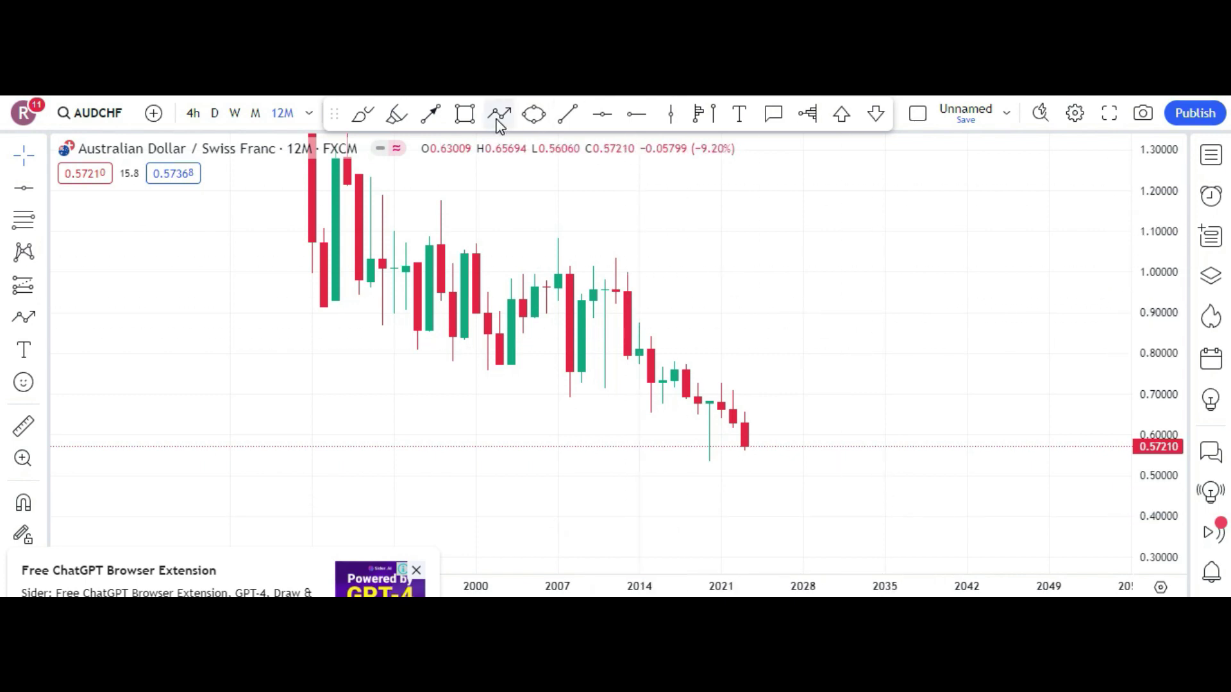
{"action": "left_click", "coordinate": [635, 118]}
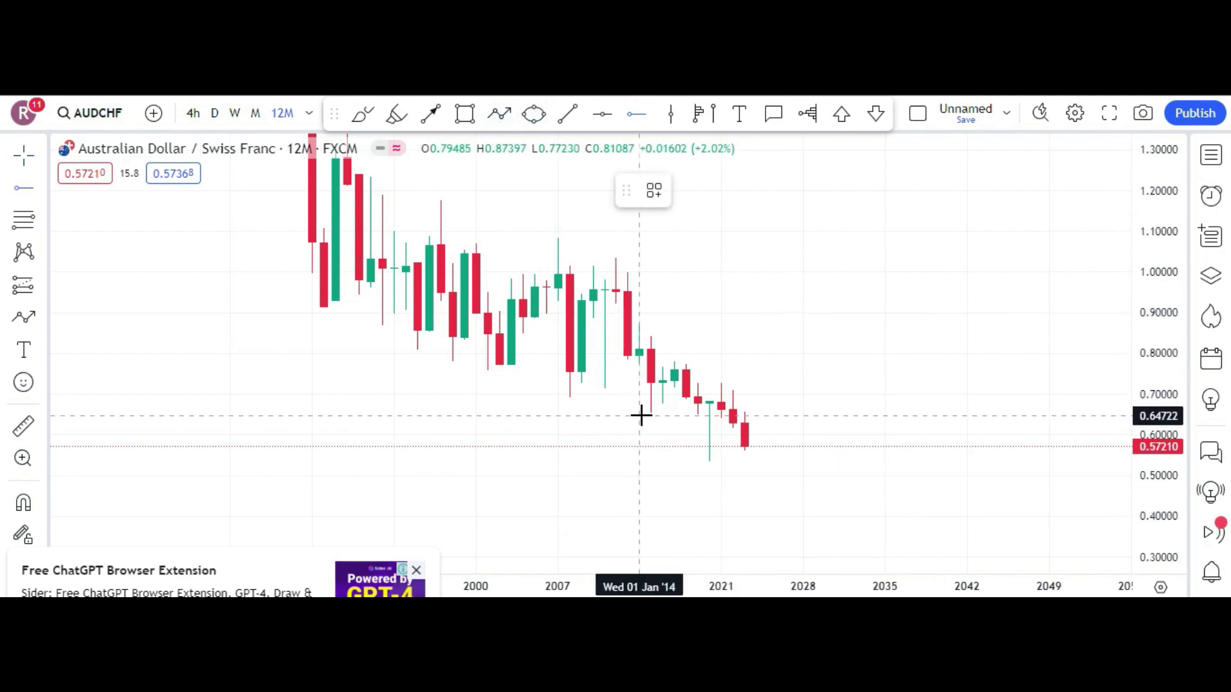
{"action": "left_click", "coordinate": [650, 408]}
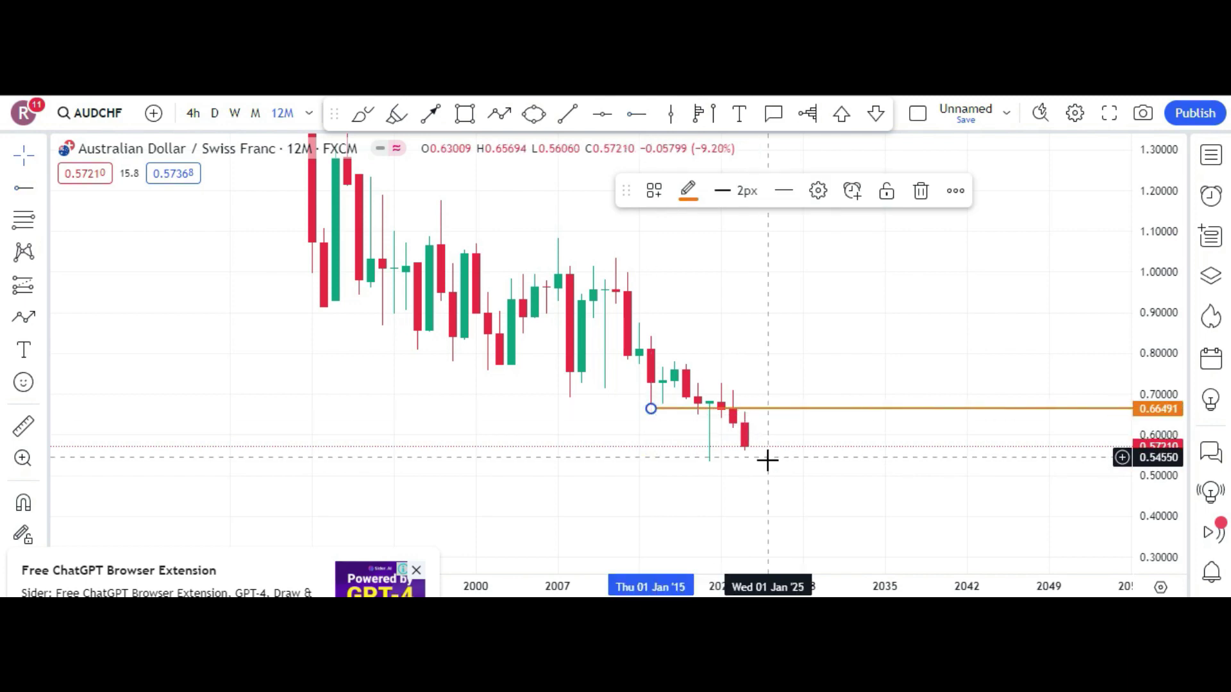
{"action": "left_click", "coordinate": [628, 119]}
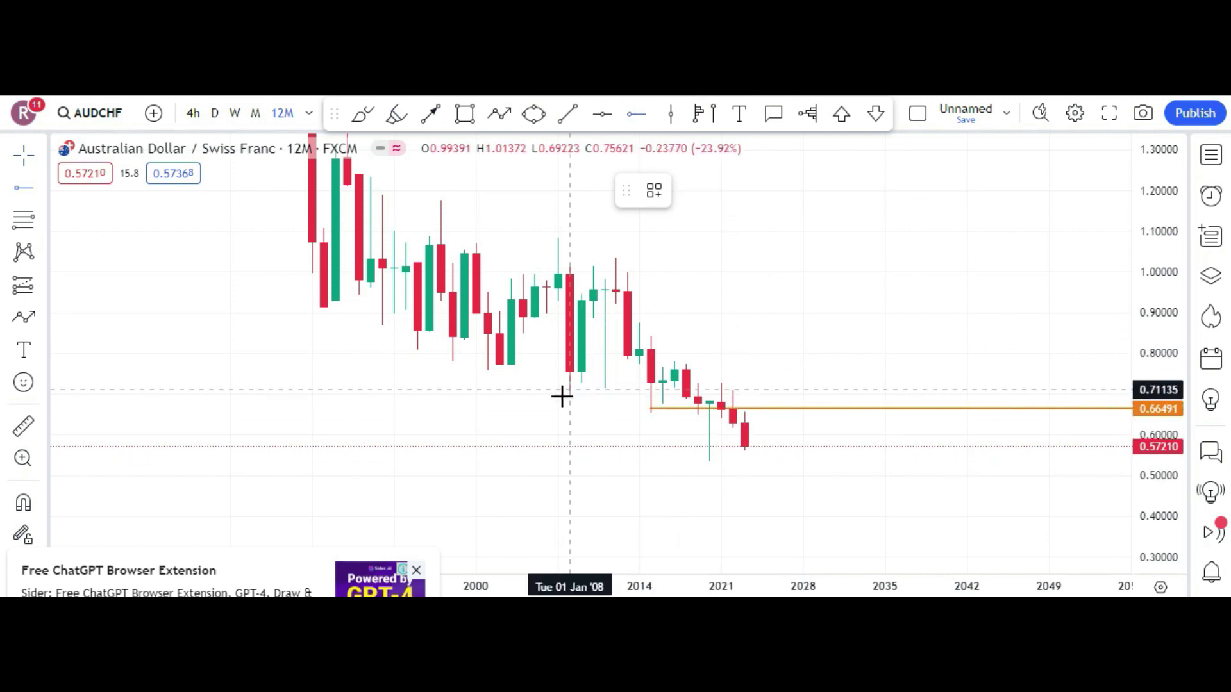
{"action": "left_click", "coordinate": [602, 386]}
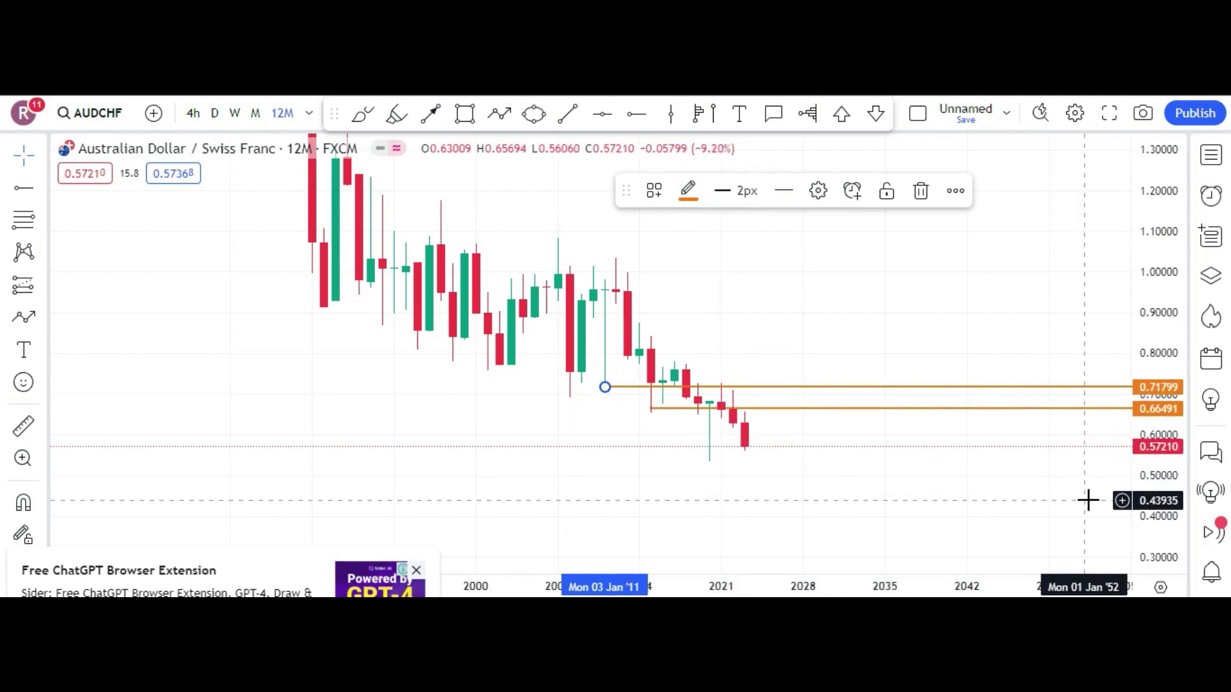
- Lower the ray anchored at the 2015 candle to its wick low at about 0.65431
{"action": "left_click_drag", "start_coordinate": [1151, 516], "coordinate": [1150, 468]}
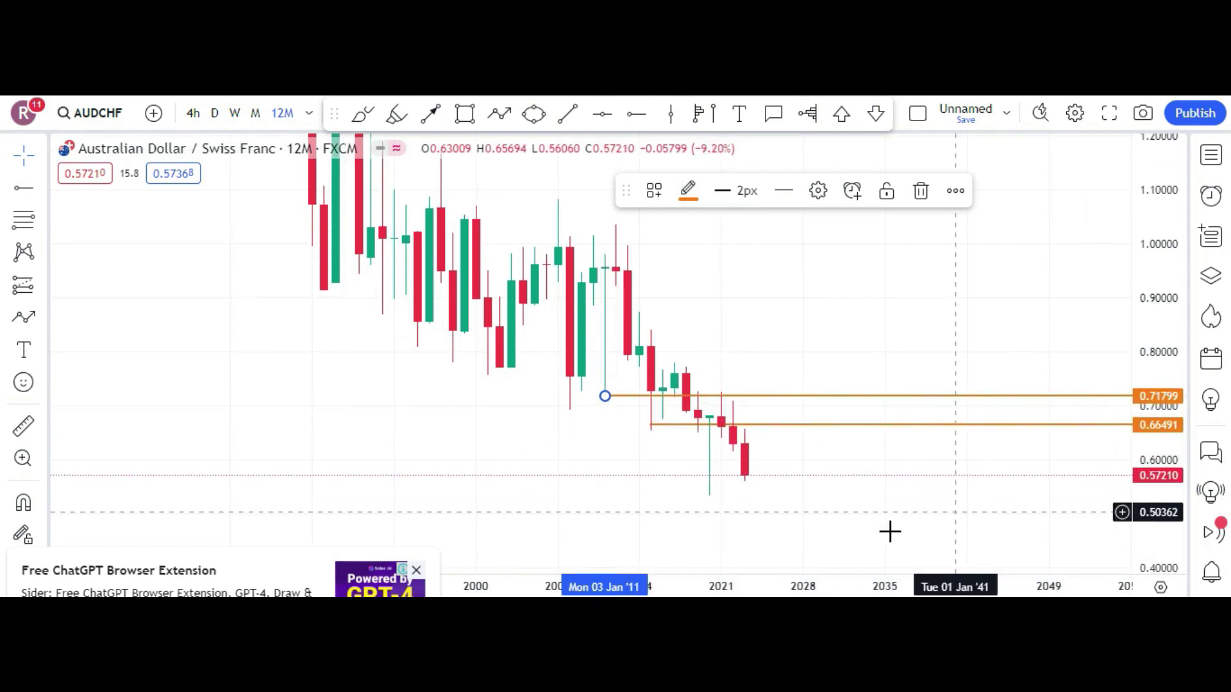
{"action": "left_click_drag", "start_coordinate": [890, 487], "coordinate": [877, 306]}
{"action": "left_click_drag", "start_coordinate": [1151, 494], "coordinate": [1149, 411]}
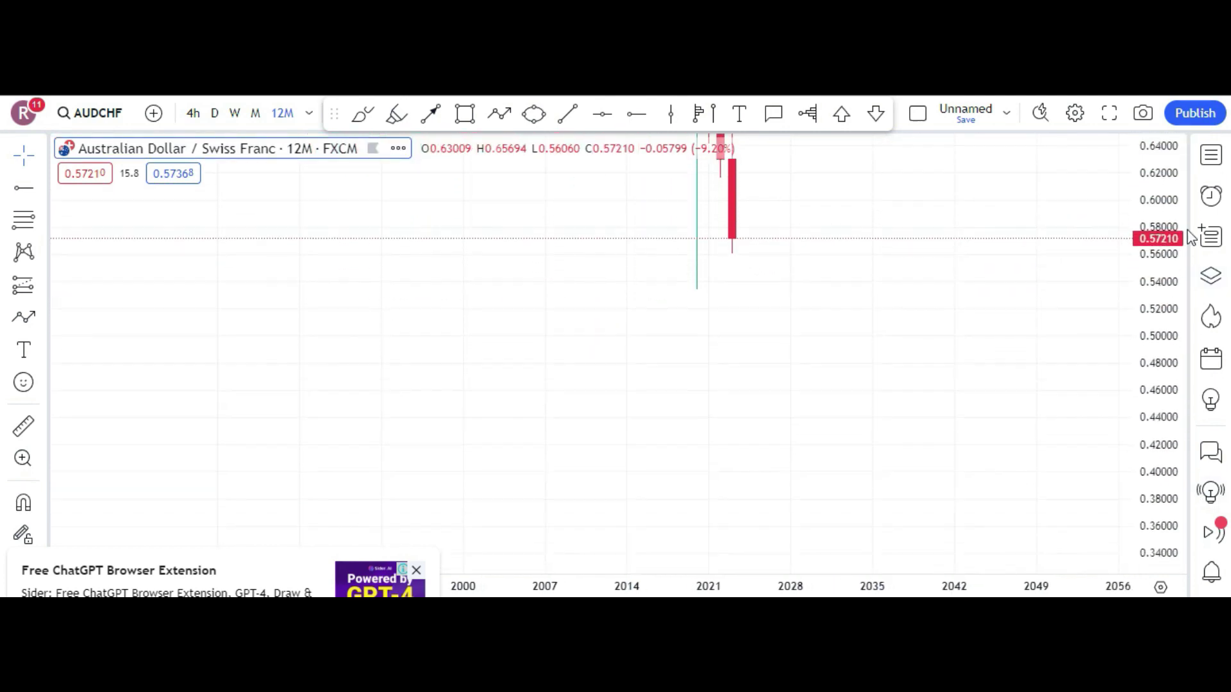
{"action": "left_click_drag", "start_coordinate": [1022, 203], "coordinate": [1000, 468]}
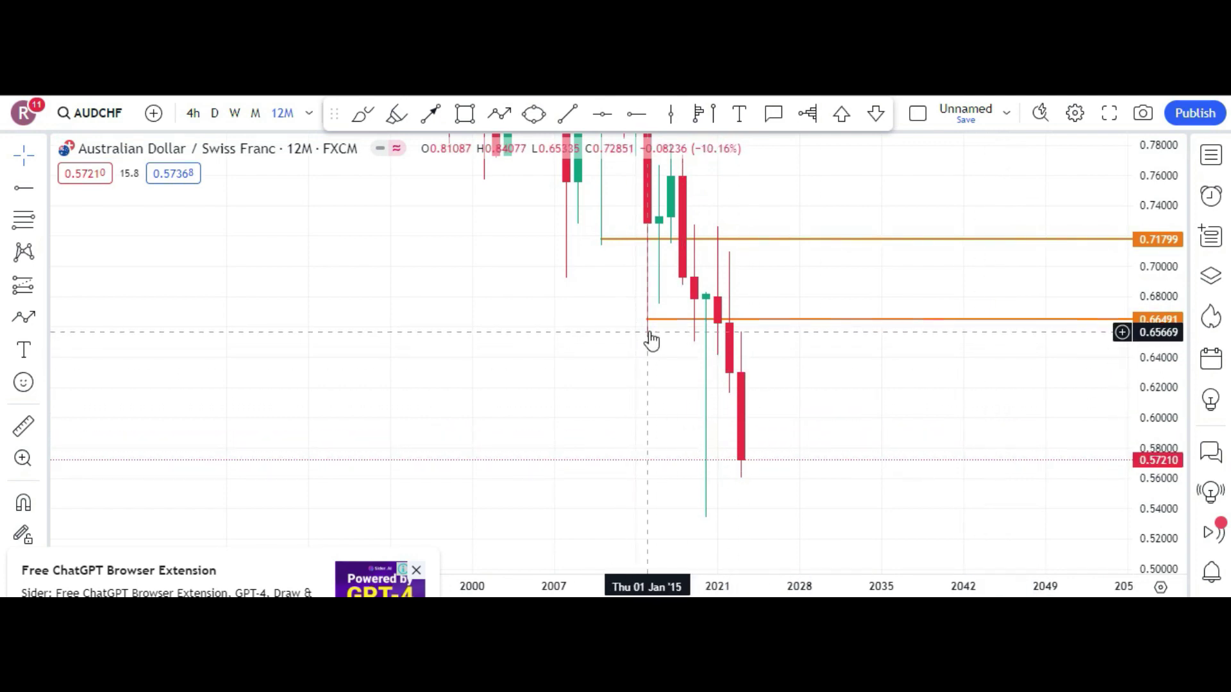
{"action": "mouse_move", "coordinate": [648, 320]}
{"action": "left_mouse_down"}
{"action": "mouse_move", "coordinate": [663, 363]}
{"action": "mouse_move", "coordinate": [647, 336]}
{"action": "left_mouse_up"}
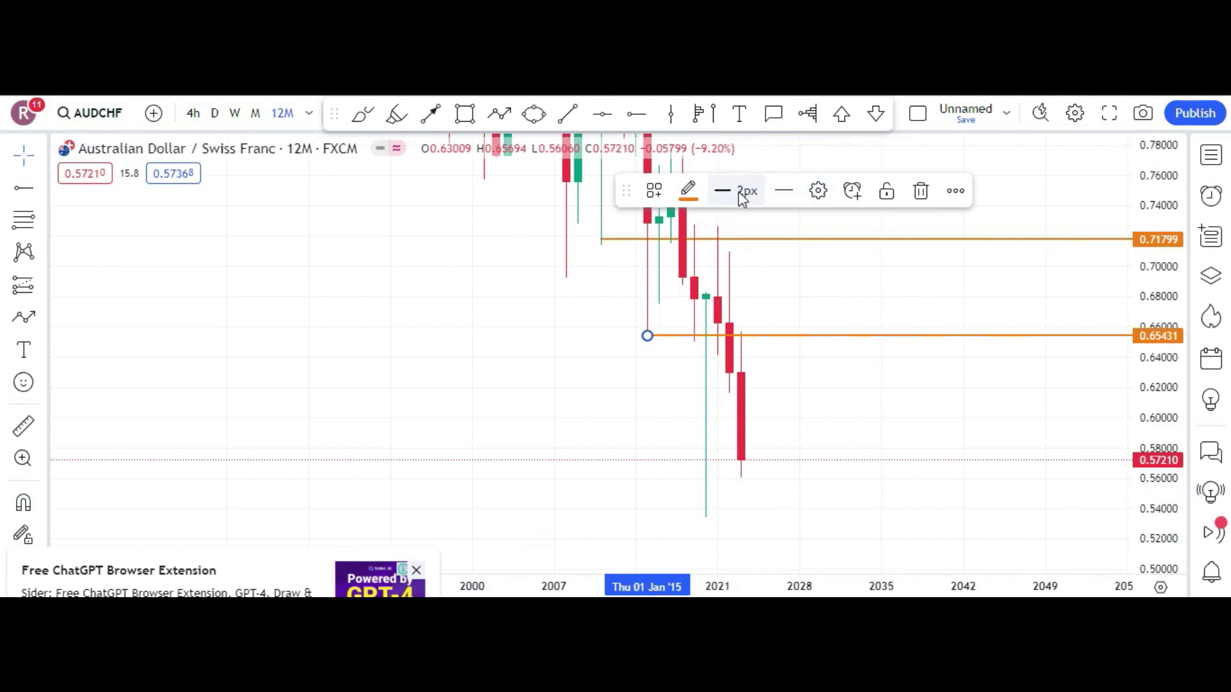
- Draw a horizontal ray from the 2020 candle's wick low at about 0.53603
{"action": "left_click", "coordinate": [637, 117]}
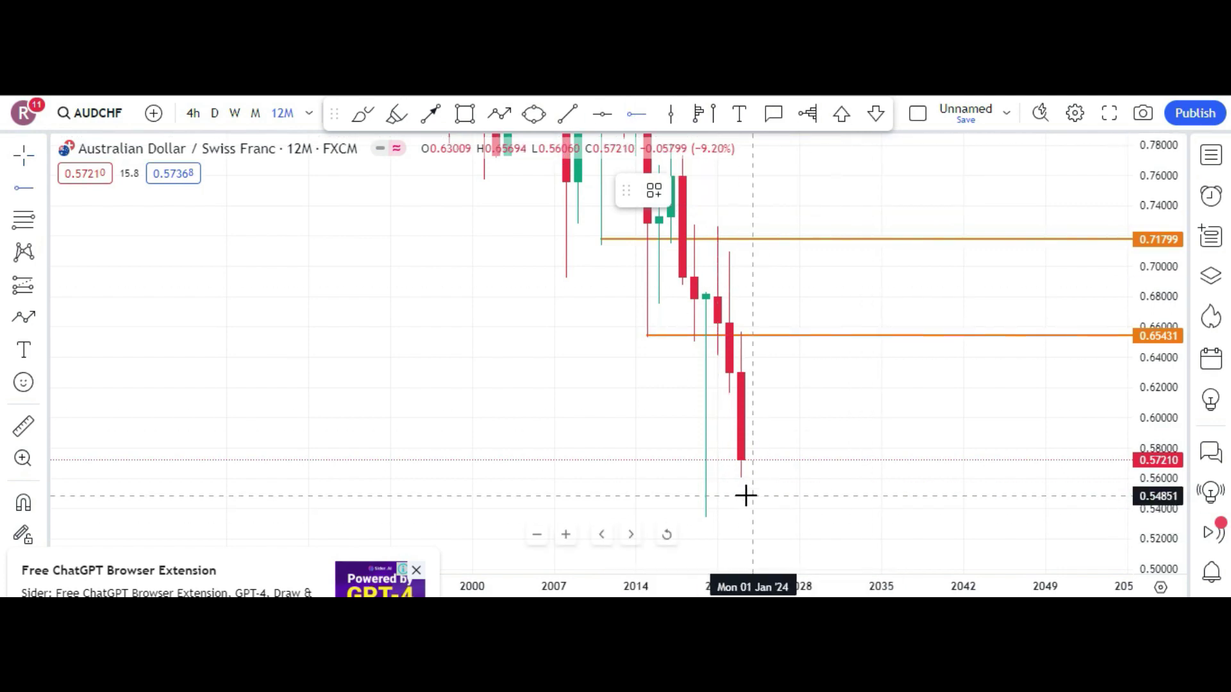
{"action": "left_click", "coordinate": [705, 515]}
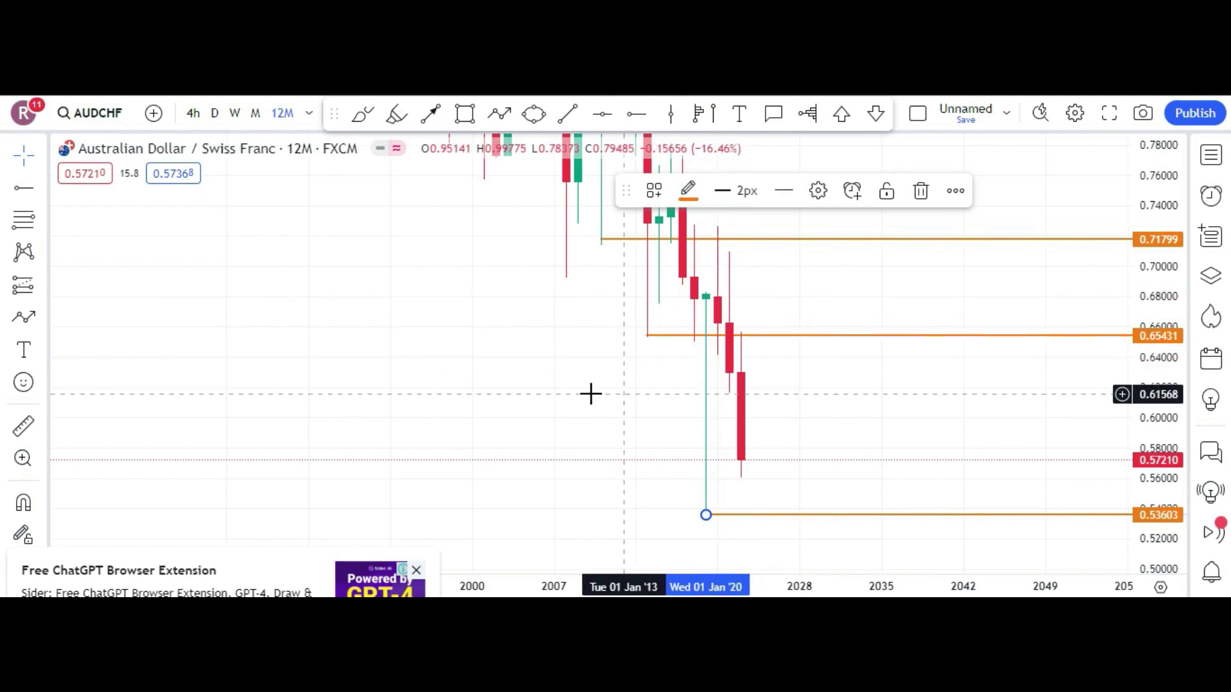
- Re-anchor the middle horizontal ray from the 2015 candle to the 2019 candle's wick low at about 0.64955
{"action": "scroll", "coordinate": [607, 393], "scroll_direction": "right", "scroll_amount": 5}
{"action": "scroll", "coordinate": [371, 395], "scroll_direction": "up", "scroll_amount": 5}
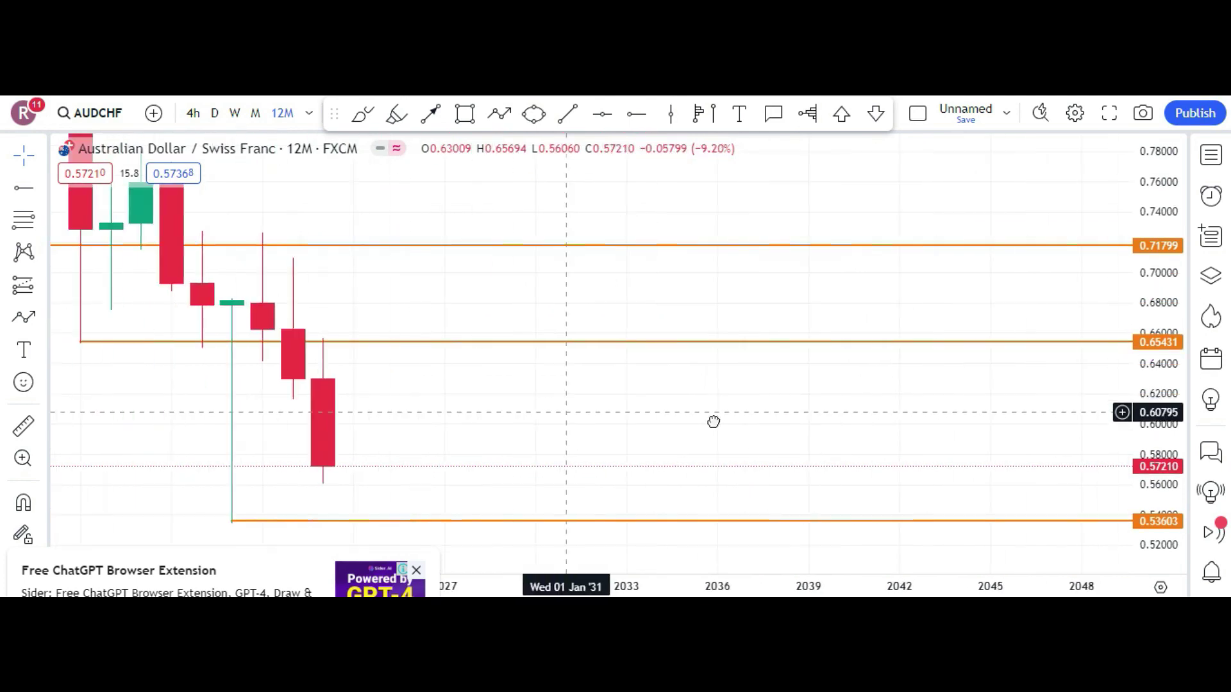
{"action": "scroll", "coordinate": [714, 422], "scroll_direction": "left", "scroll_amount": 5}
{"action": "left_click_drag", "start_coordinate": [333, 404], "coordinate": [842, 418]}
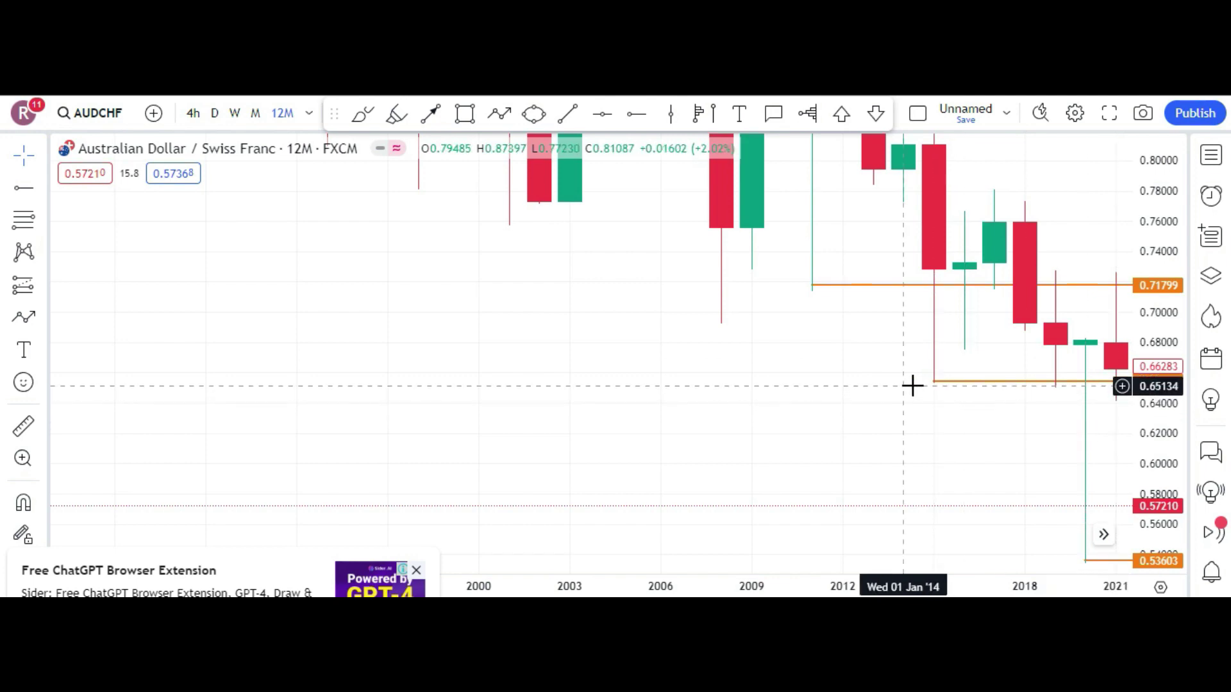
{"action": "left_click", "coordinate": [934, 385]}
{"action": "left_click_drag", "start_coordinate": [936, 392], "coordinate": [1055, 390]}
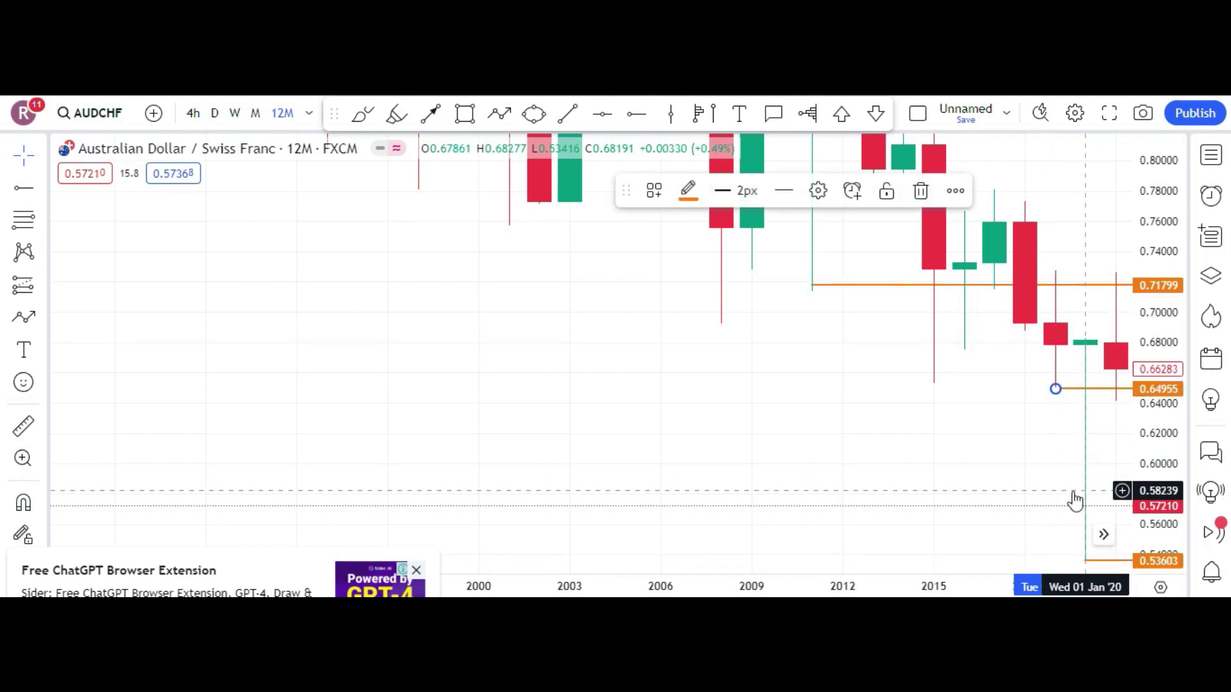
{"action": "left_click_drag", "start_coordinate": [1107, 443], "coordinate": [1044, 448]}
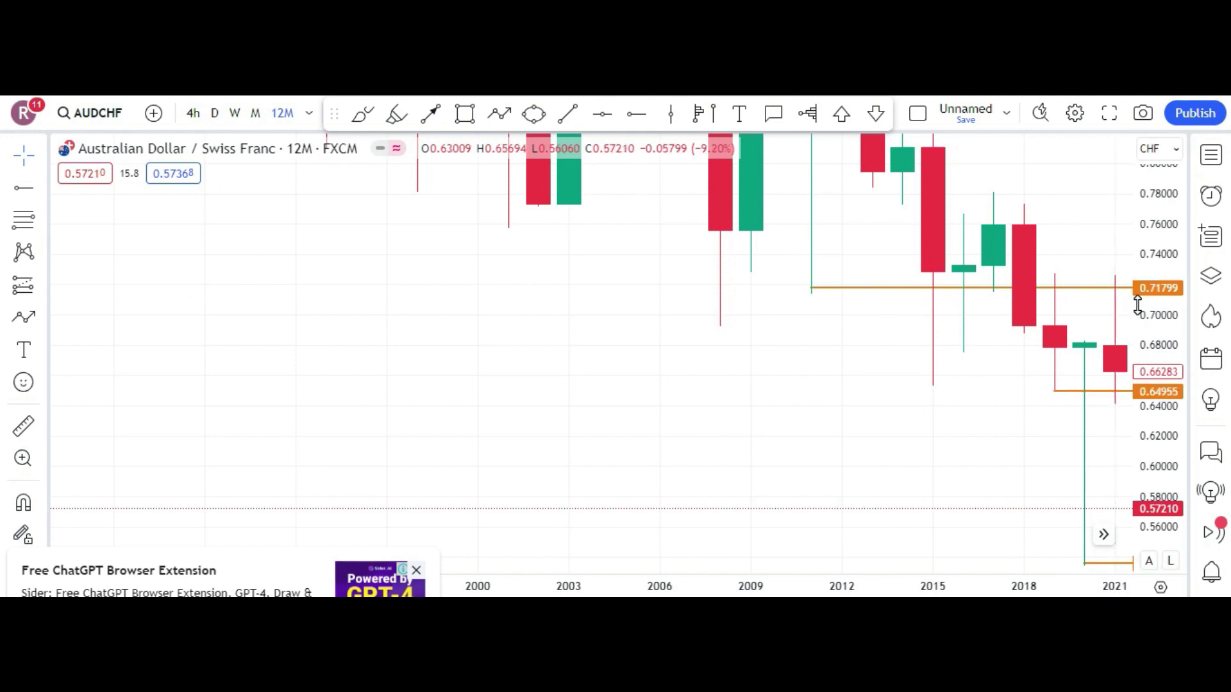
{"action": "left_click_drag", "start_coordinate": [1022, 432], "coordinate": [907, 426]}
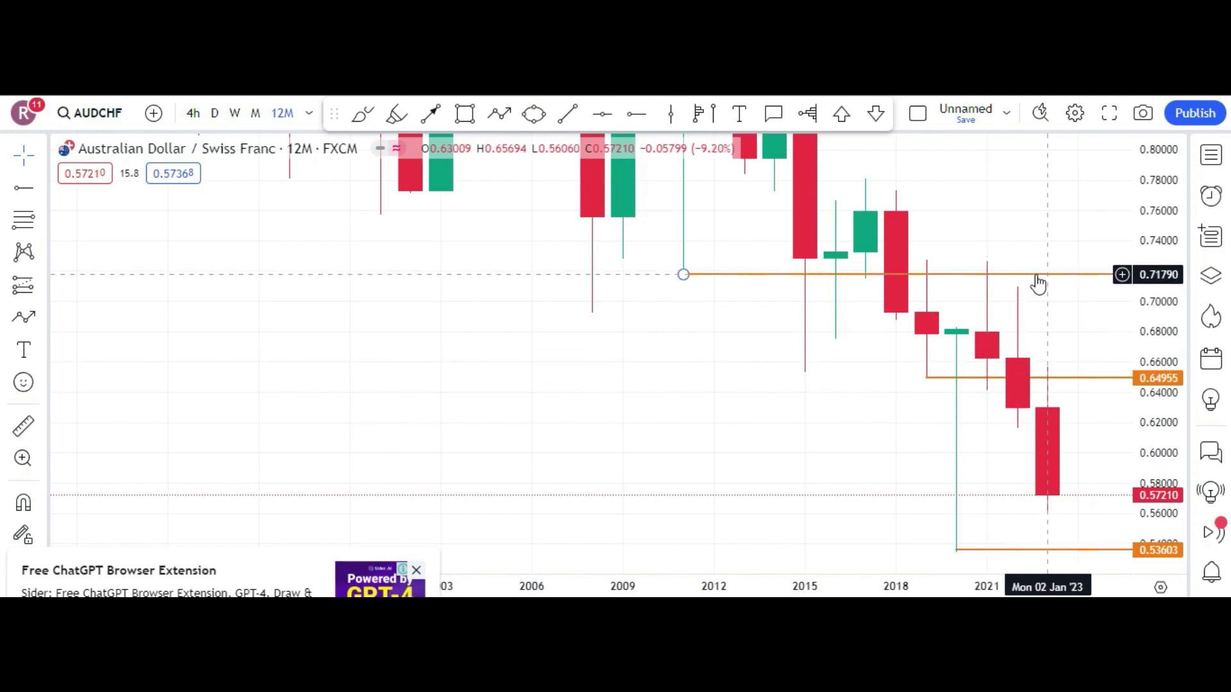
{"action": "left_click_drag", "start_coordinate": [1006, 449], "coordinate": [1092, 441]}
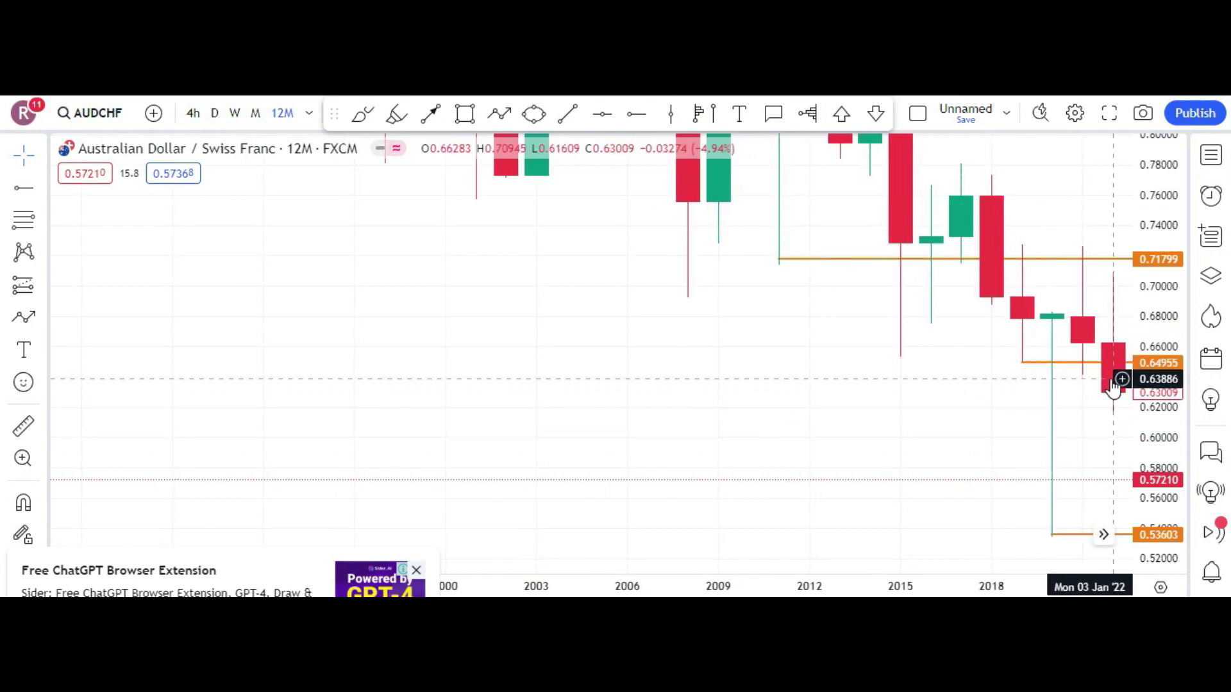
{"action": "left_click", "coordinate": [1052, 539]}
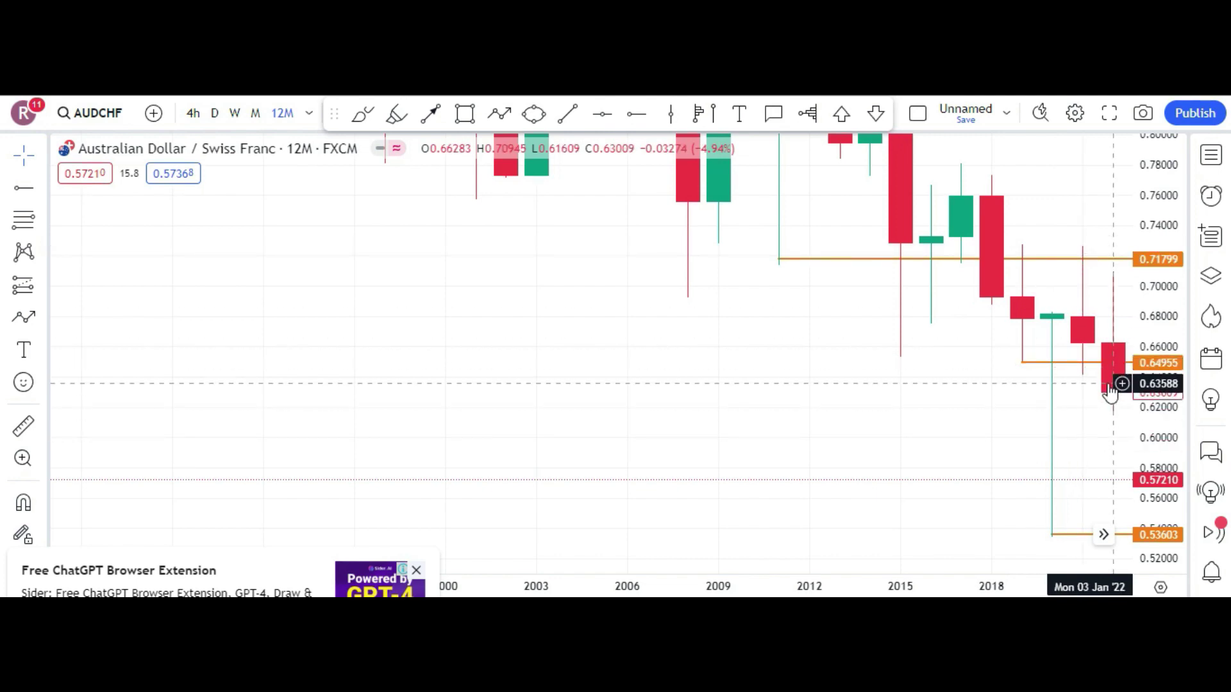
{"action": "scroll", "coordinate": [1110, 391], "scroll_direction": "right", "scroll_amount": 3}
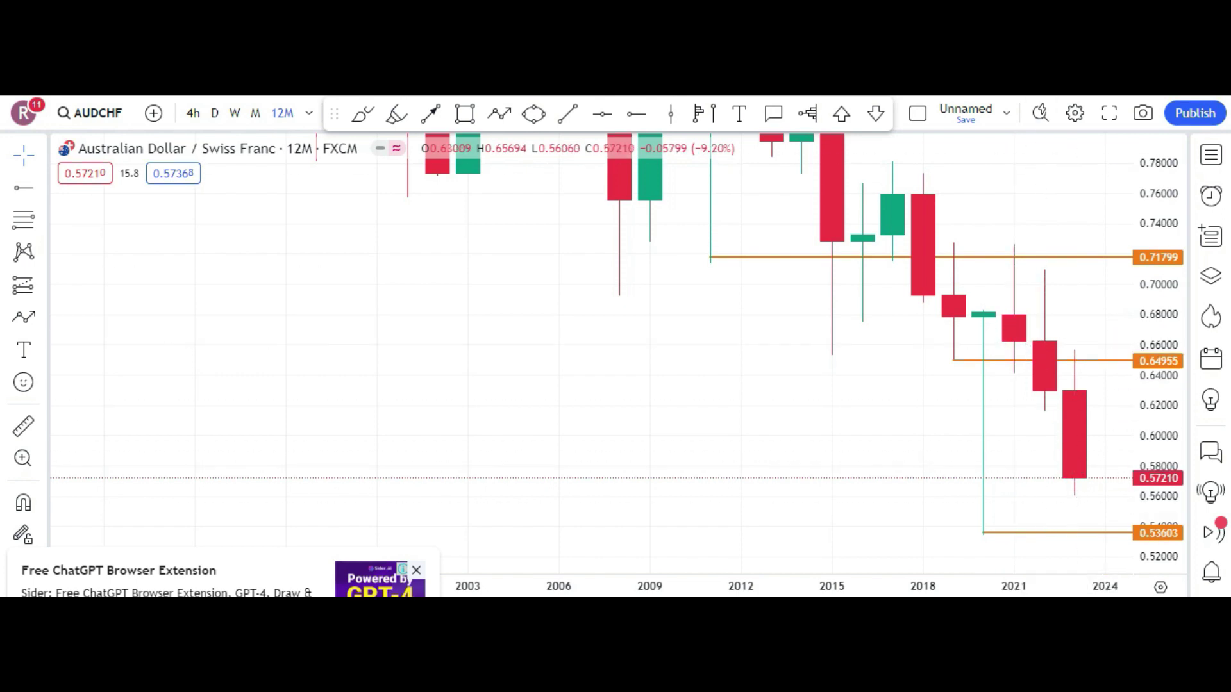
- Switch to a new browser tab and search Google for "three rising method"
{"action": "key", "text": "ctrl+t"}
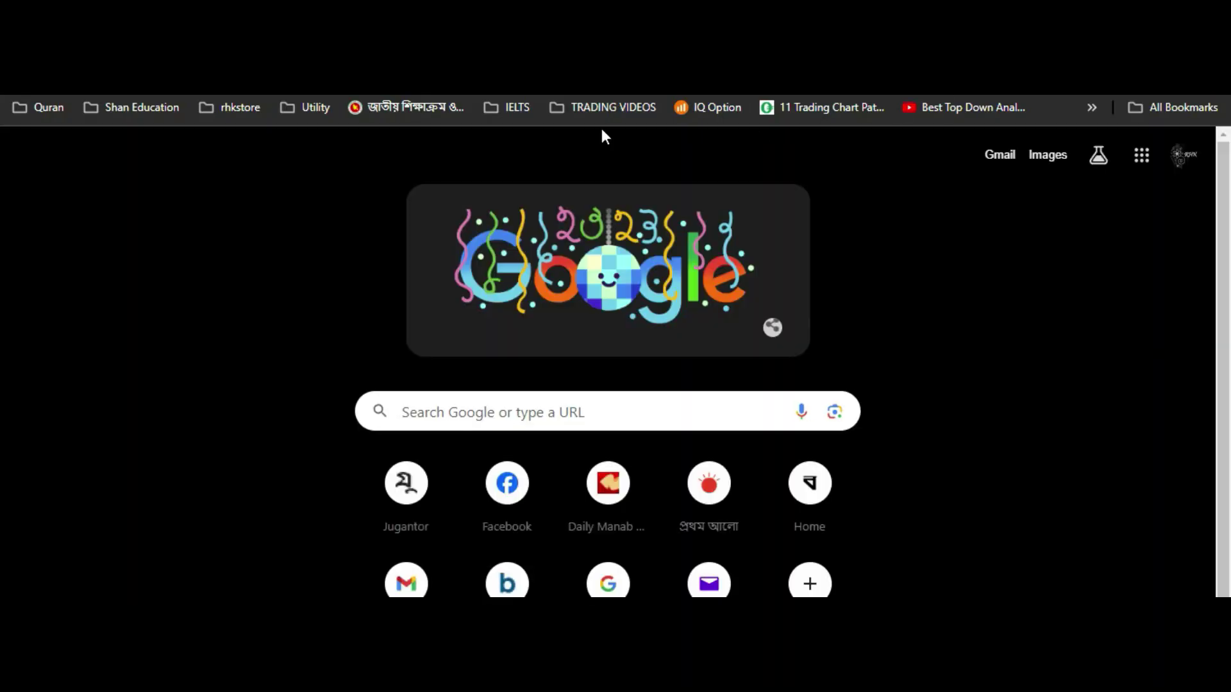
{"action": "key", "text": "ctrl+l"}
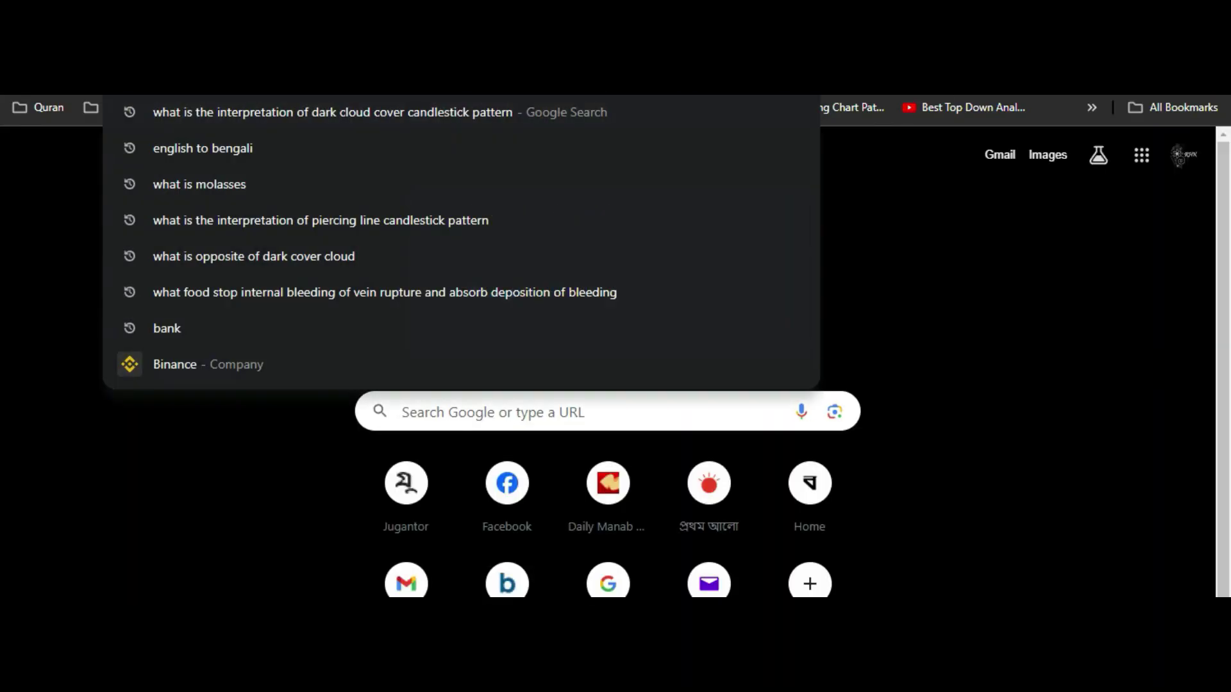
{"action": "type", "text": "three"}
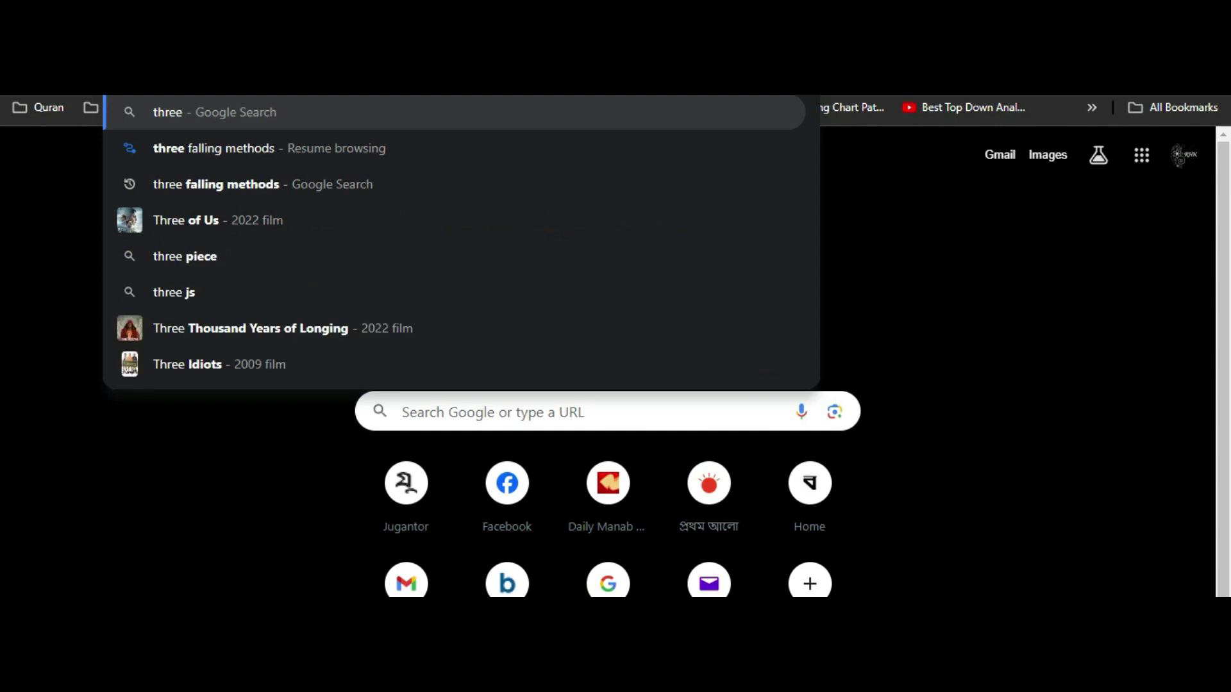
{"action": "type", "text": " rising"}
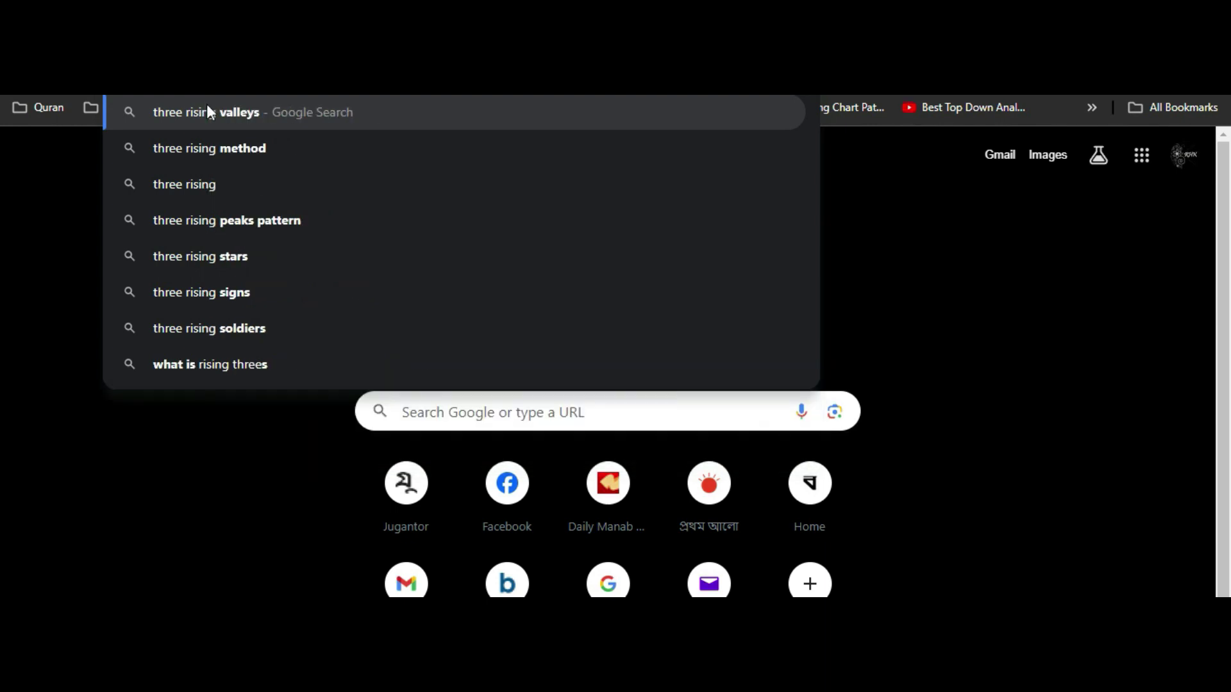
{"action": "left_click", "coordinate": [217, 142]}
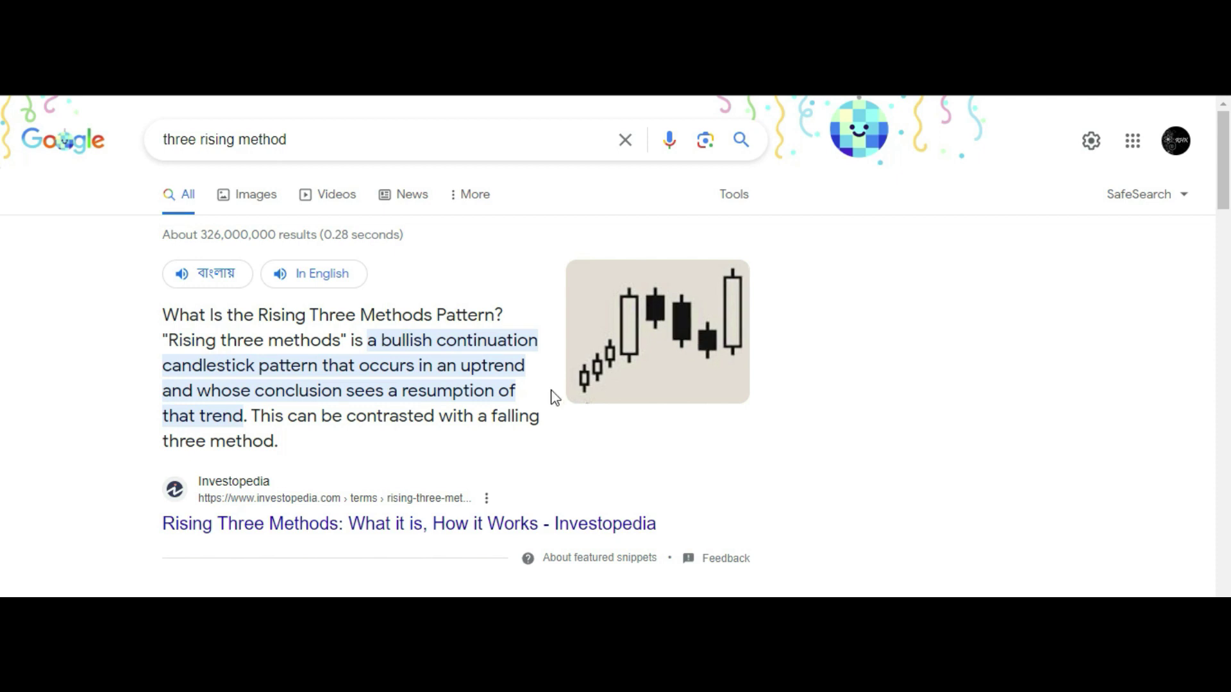
- Find the image results for the pattern and open the preview of the first Rising Three Methods picture
{"action": "scroll", "coordinate": [555, 387], "scroll_direction": "down", "scroll_amount": 10}
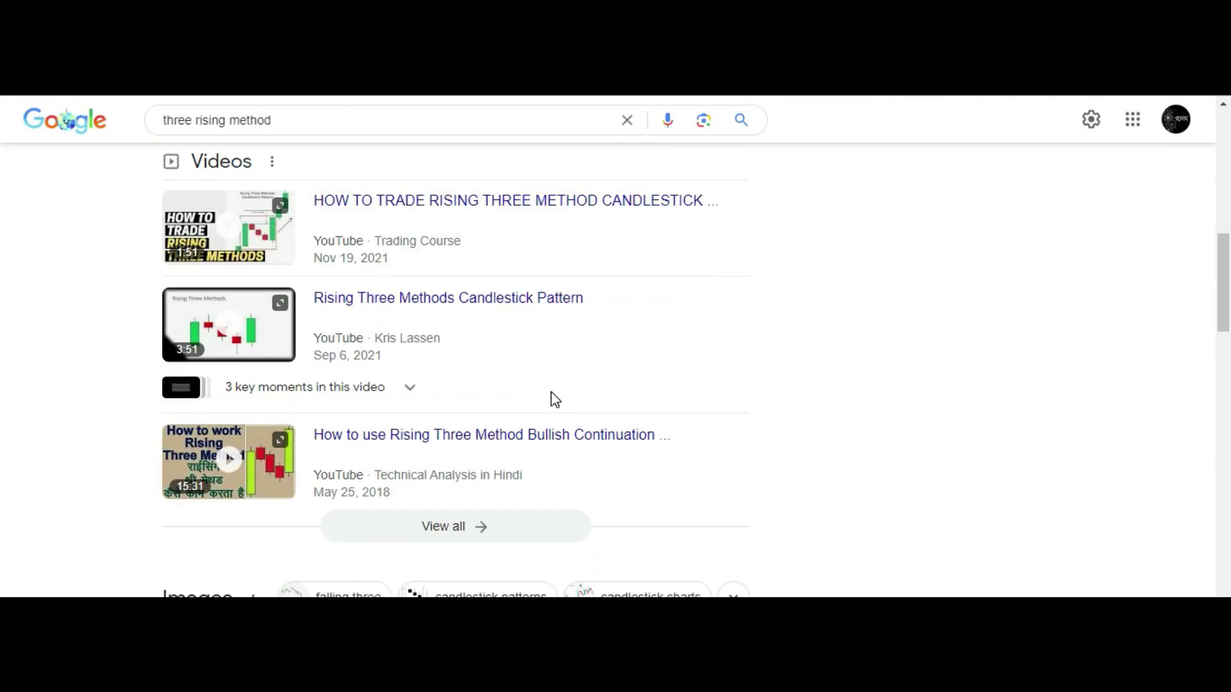
{"action": "scroll", "coordinate": [555, 399], "scroll_direction": "down", "scroll_amount": 3}
{"action": "scroll", "coordinate": [310, 529], "scroll_direction": "down", "scroll_amount": 4}
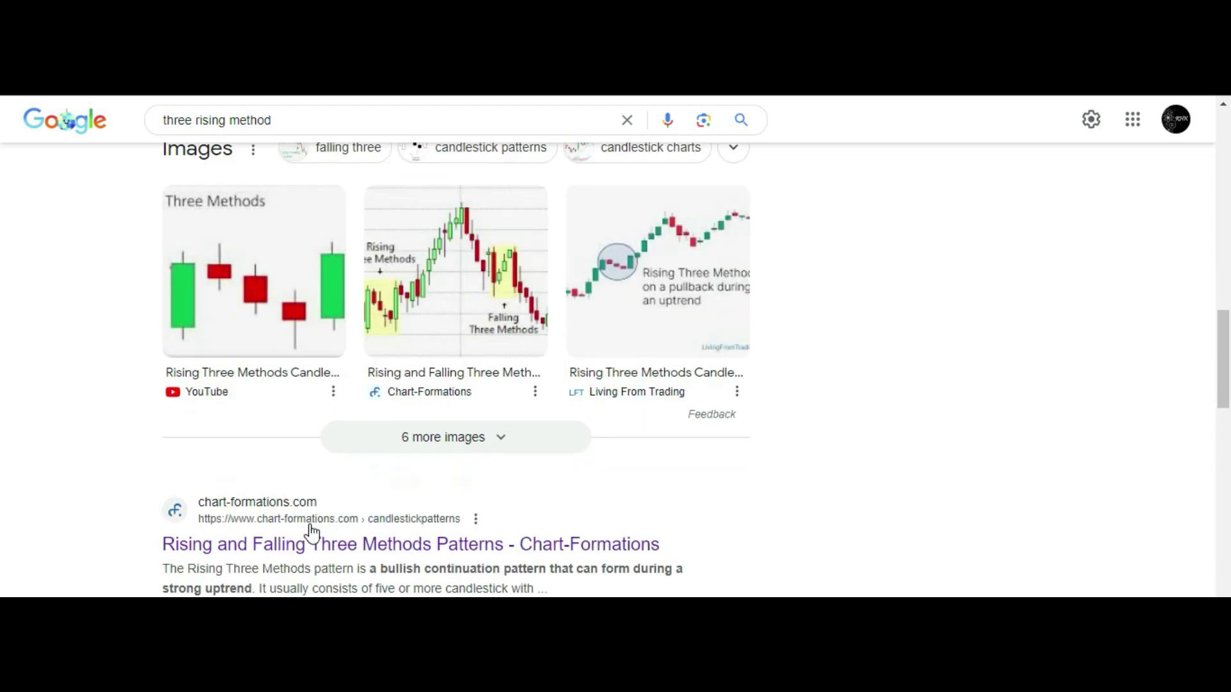
{"action": "left_click", "coordinate": [241, 299]}
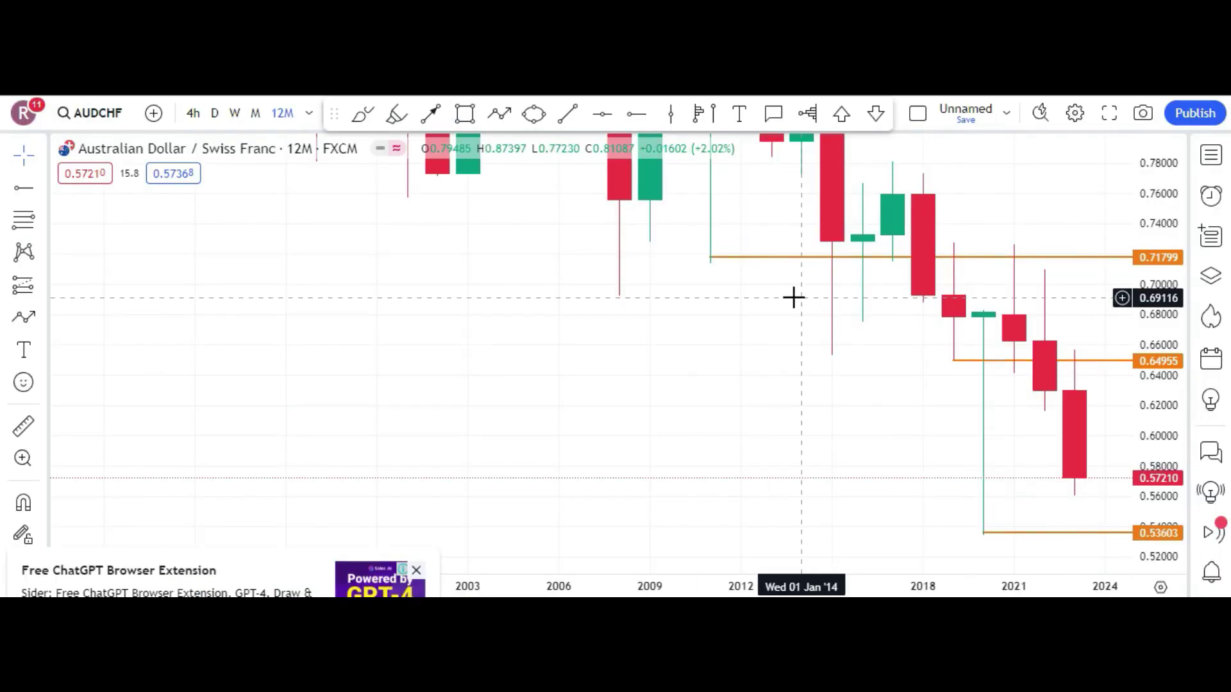
{"action": "scroll", "coordinate": [966, 484], "scroll_direction": "right", "scroll_amount": 4}
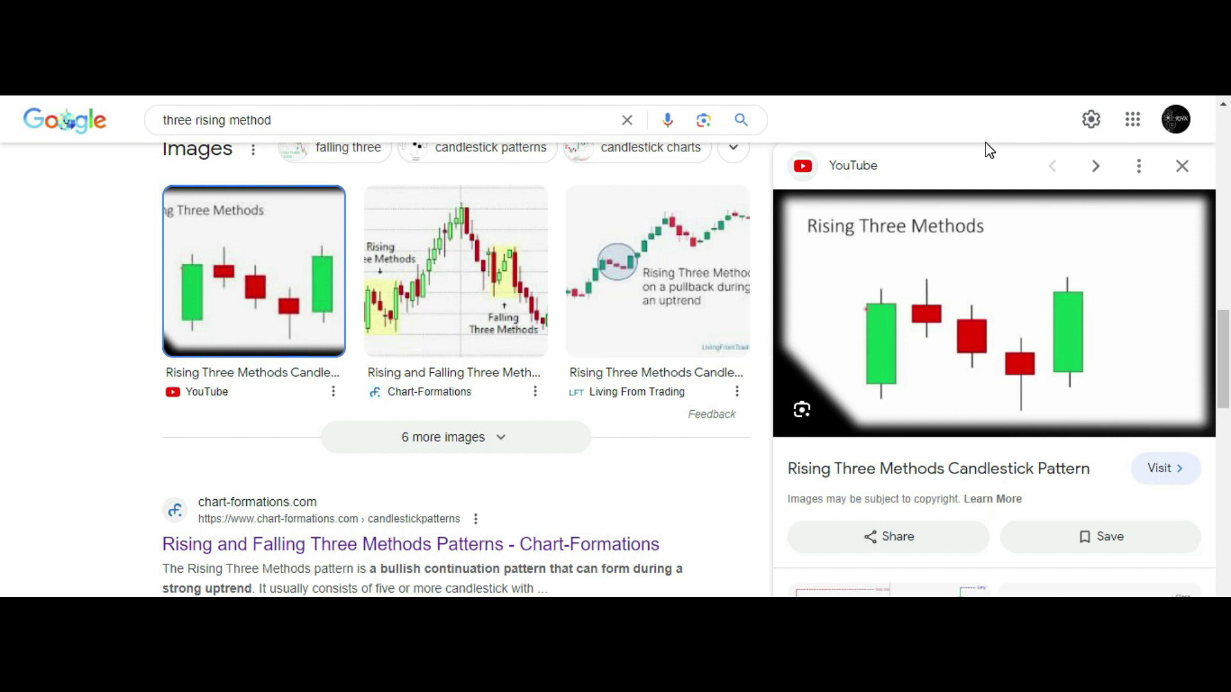
{"action": "left_click", "coordinate": [964, 292]}
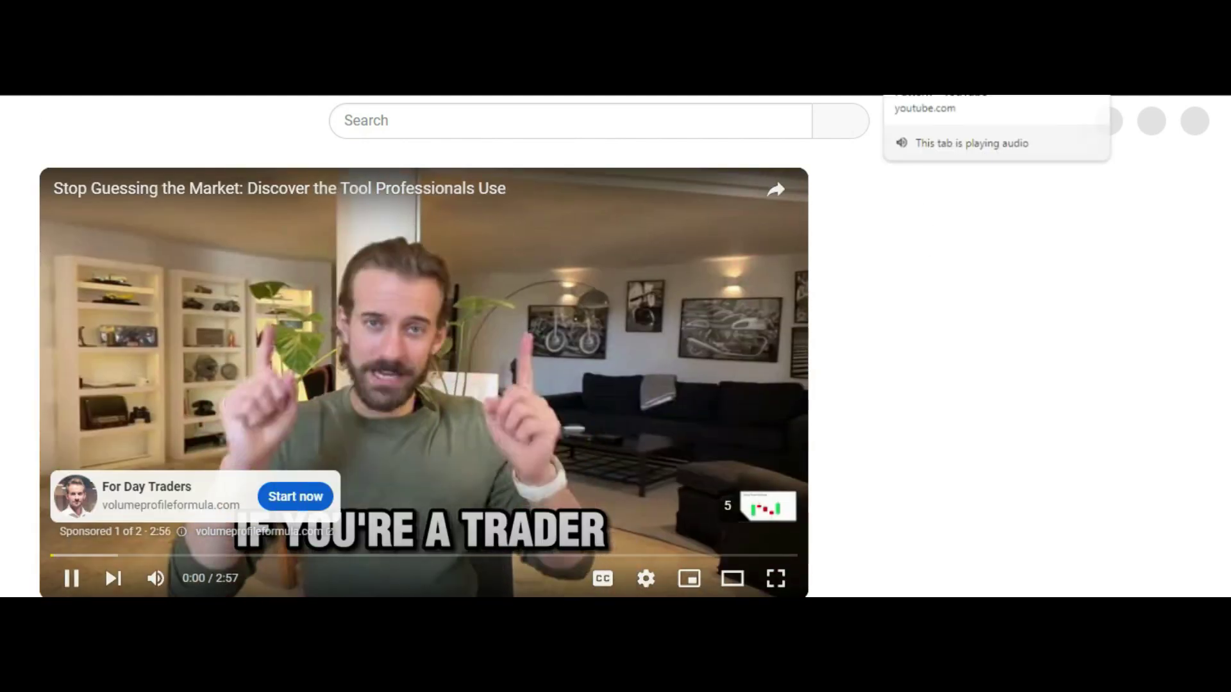
{"action": "key", "text": "alt+Left"}
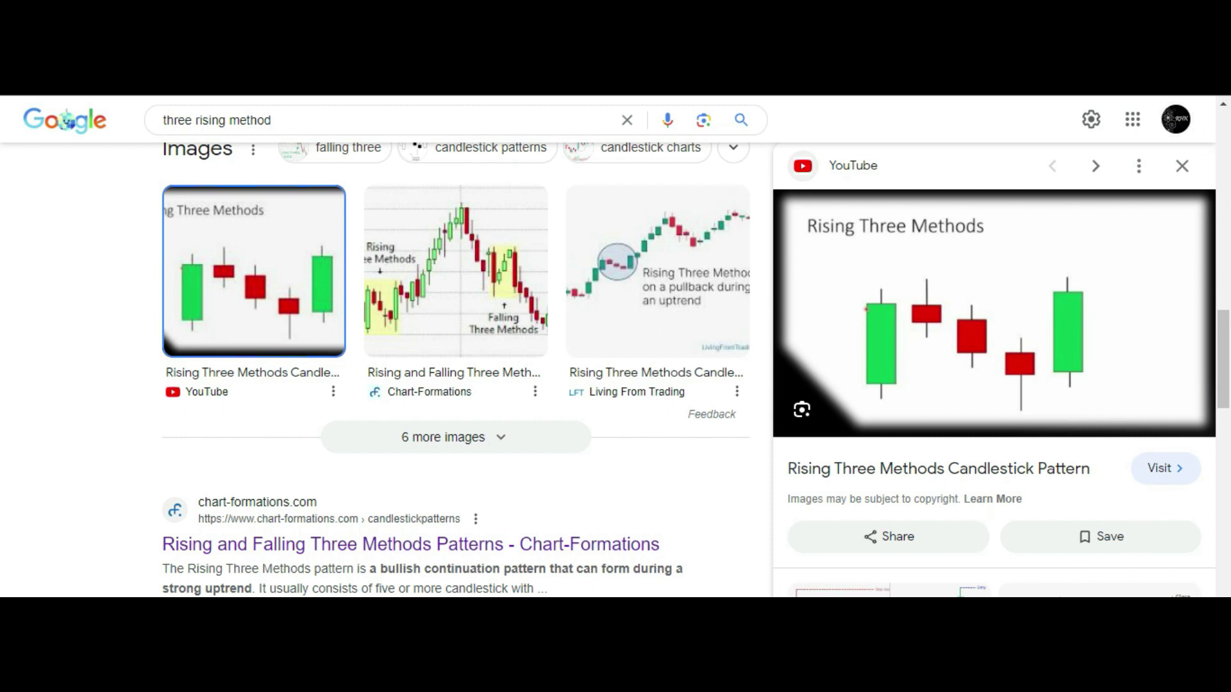
- Shrink the browser window with the Rising Three Methods image and place it over the AUDCHF chart for comparison
{"action": "left_click_drag", "start_coordinate": [859, 90], "coordinate": [855, 170]}
{"action": "left_click", "coordinate": [516, 404]}
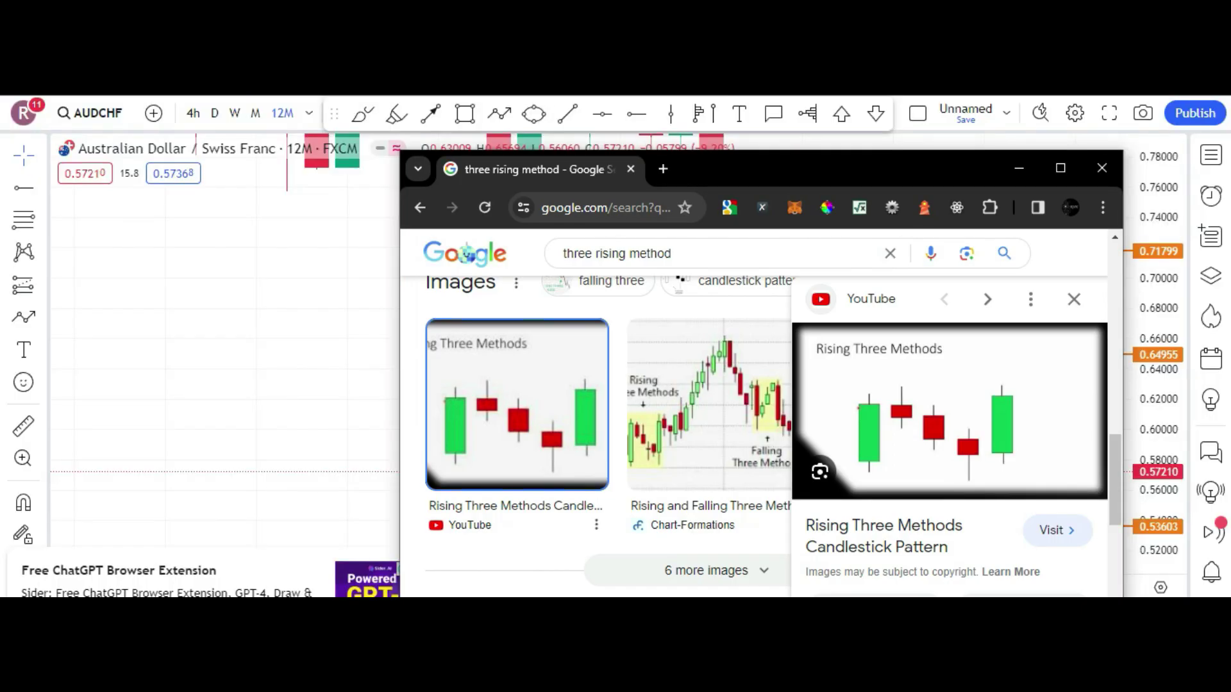
- Move the Rising Three Methods image window off the latest AUDCHF candles for comparison, and close it
{"action": "left_click_drag", "start_coordinate": [698, 170], "coordinate": [417, 156]}
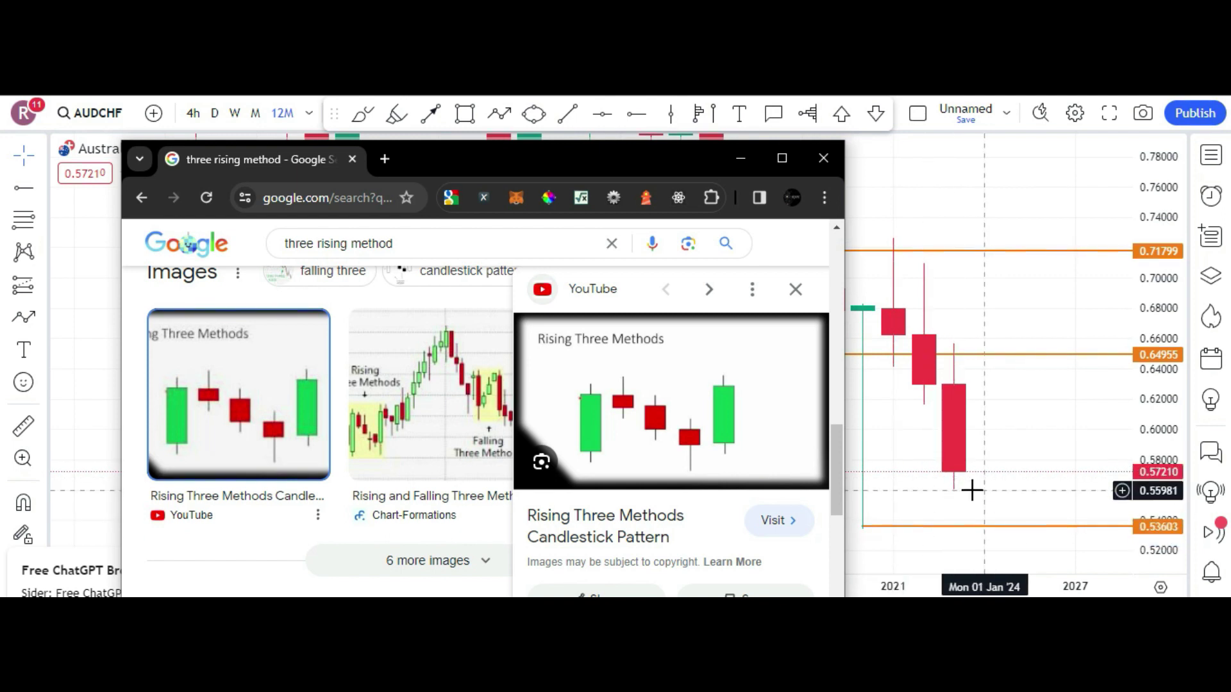
{"action": "left_click", "coordinate": [824, 159]}
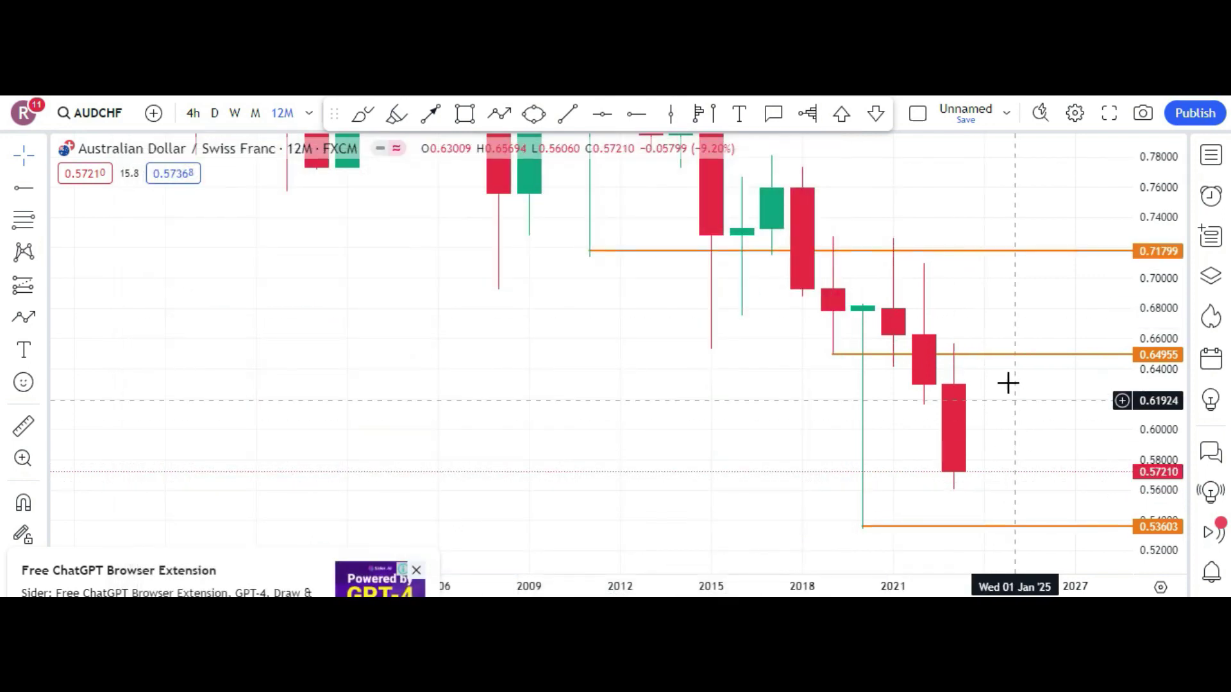
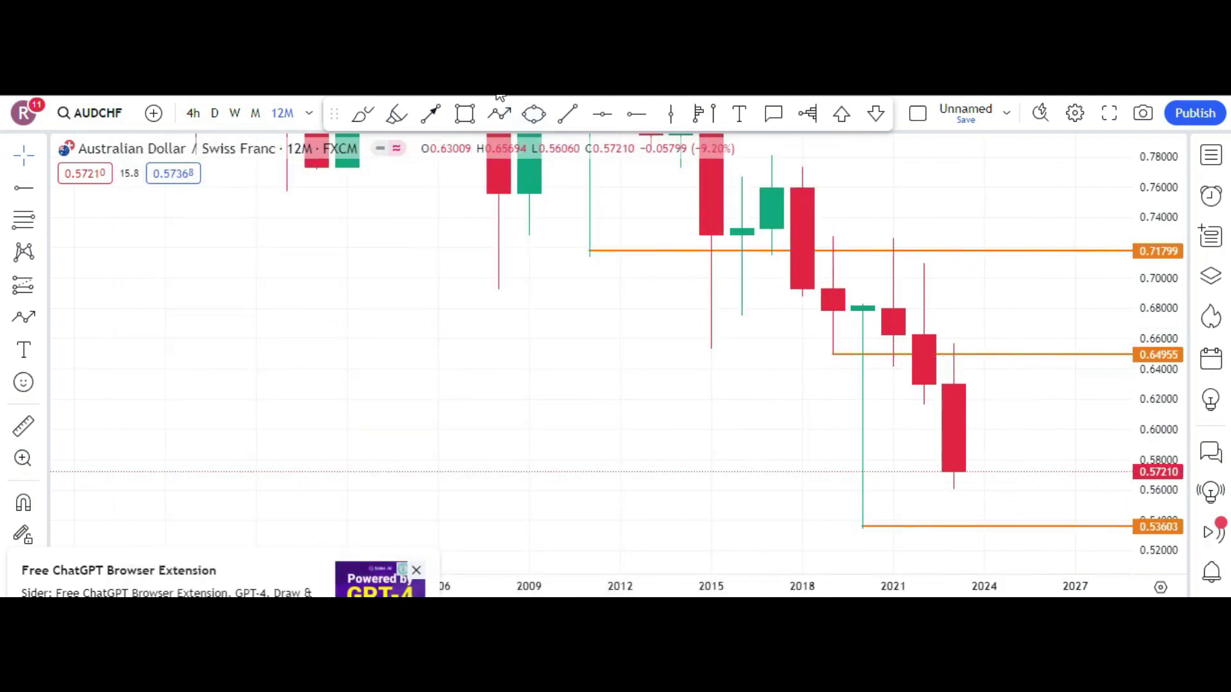
- Draw a rectangle from 2024 to 2025 between about 0.56694 and 0.63886, with a green border and green fill at 63% opacity
{"action": "mouse_move", "coordinate": [988, 480]}
{"action": "left_mouse_down"}
{"action": "mouse_move", "coordinate": [1019, 472]}
{"action": "mouse_move", "coordinate": [986, 410]}
{"action": "mouse_move", "coordinate": [1010, 404]}
{"action": "mouse_move", "coordinate": [1010, 370]}
{"action": "left_mouse_up"}
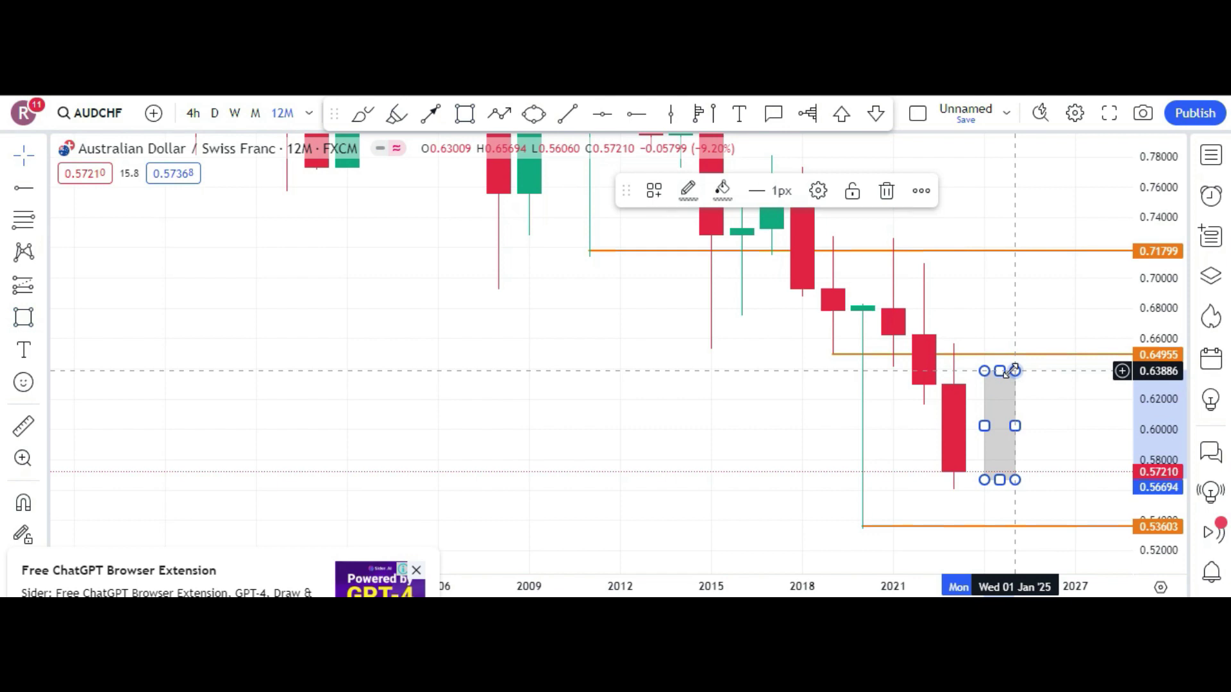
{"action": "left_click", "coordinate": [722, 191]}
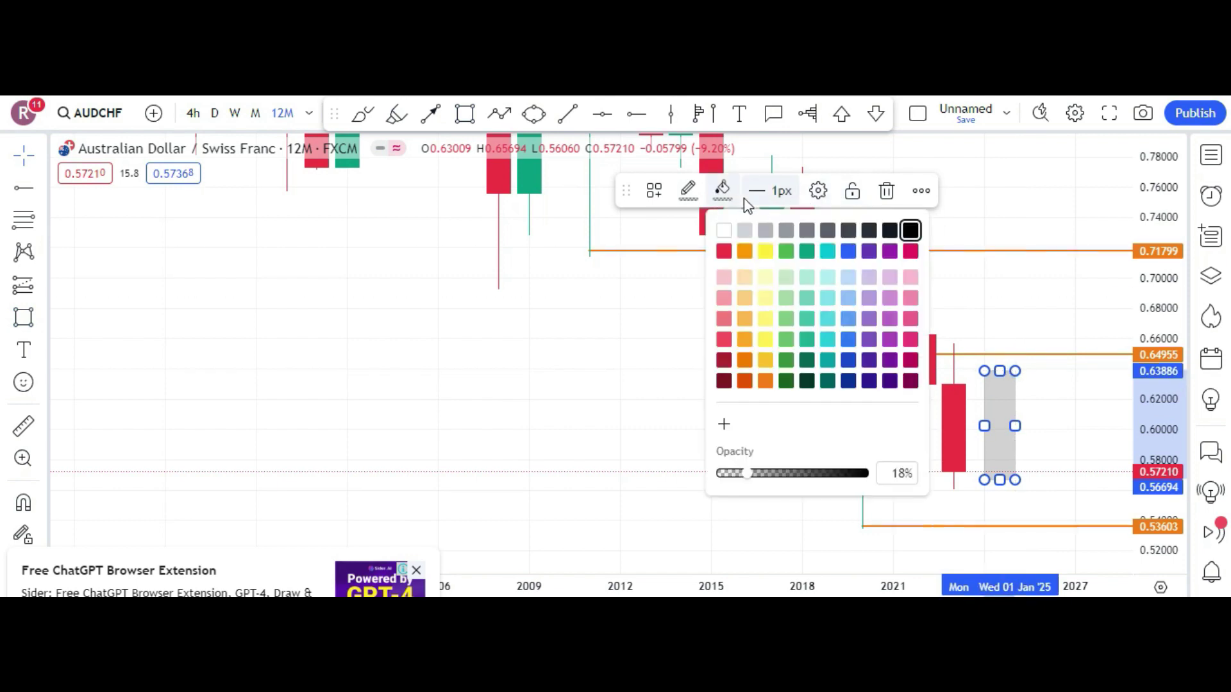
{"action": "left_click", "coordinate": [806, 251]}
{"action": "left_click", "coordinate": [702, 192]}
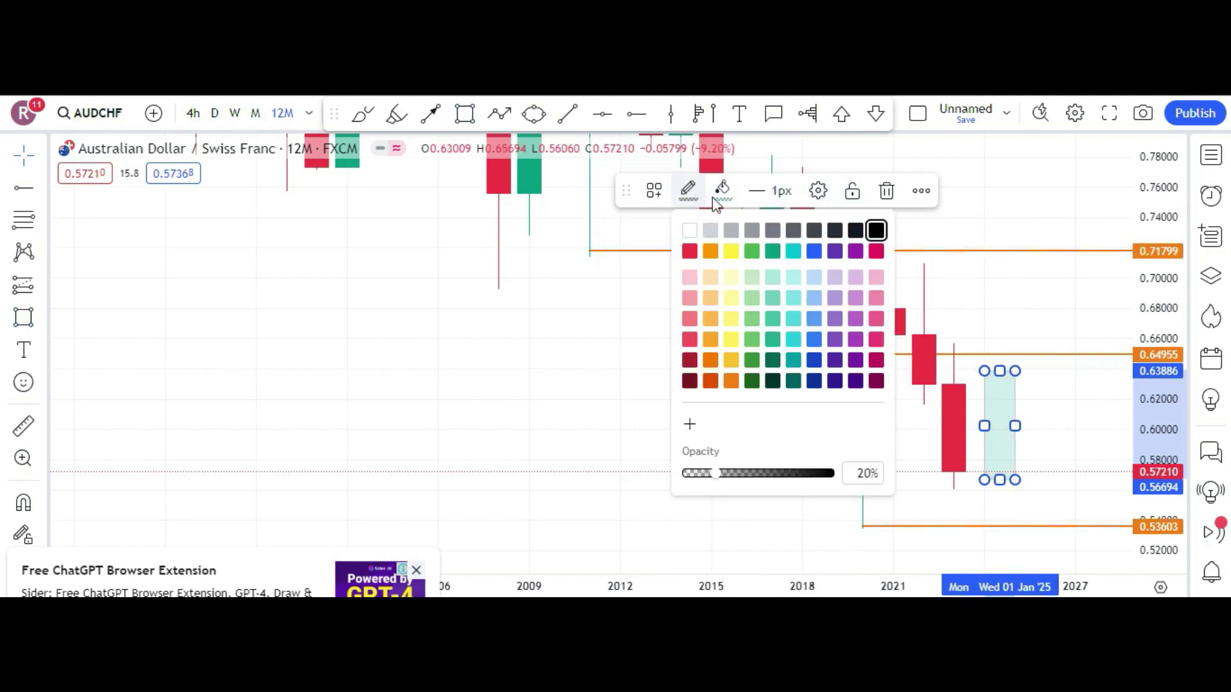
{"action": "left_click", "coordinate": [773, 253]}
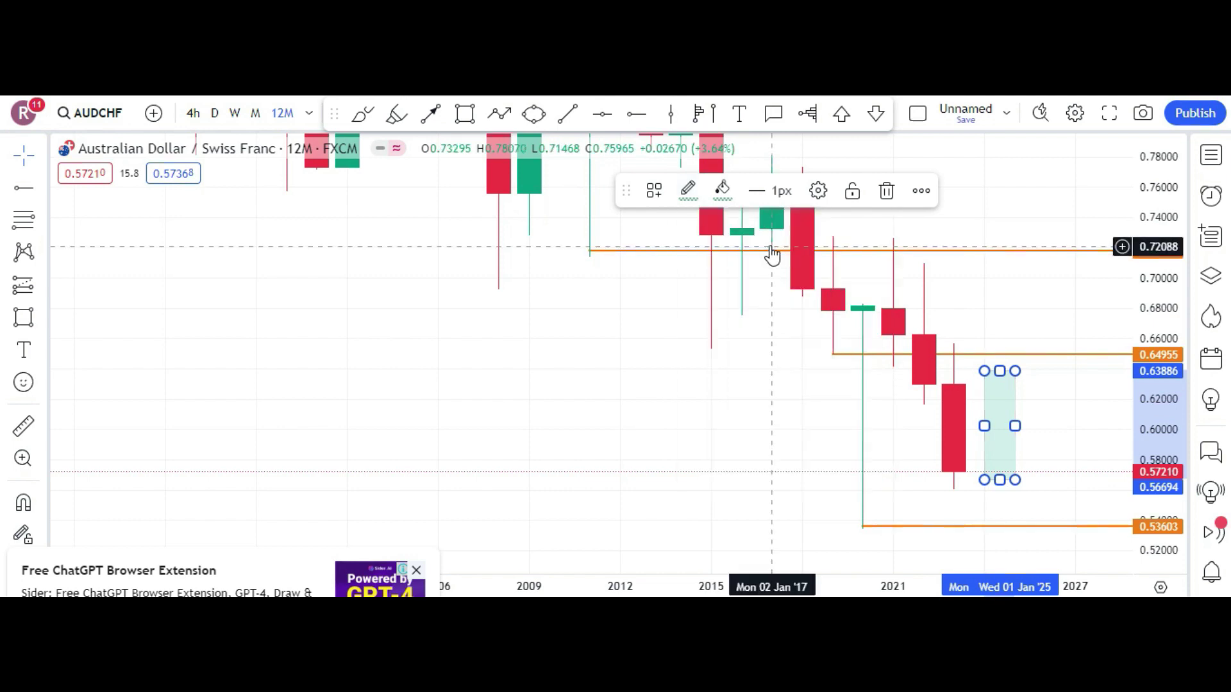
{"action": "left_click", "coordinate": [724, 191]}
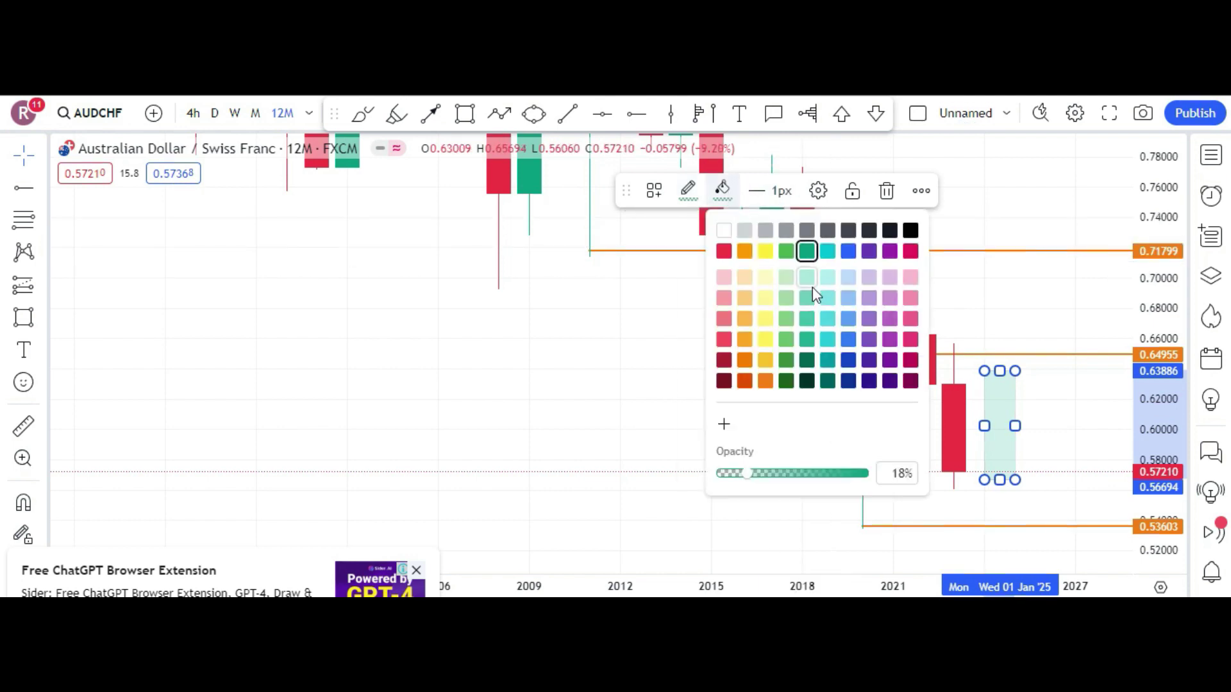
{"action": "left_click_drag", "start_coordinate": [752, 483], "coordinate": [803, 484]}
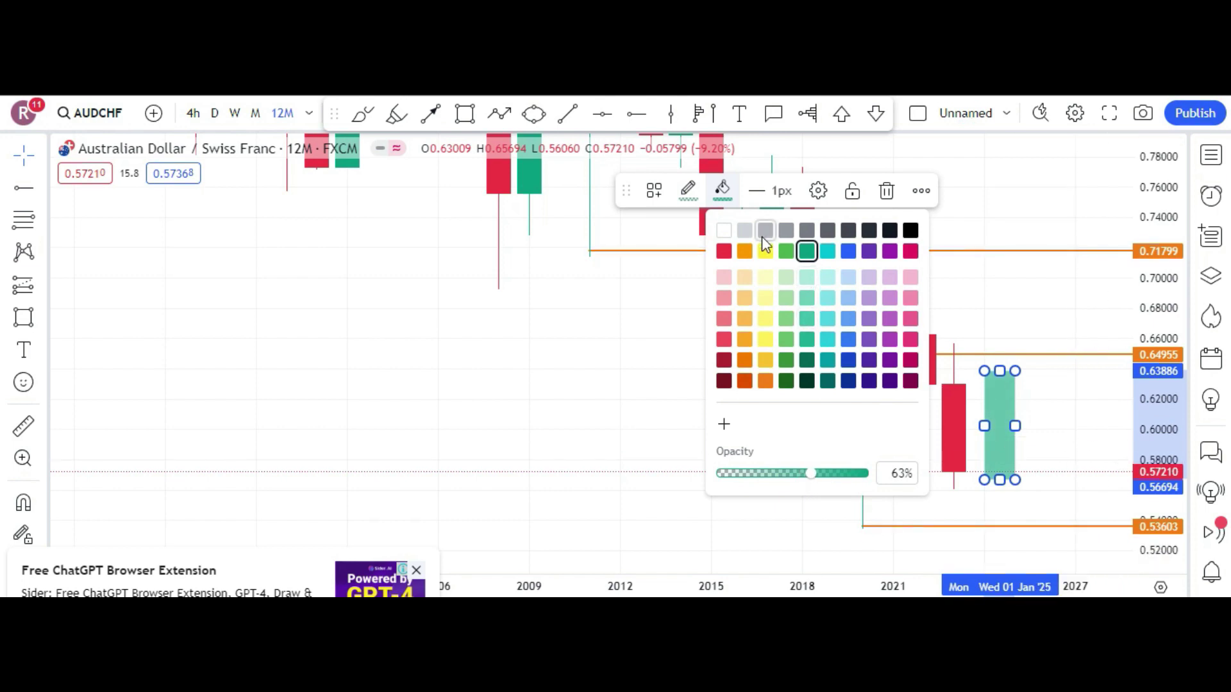
- Give the green rectangle a black border at 100% opacity and 2px thickness
{"action": "left_click", "coordinate": [688, 192]}
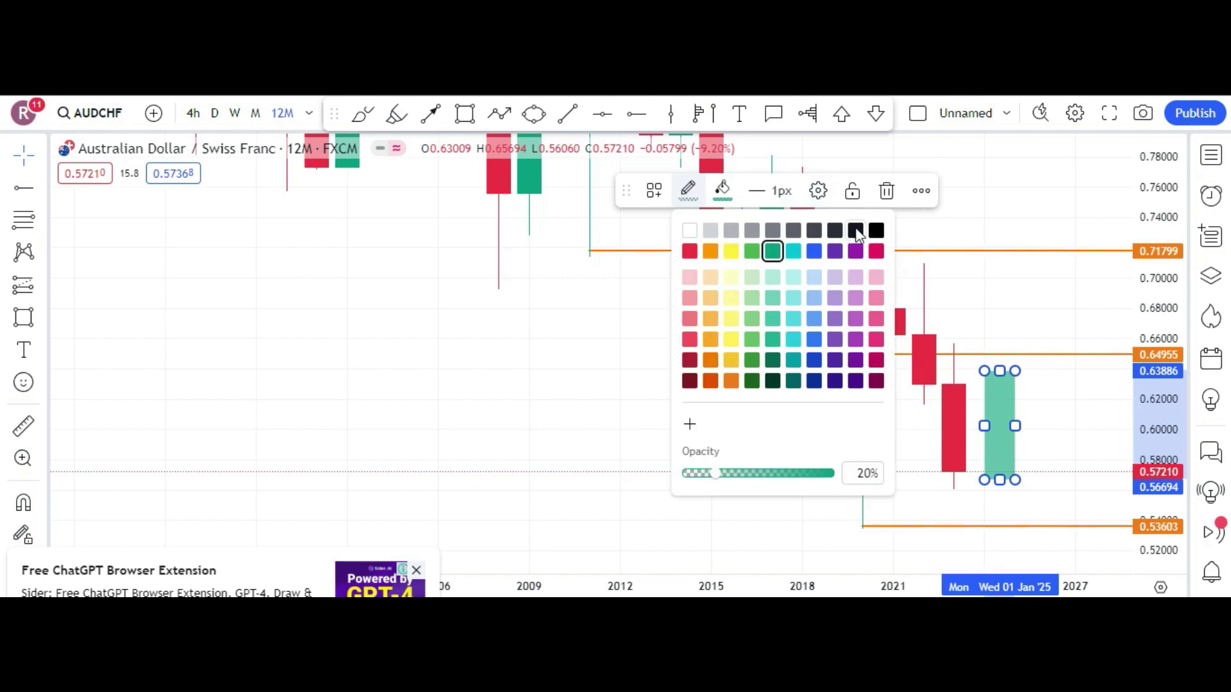
{"action": "left_click", "coordinate": [877, 231]}
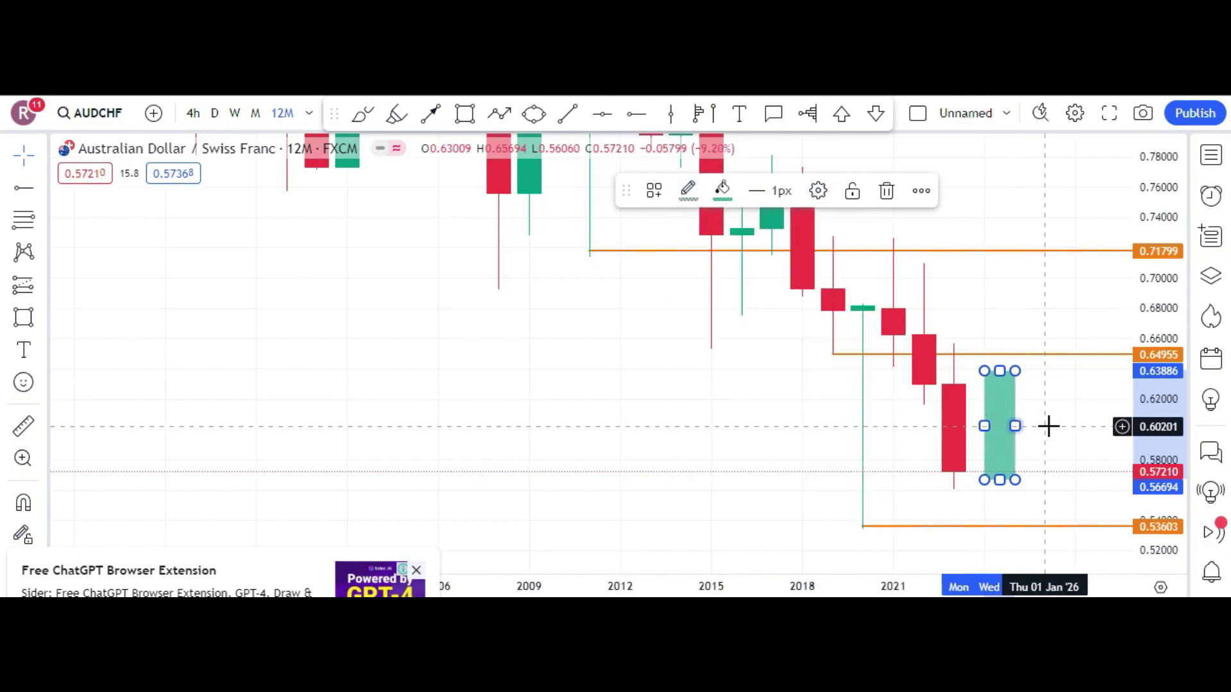
{"action": "left_click", "coordinate": [966, 436]}
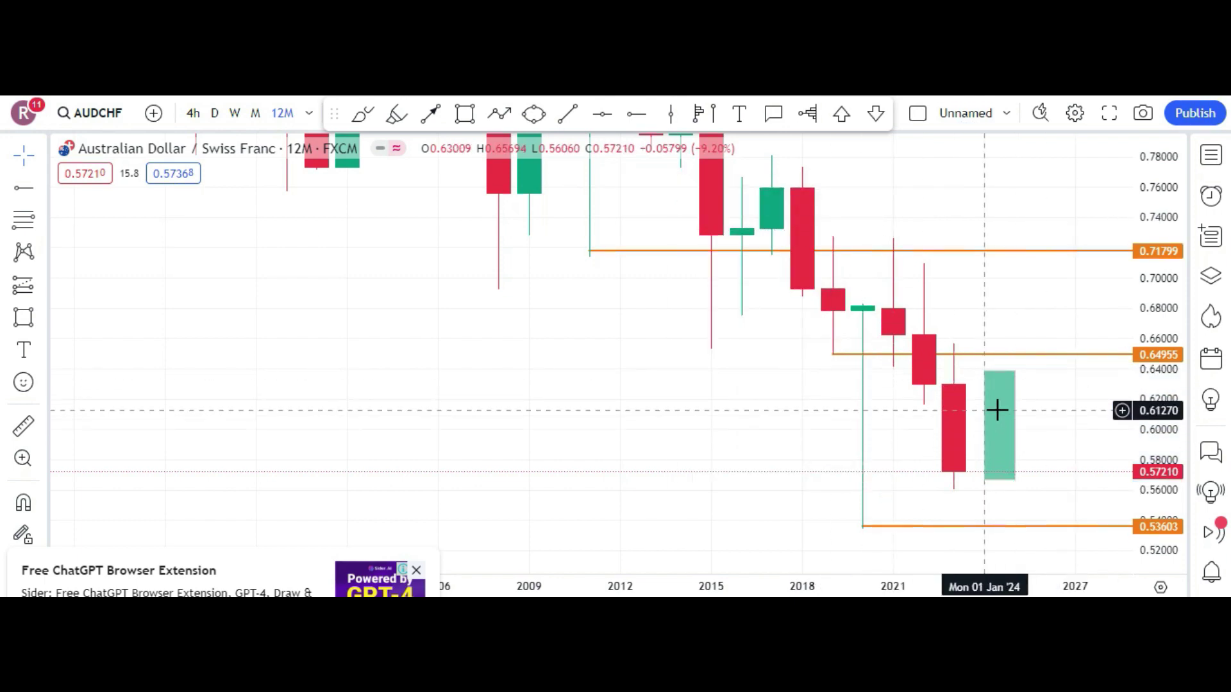
{"action": "left_click", "coordinate": [986, 419]}
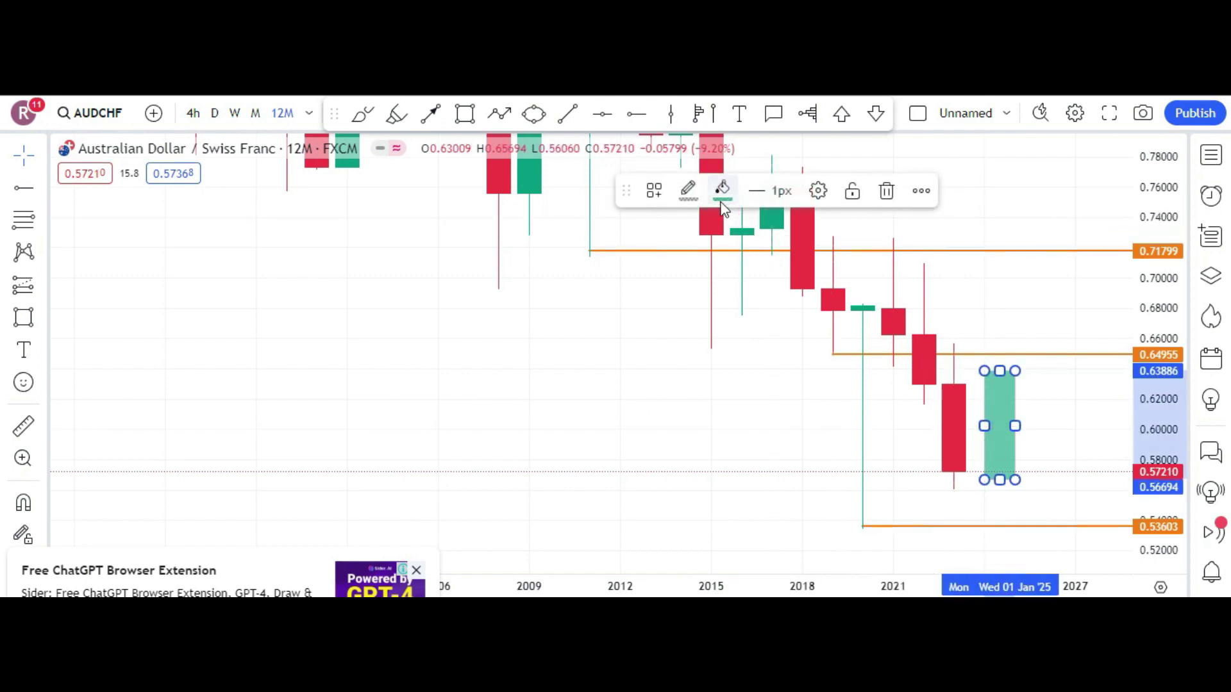
{"action": "left_click", "coordinate": [689, 190]}
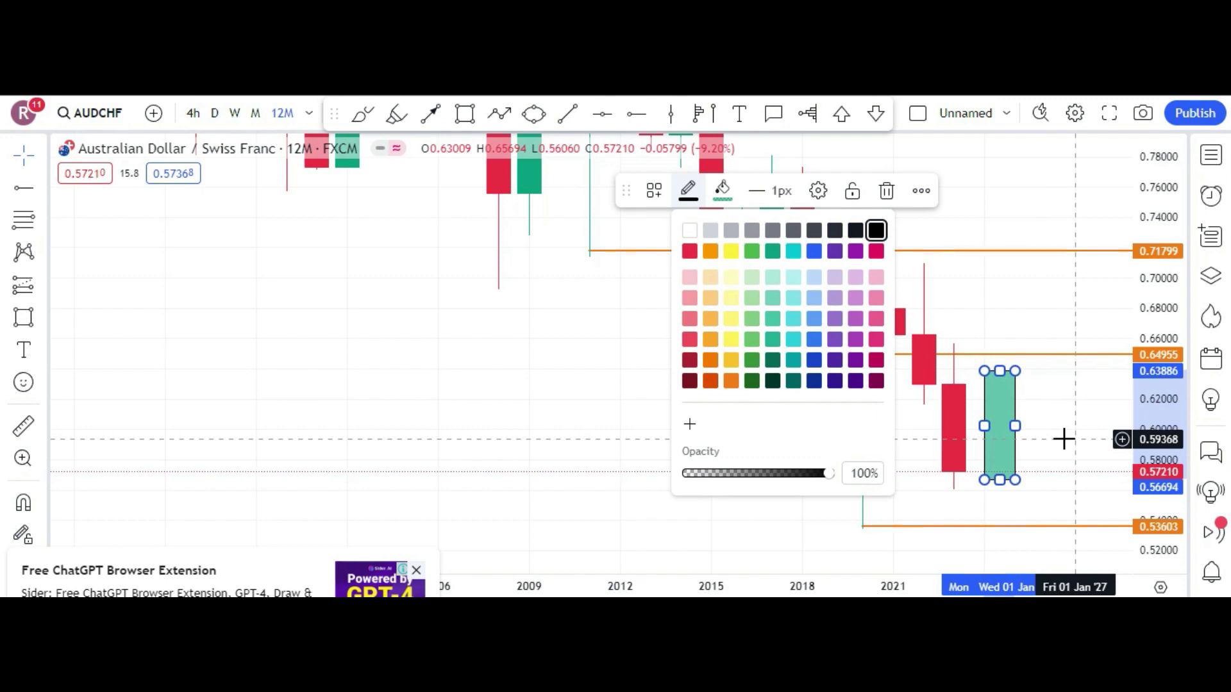
{"action": "left_click", "coordinate": [762, 192]}
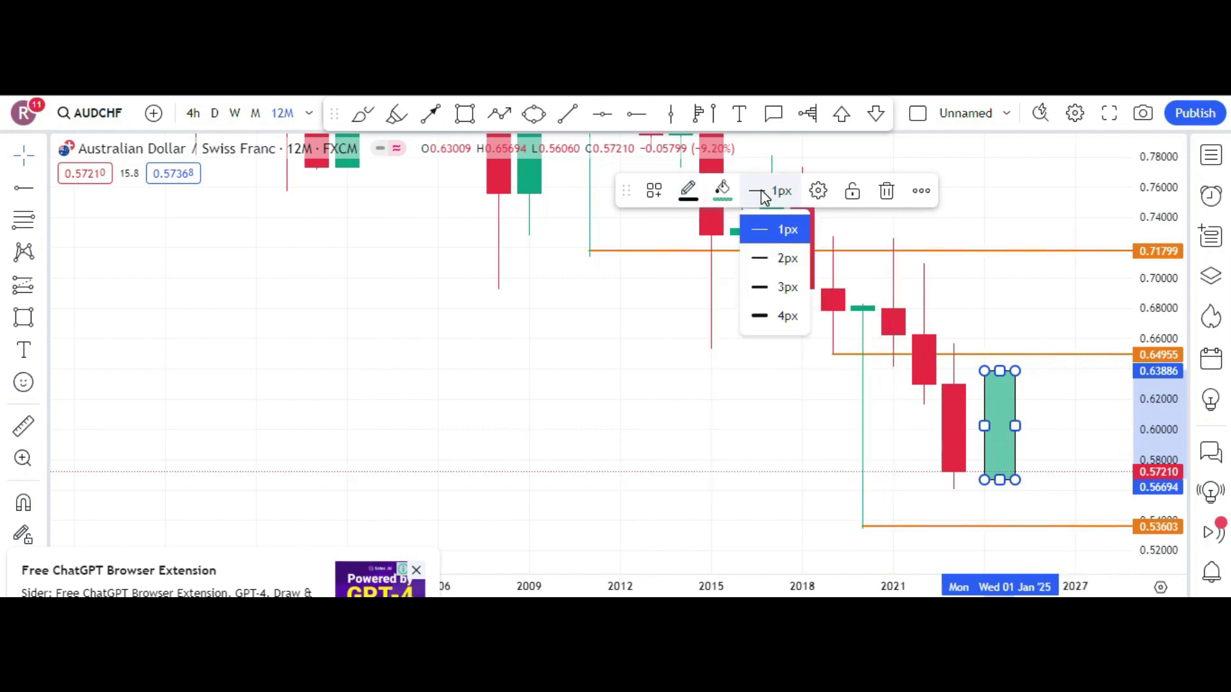
{"action": "left_click", "coordinate": [766, 260]}
{"action": "left_click", "coordinate": [1056, 448]}
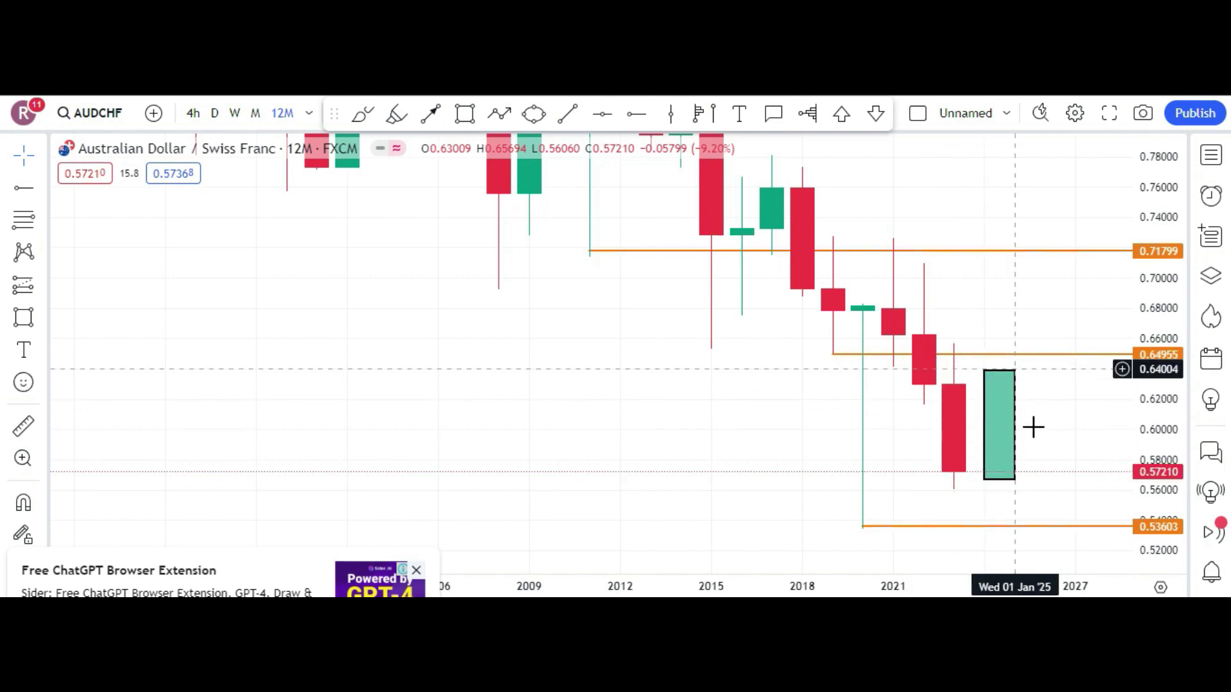
- Lower the top edge of the green rectangle to about 0.61627
{"action": "left_click_drag", "start_coordinate": [1001, 371], "coordinate": [1000, 388]}
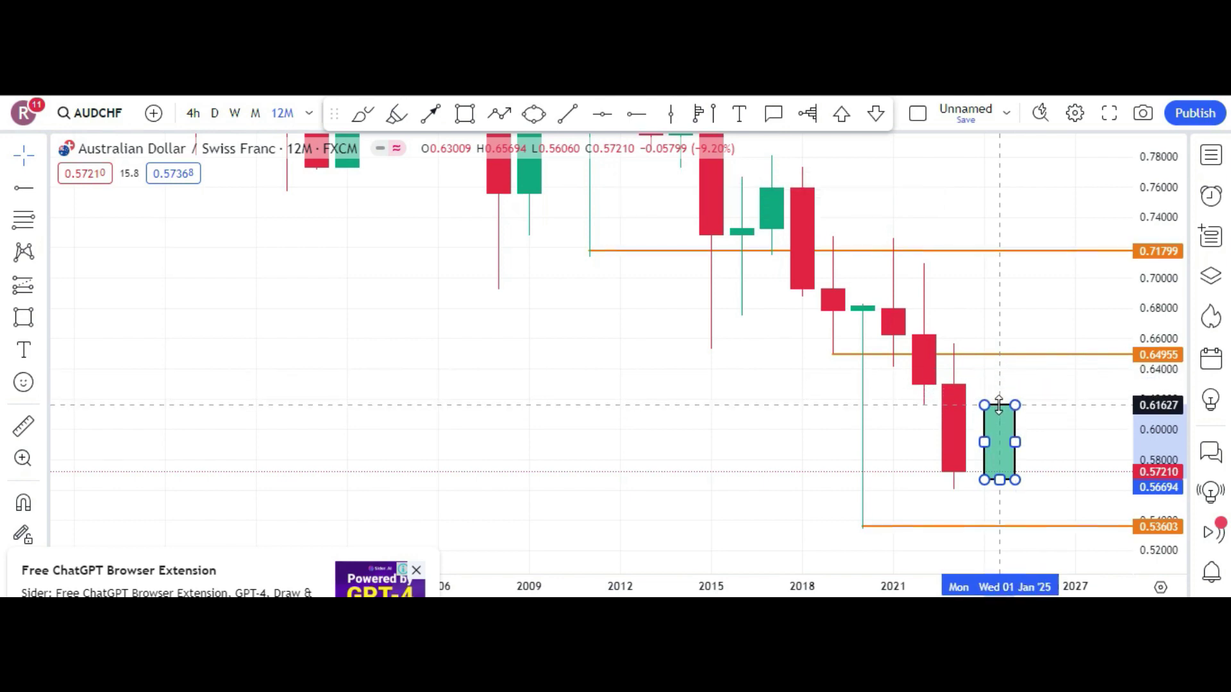
{"action": "left_click_drag", "start_coordinate": [999, 405], "coordinate": [999, 405]}
{"action": "left_click", "coordinate": [1030, 453]}
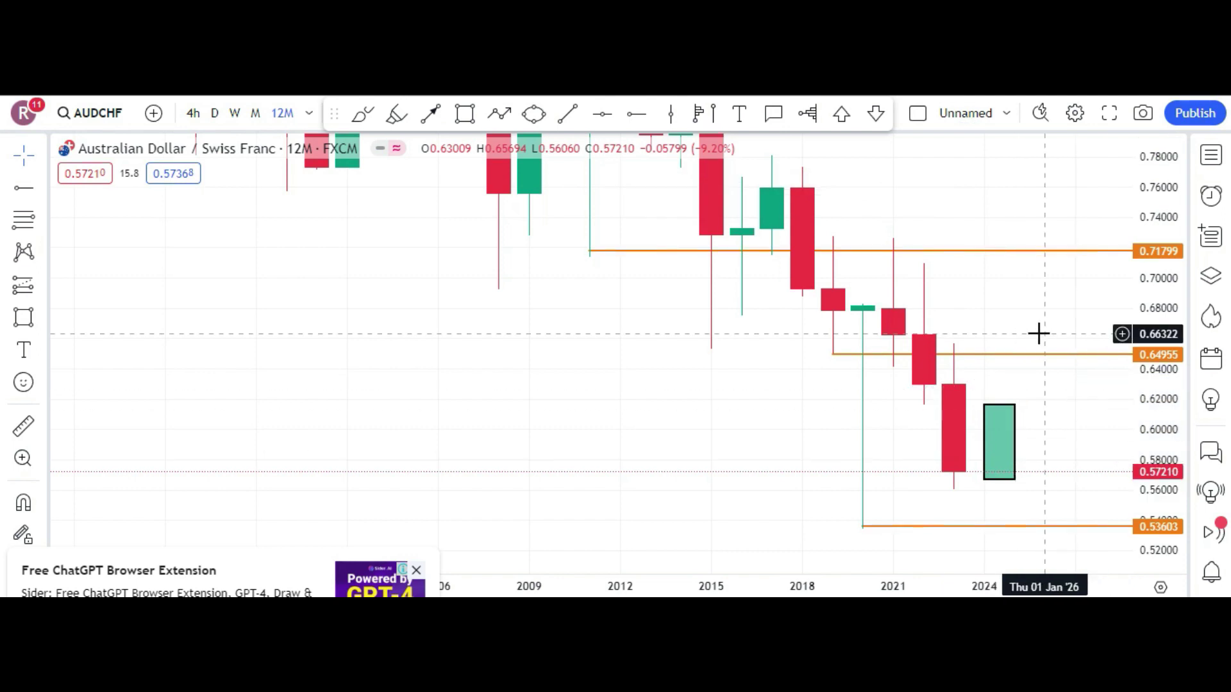
- Measure the price range covered by the green rectangle's height
{"action": "left_click", "coordinate": [23, 427]}
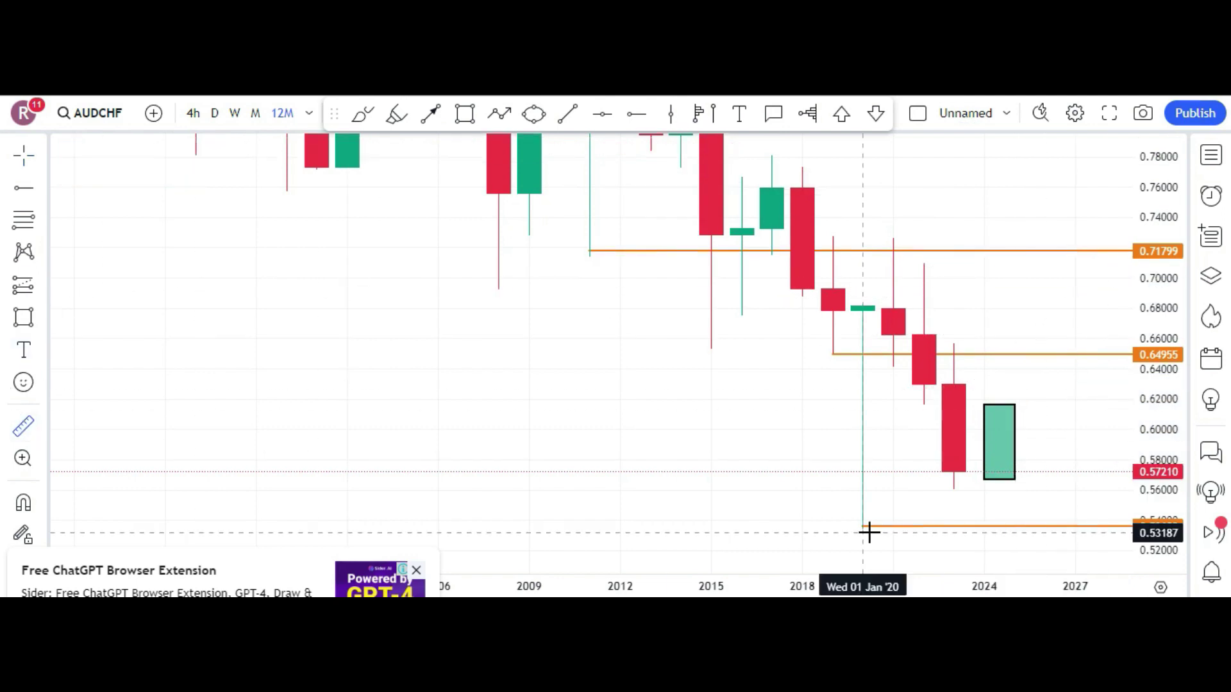
{"action": "left_click", "coordinate": [1031, 480]}
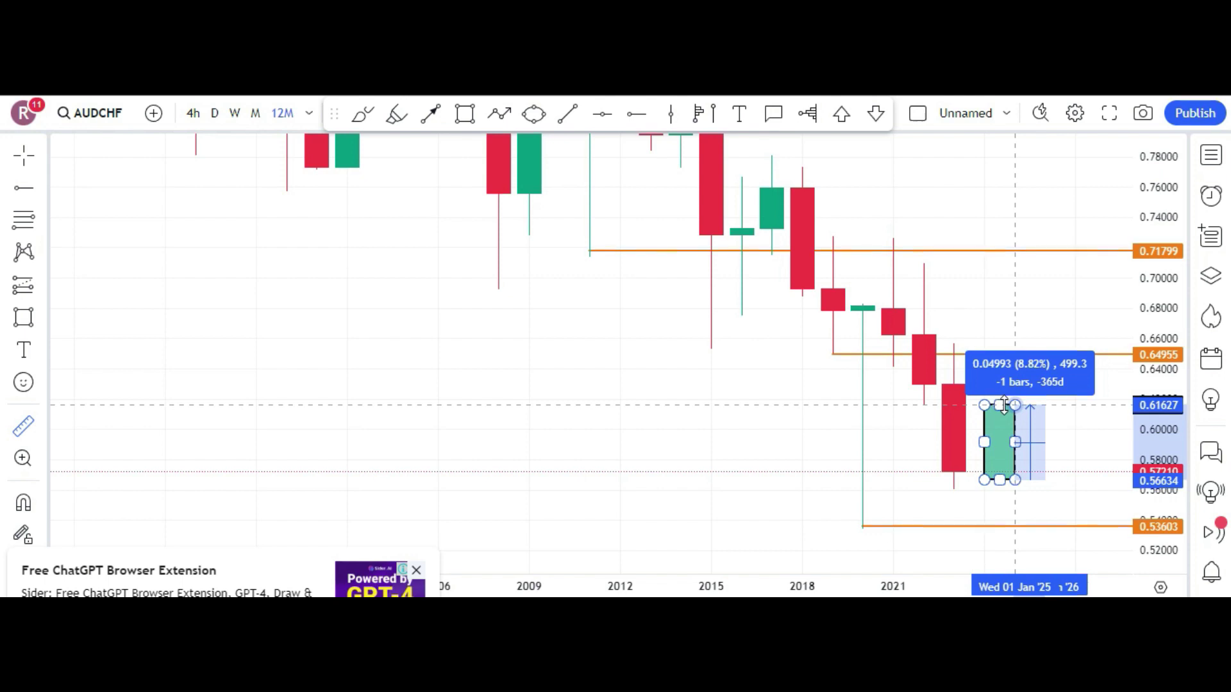
{"action": "key", "text": "Escape"}
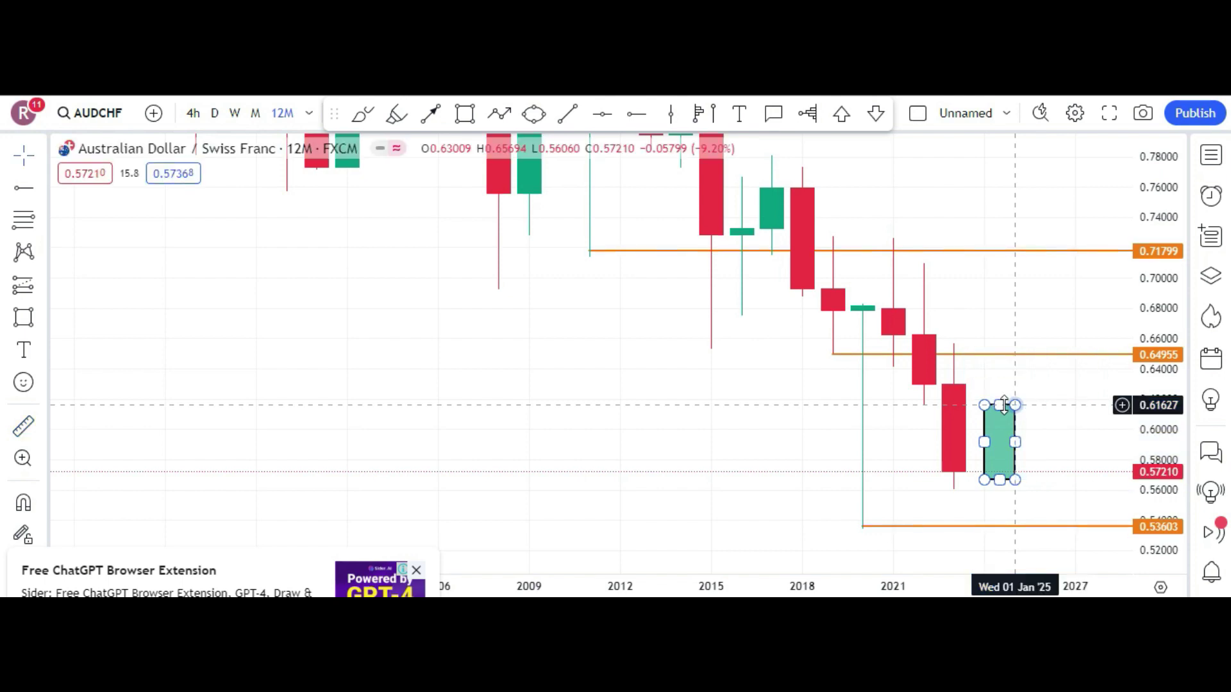
{"action": "left_click", "coordinate": [481, 385]}
- Switch to the monthly timeframe and disable the rectangle's visibility on hours, days and weeks
{"action": "left_click", "coordinate": [256, 118]}
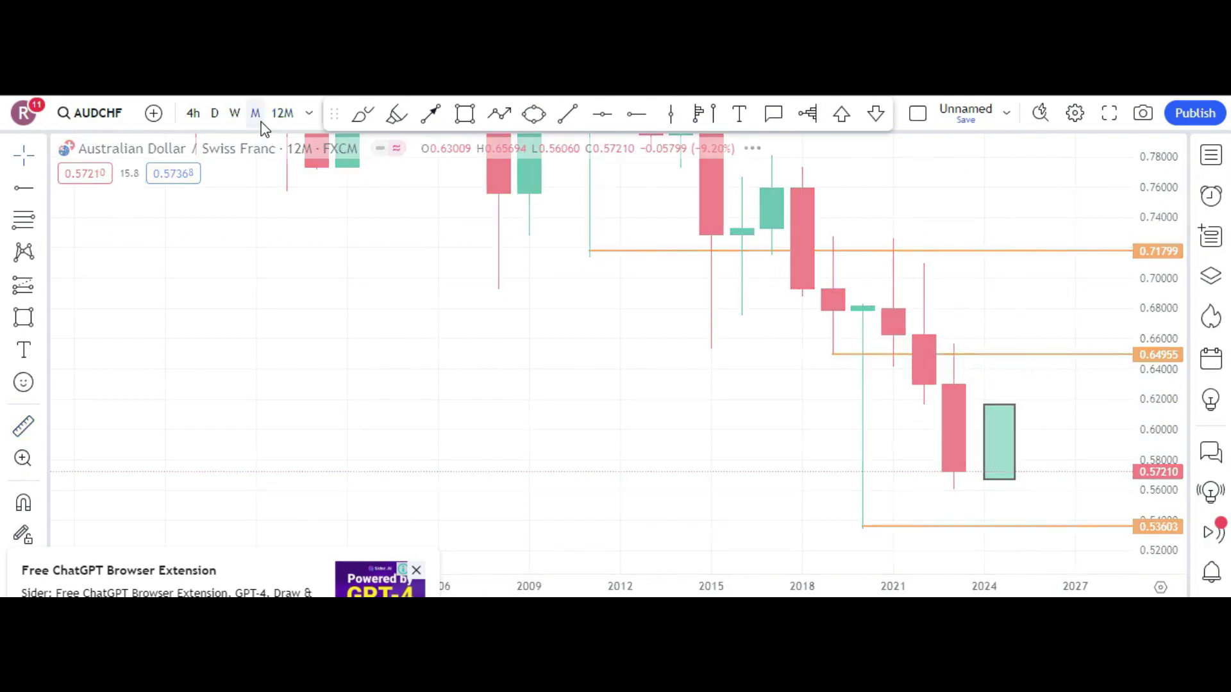
{"action": "left_click", "coordinate": [1018, 490]}
{"action": "left_click", "coordinate": [818, 192]}
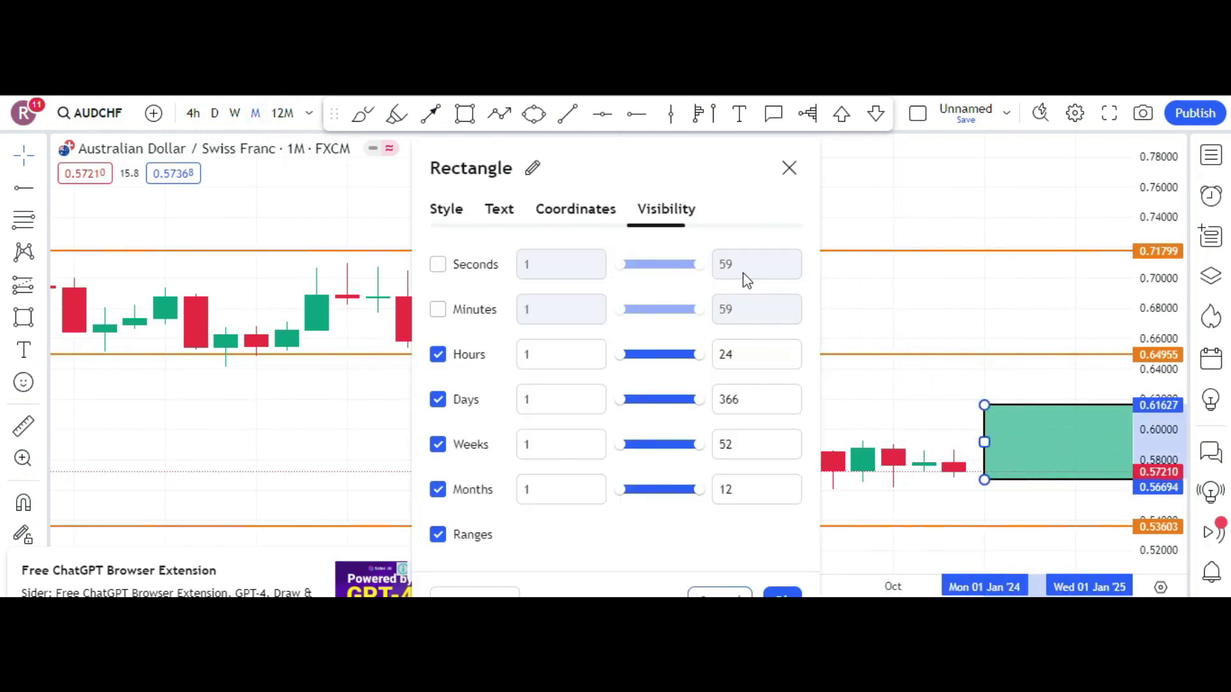
{"action": "left_click", "coordinate": [476, 452]}
{"action": "left_click", "coordinate": [473, 404]}
{"action": "left_click", "coordinate": [438, 355]}
{"action": "left_click", "coordinate": [782, 594]}
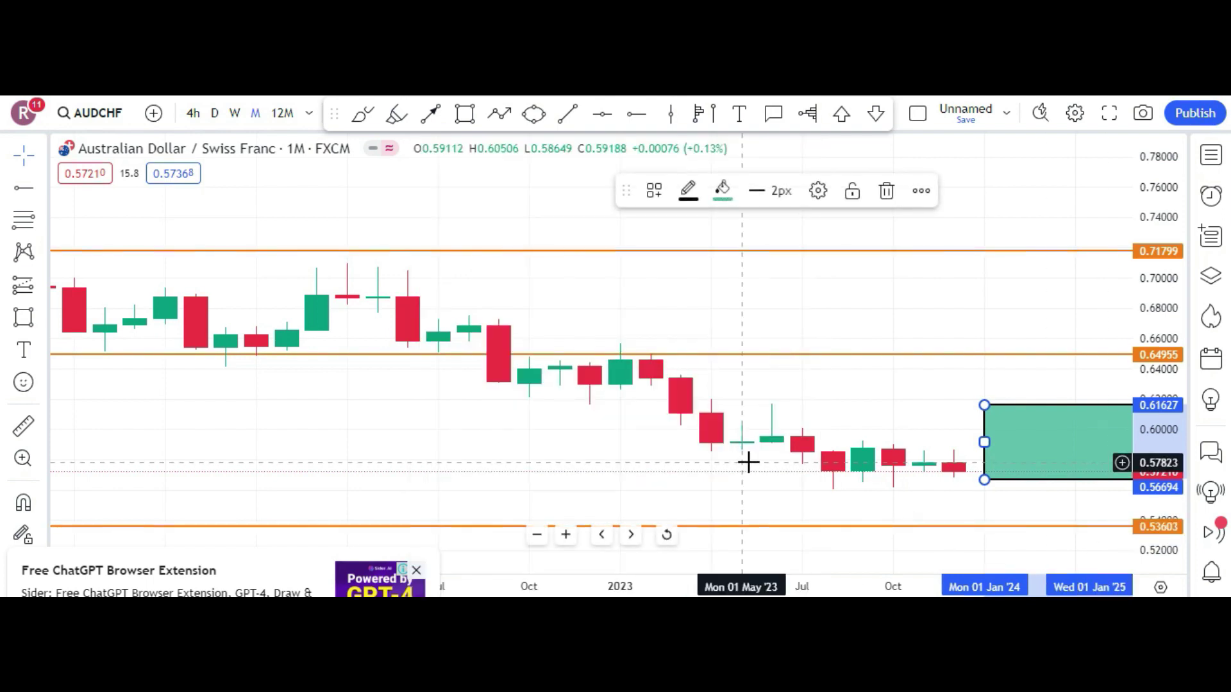
- Check the green rectangle's extent on the monthly chart and review its visibility settings
{"action": "scroll", "coordinate": [748, 461], "scroll_direction": "down", "scroll_amount": 3}
{"action": "scroll", "coordinate": [748, 462], "scroll_direction": "down", "scroll_amount": 2}
{"action": "left_click_drag", "start_coordinate": [907, 440], "coordinate": [729, 369]}
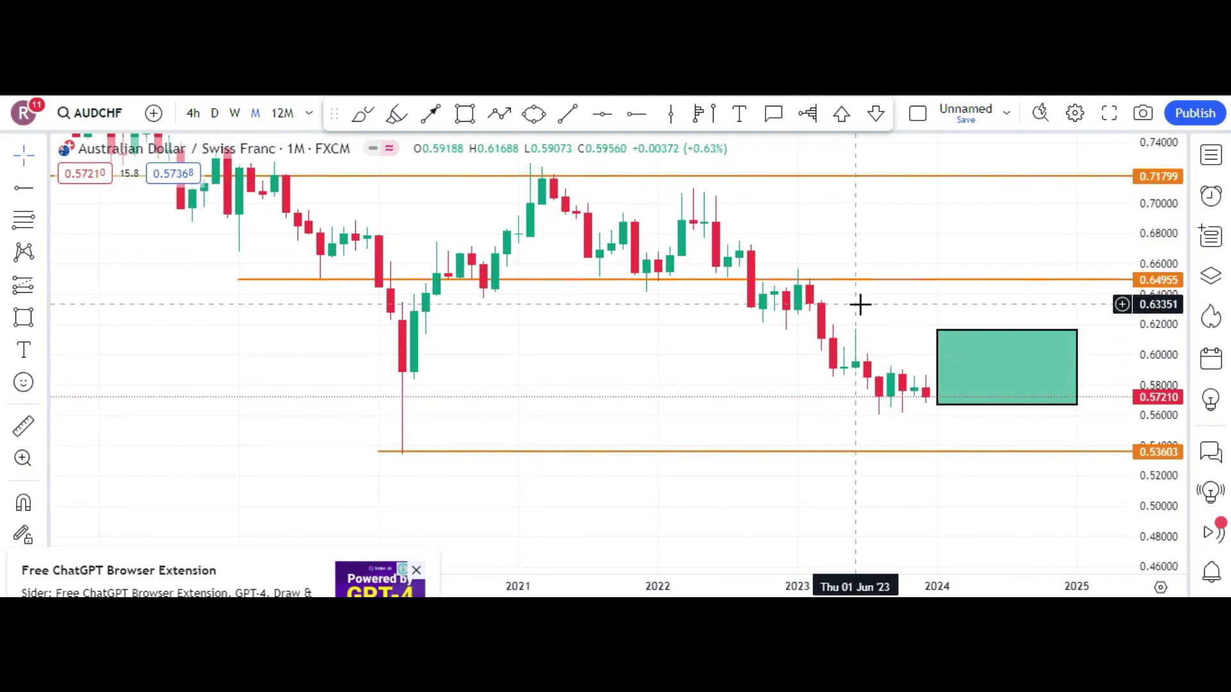
{"action": "left_click", "coordinate": [988, 414]}
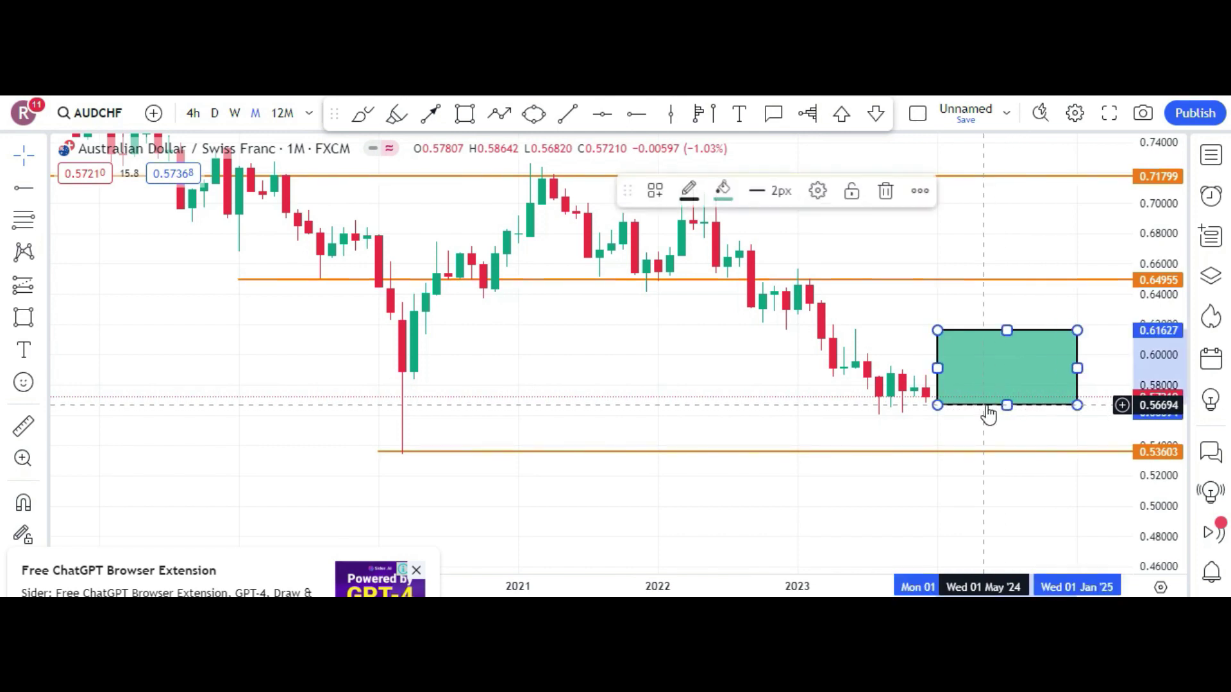
{"action": "left_click", "coordinate": [818, 192]}
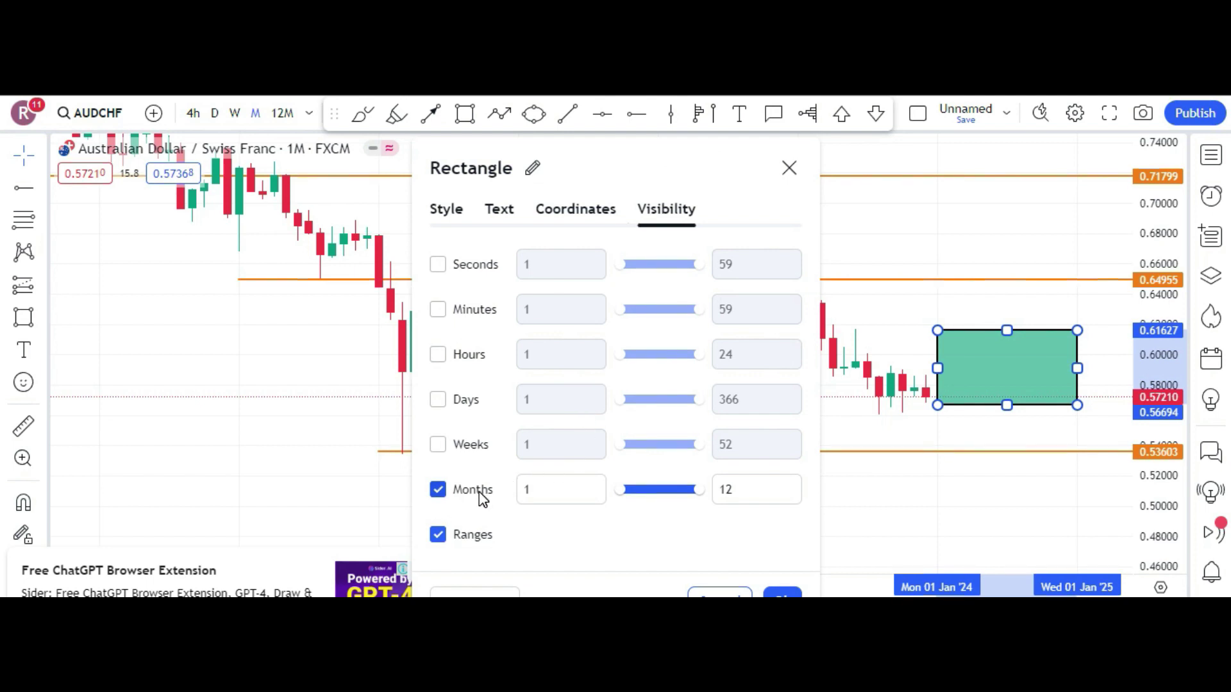
{"action": "left_click", "coordinate": [782, 595]}
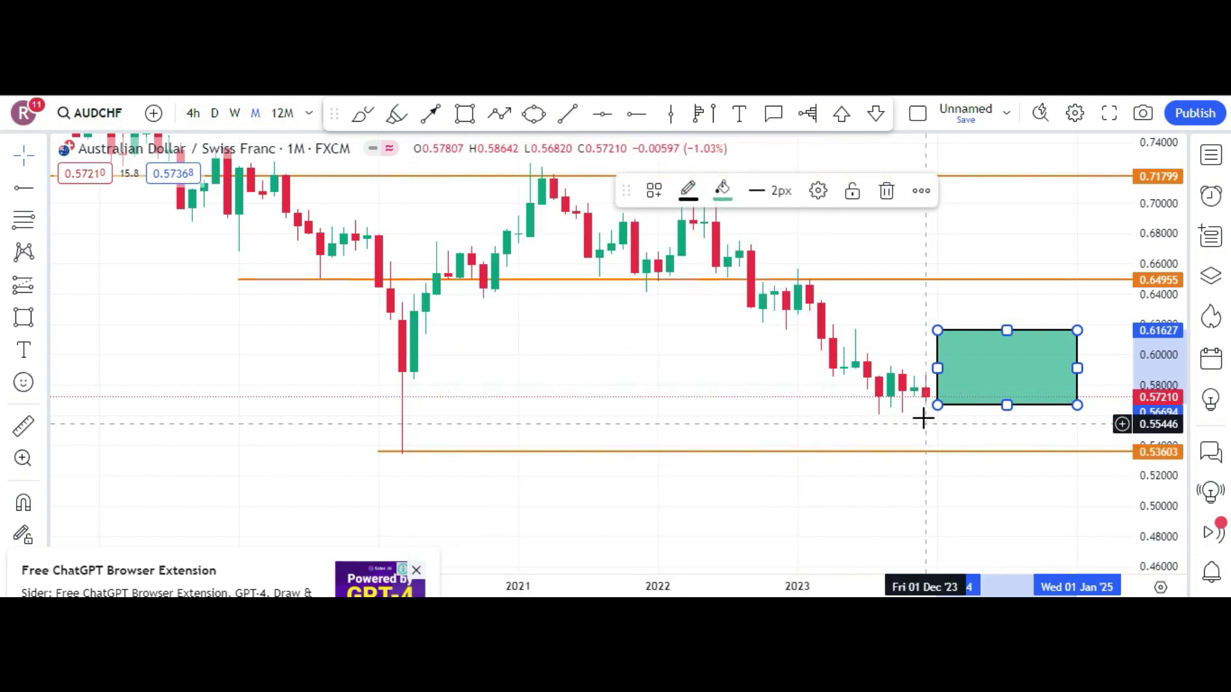
- Narrow the green rectangle by bringing its end date in to March 2024
{"action": "left_click_drag", "start_coordinate": [1079, 369], "coordinate": [978, 359]}
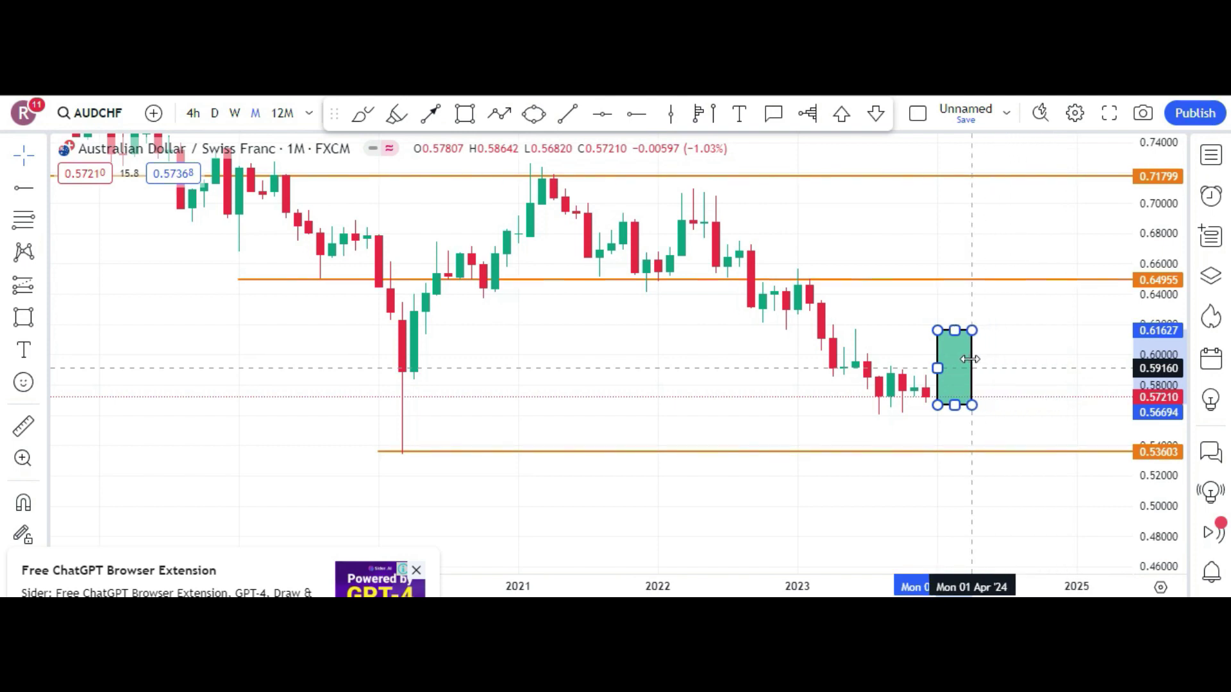
{"action": "left_click_drag", "start_coordinate": [966, 360], "coordinate": [967, 360]}
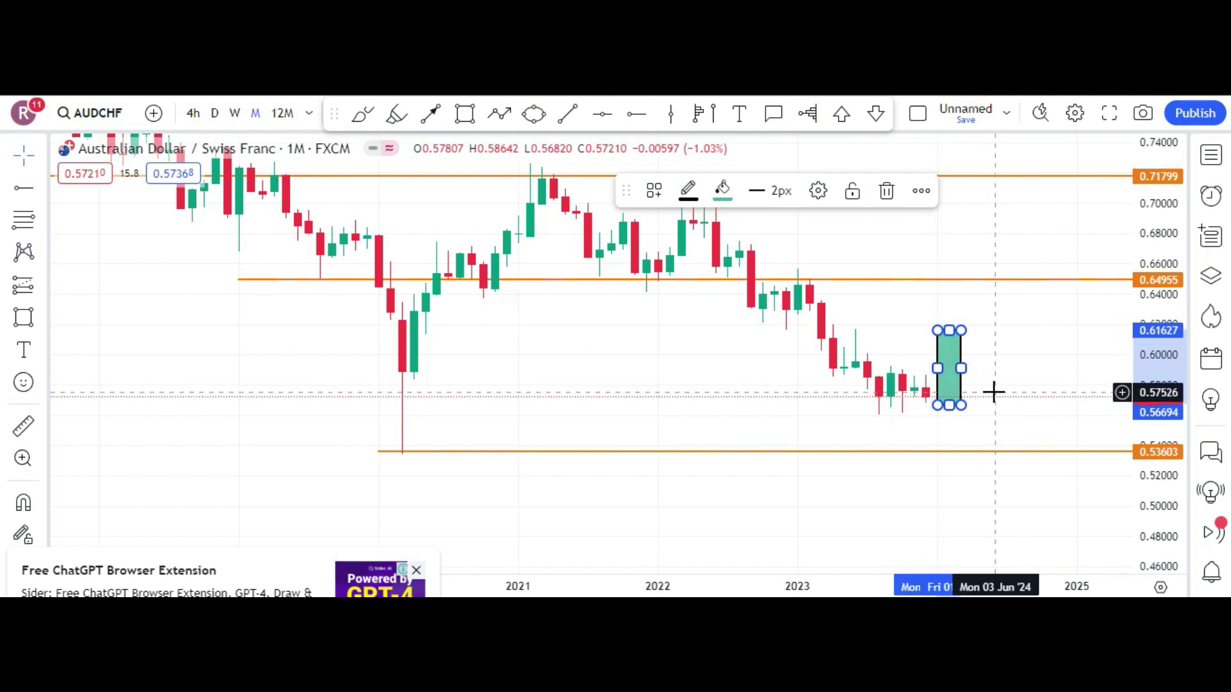
{"action": "left_click", "coordinate": [992, 393]}
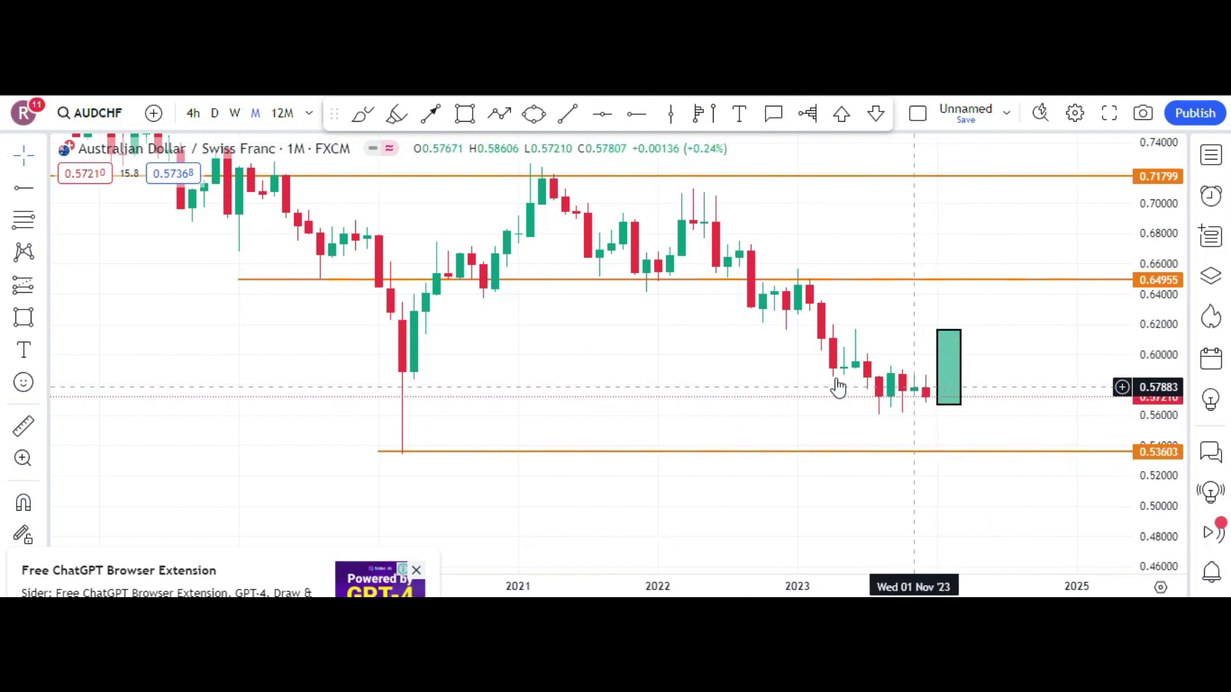
- Examine the latest monthly candles and their lower wicks beside the base of the green rectangle
{"action": "scroll", "coordinate": [789, 425], "scroll_direction": "up", "scroll_amount": 2}
{"action": "scroll", "coordinate": [788, 424], "scroll_direction": "up", "scroll_amount": 1}
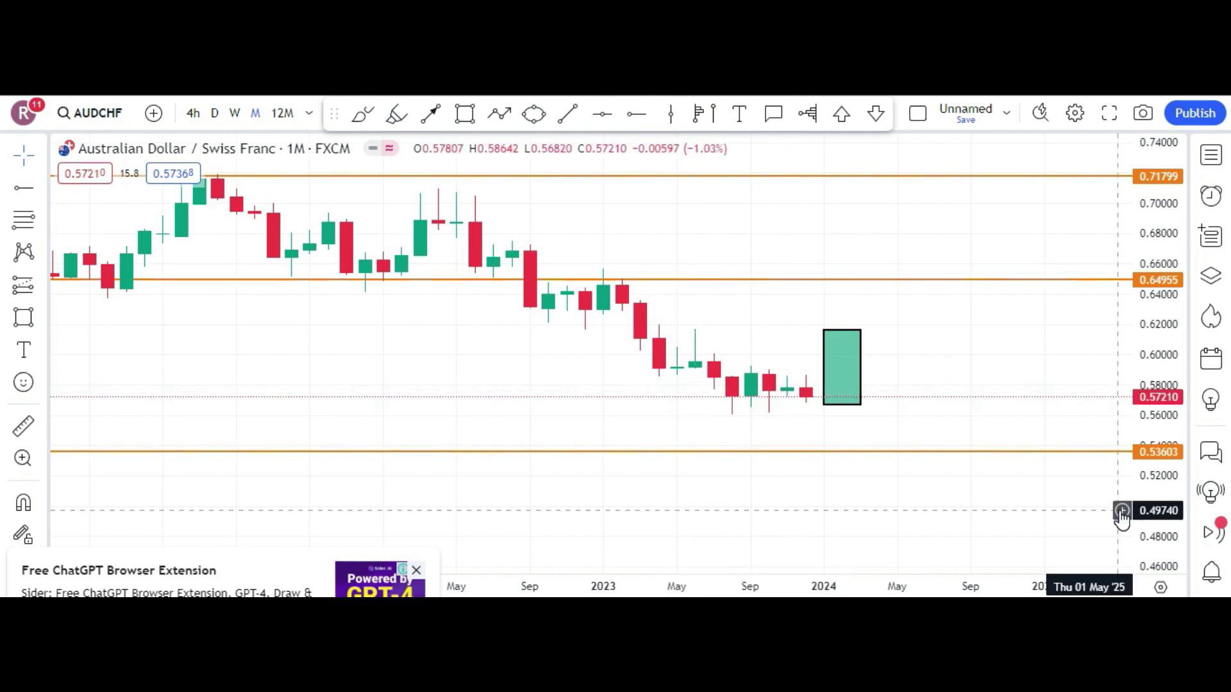
{"action": "left_click_drag", "start_coordinate": [1163, 489], "coordinate": [1163, 423]}
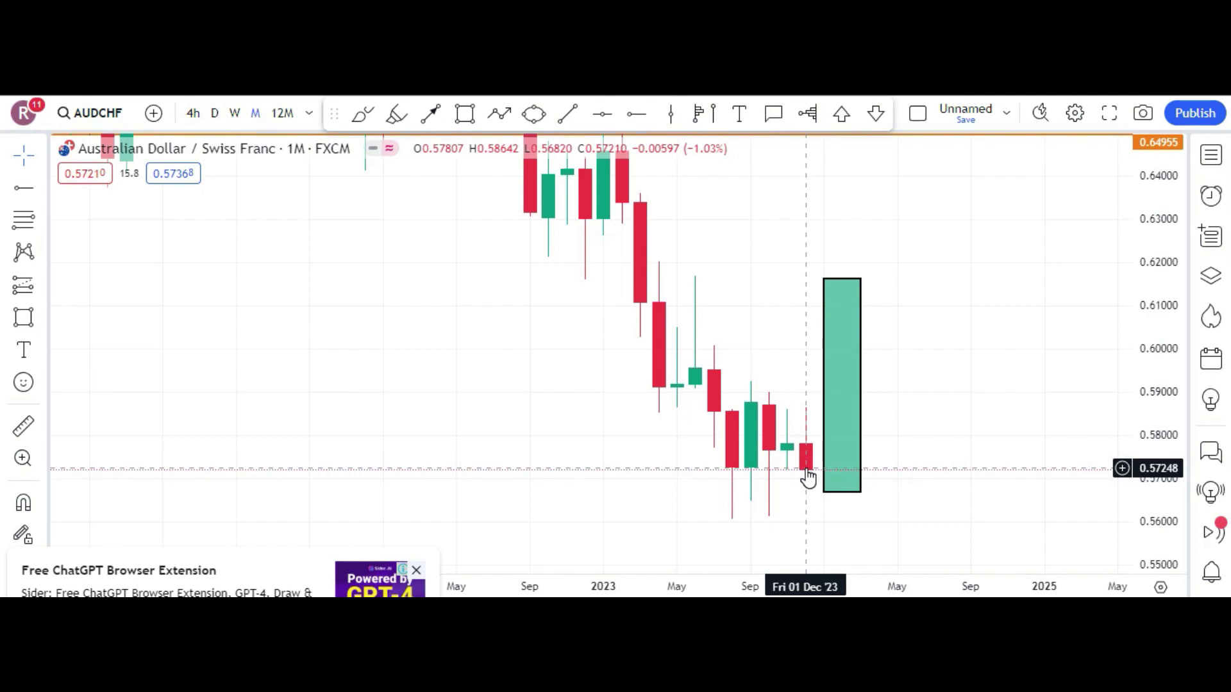
{"action": "left_click_drag", "start_coordinate": [1178, 529], "coordinate": [1186, 410]}
{"action": "left_click_drag", "start_coordinate": [997, 448], "coordinate": [1013, 340]}
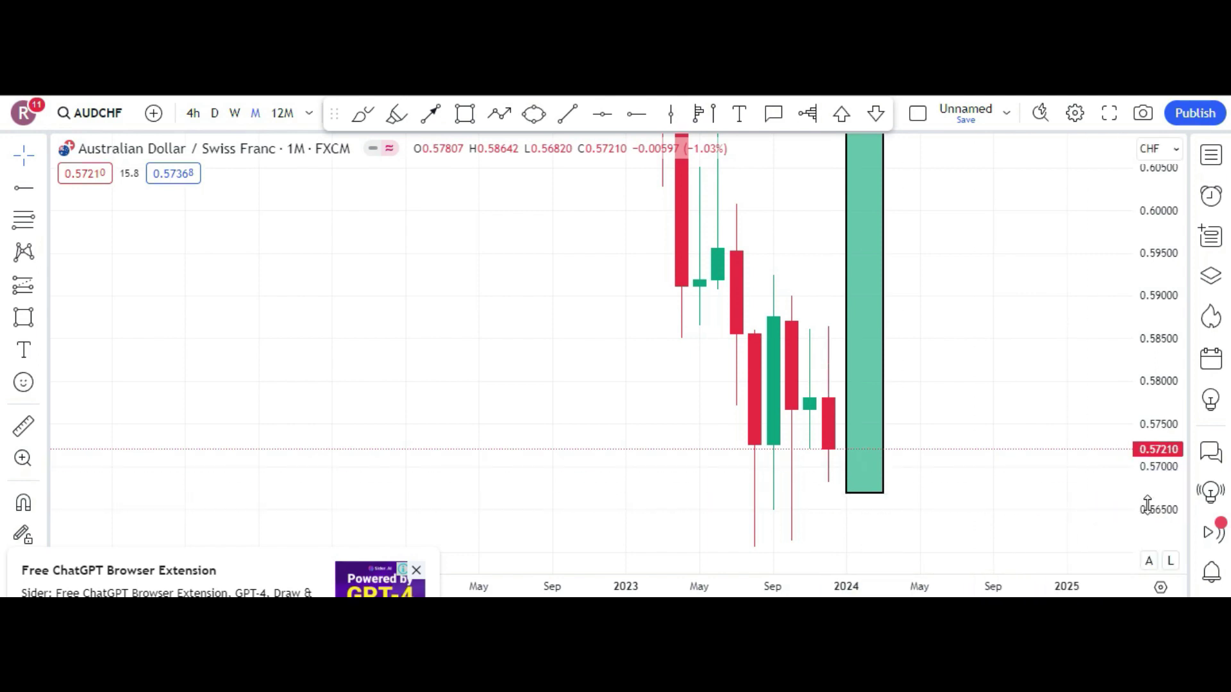
{"action": "left_click_drag", "start_coordinate": [1147, 507], "coordinate": [1097, 424]}
{"action": "scroll", "coordinate": [1005, 475], "scroll_direction": "up", "scroll_amount": 5}
{"action": "left_click_drag", "start_coordinate": [813, 467], "coordinate": [1073, 267]}
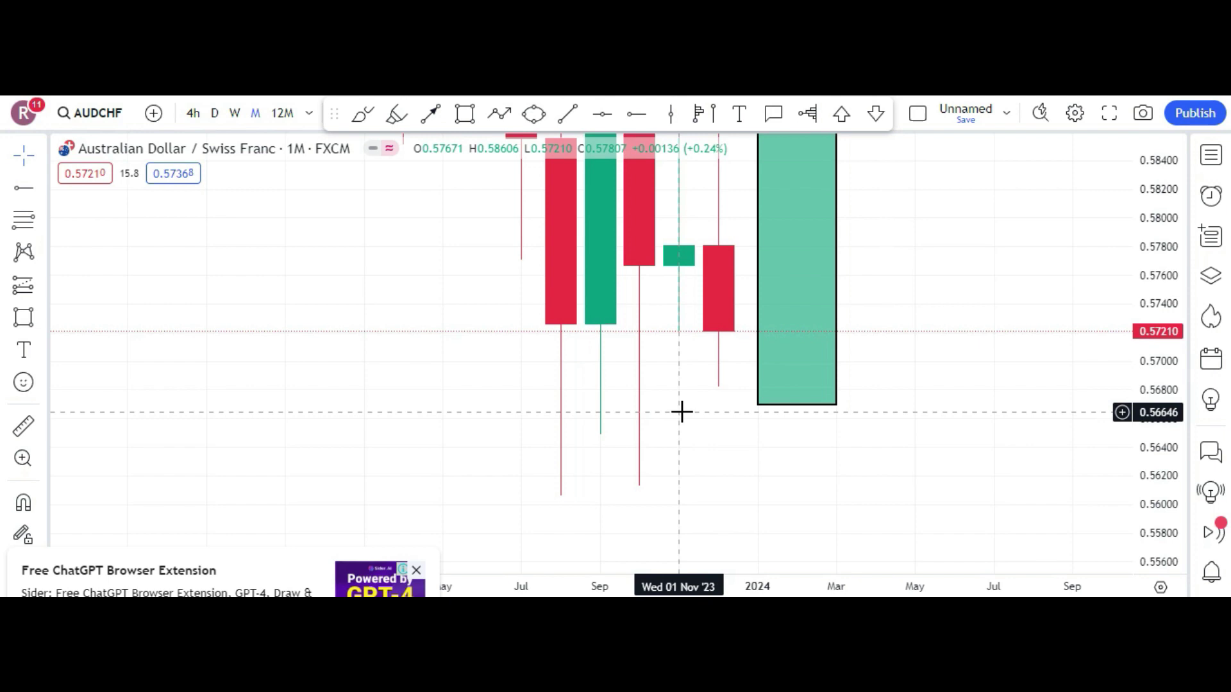
- Switch to the weekly timeframe and measure the decline from the June 2023 high to the August 2023 low
{"action": "left_click", "coordinate": [234, 114]}
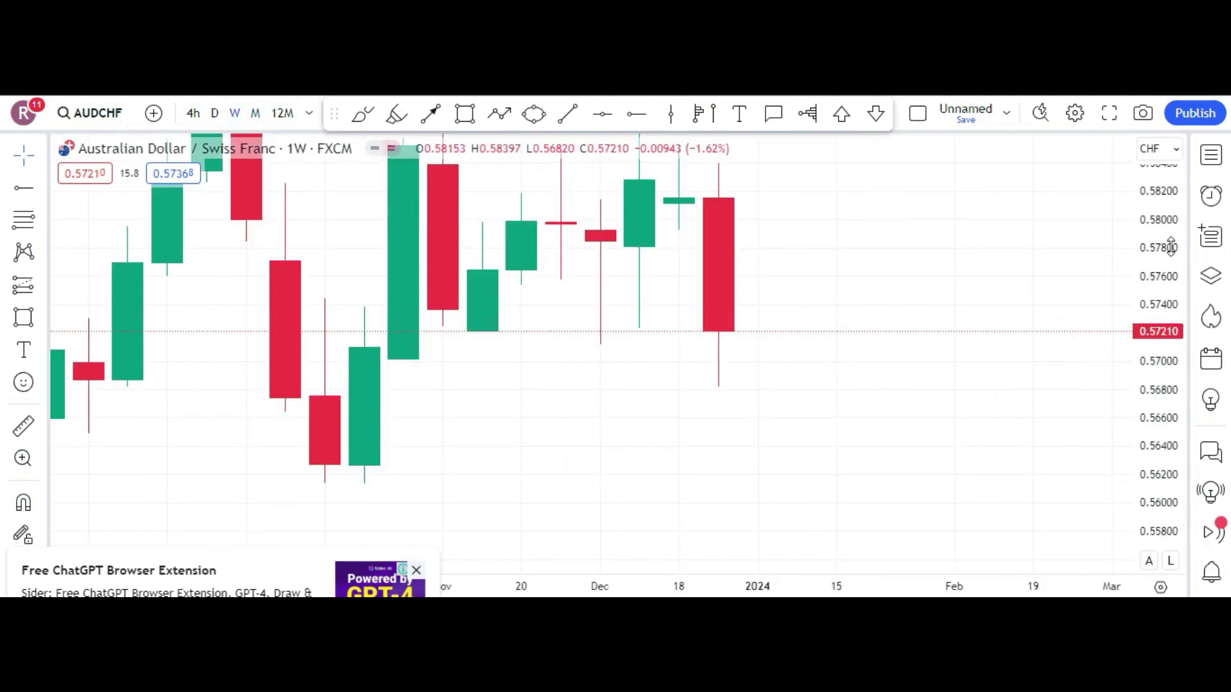
{"action": "scroll", "coordinate": [761, 405], "scroll_direction": "left", "scroll_amount": 10}
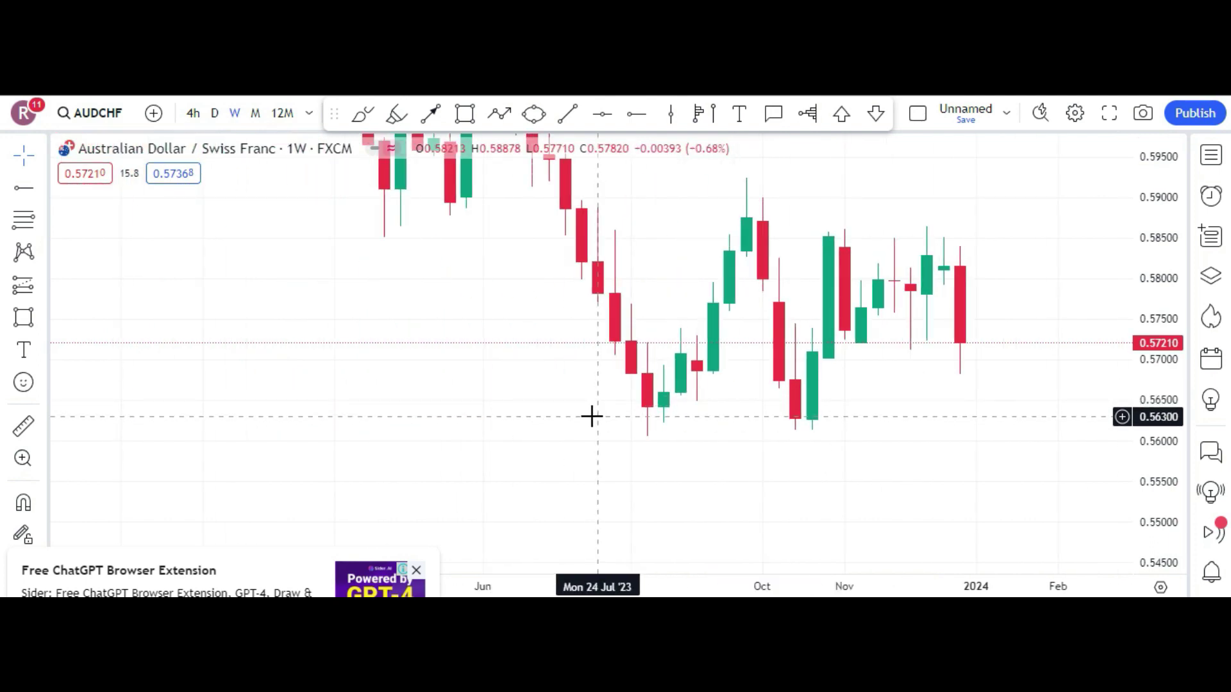
{"action": "left_click_drag", "start_coordinate": [898, 160], "coordinate": [868, 324]}
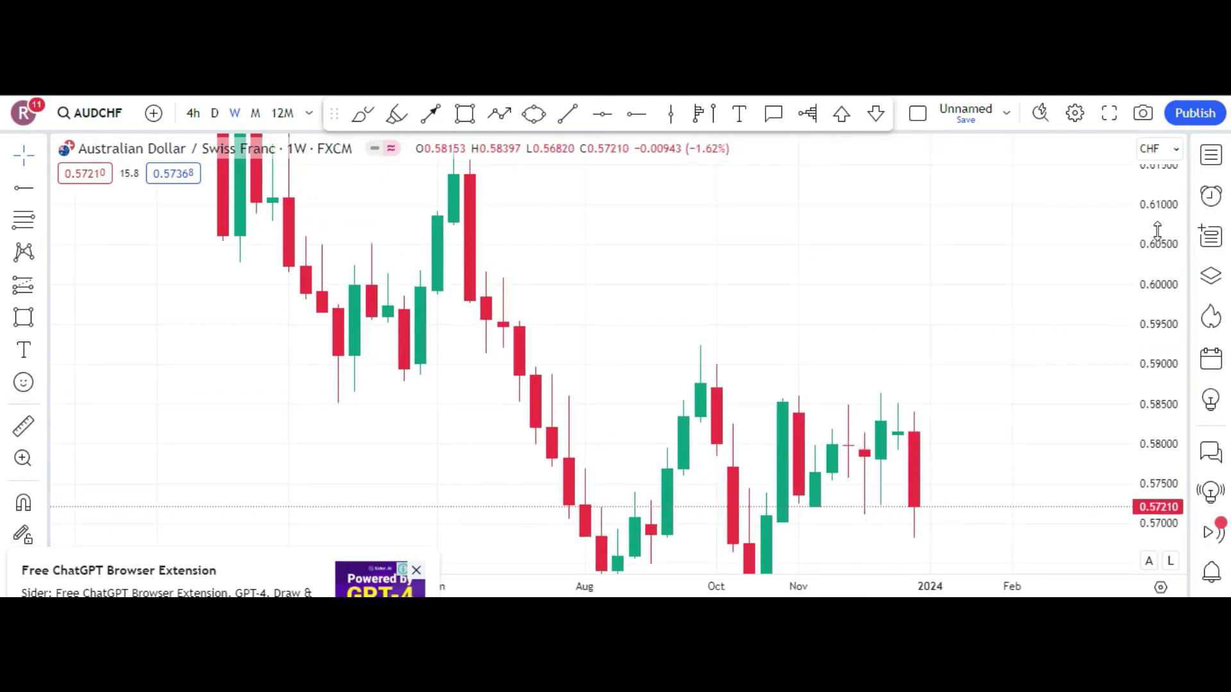
{"action": "left_click_drag", "start_coordinate": [1157, 230], "coordinate": [1148, 358]}
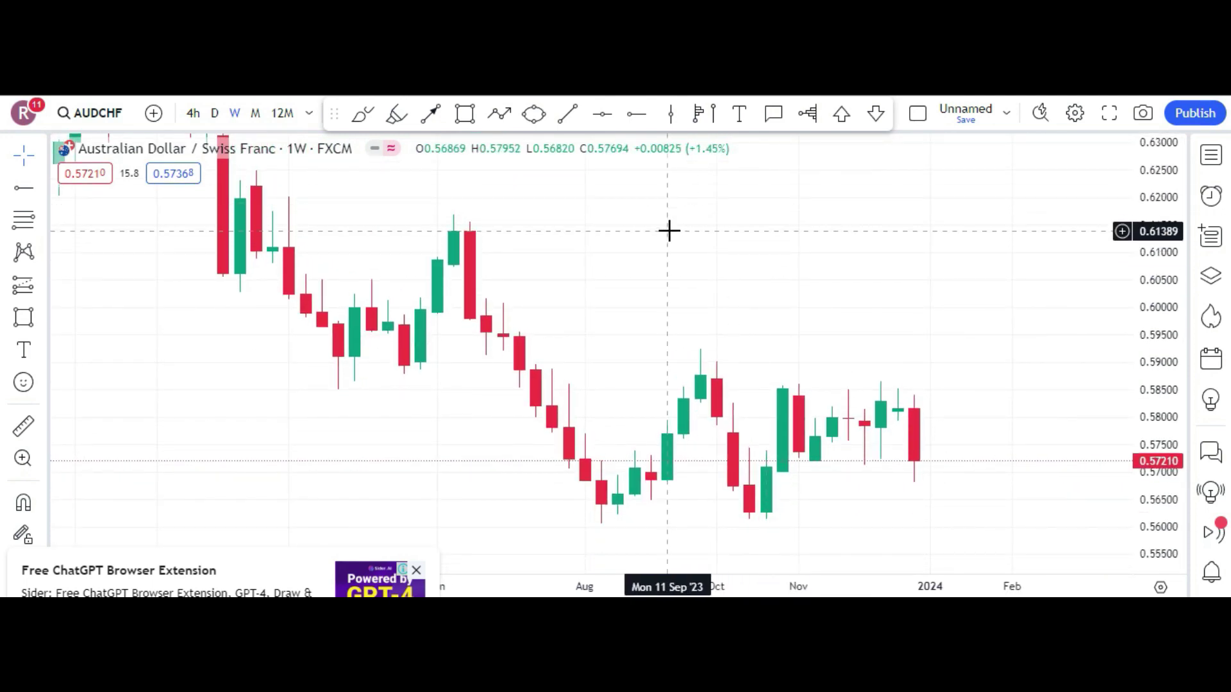
{"action": "left_click", "coordinate": [24, 432]}
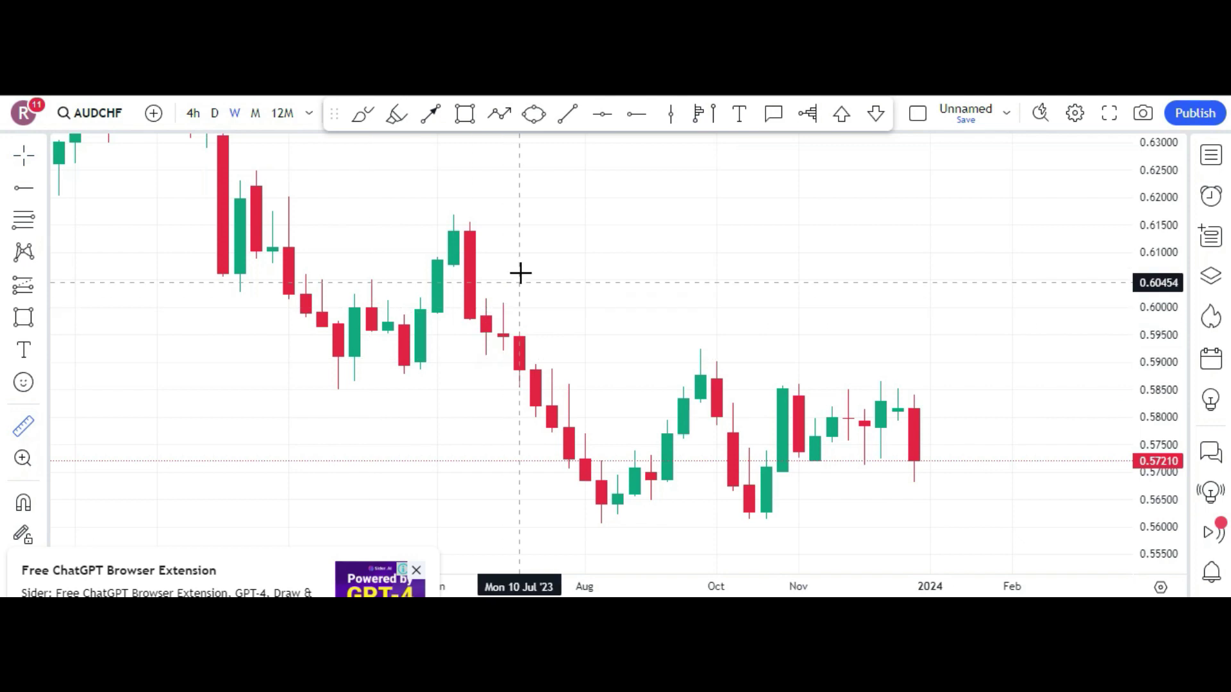
{"action": "left_click", "coordinate": [530, 211]}
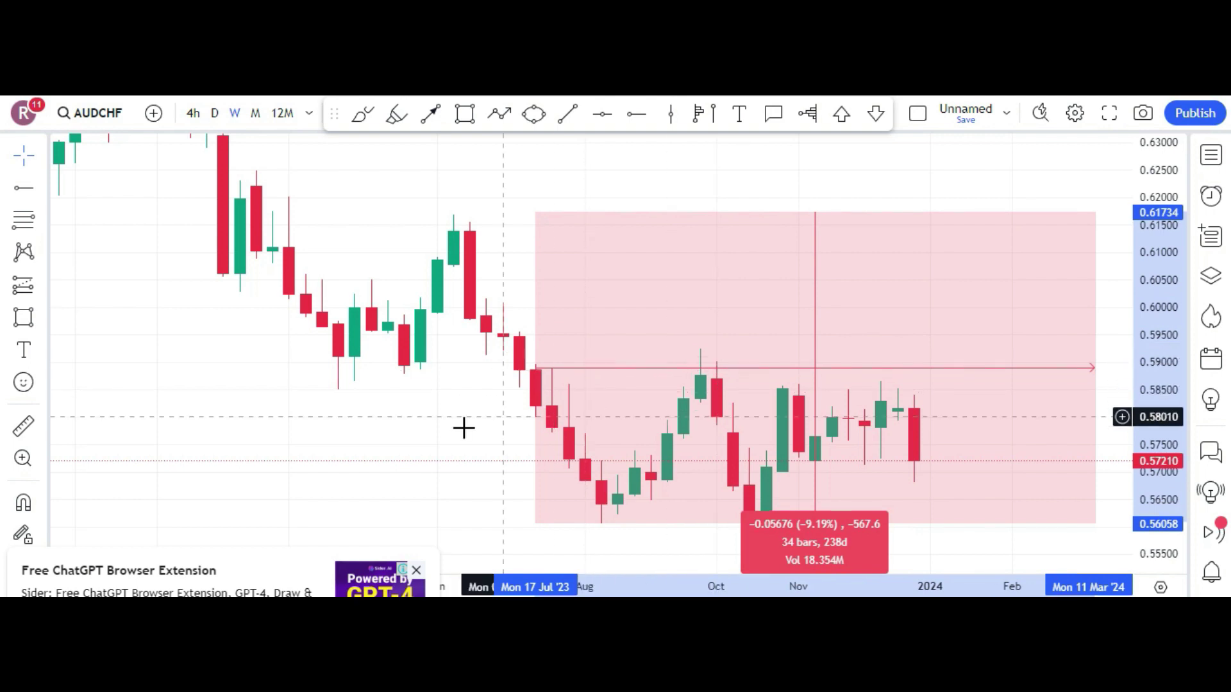
{"action": "left_click", "coordinate": [541, 431]}
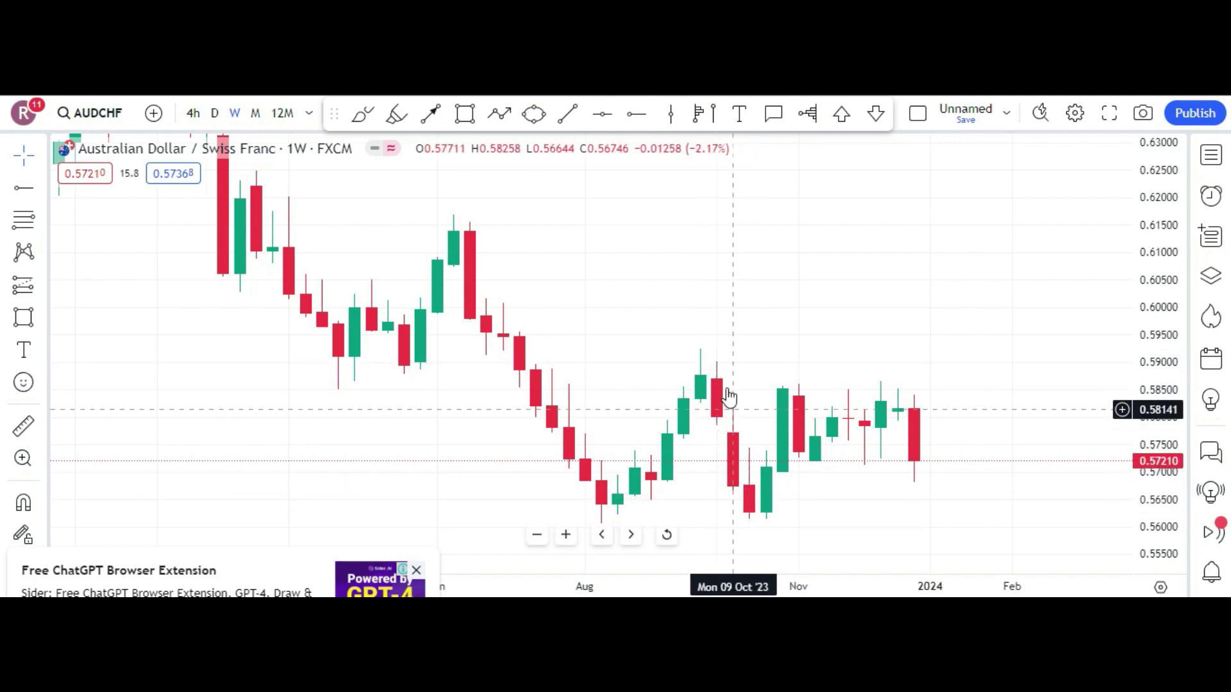
- Measure the recent weekly range from the low of the latest candle up to the December 2023 high
{"action": "left_click", "coordinate": [747, 494]}
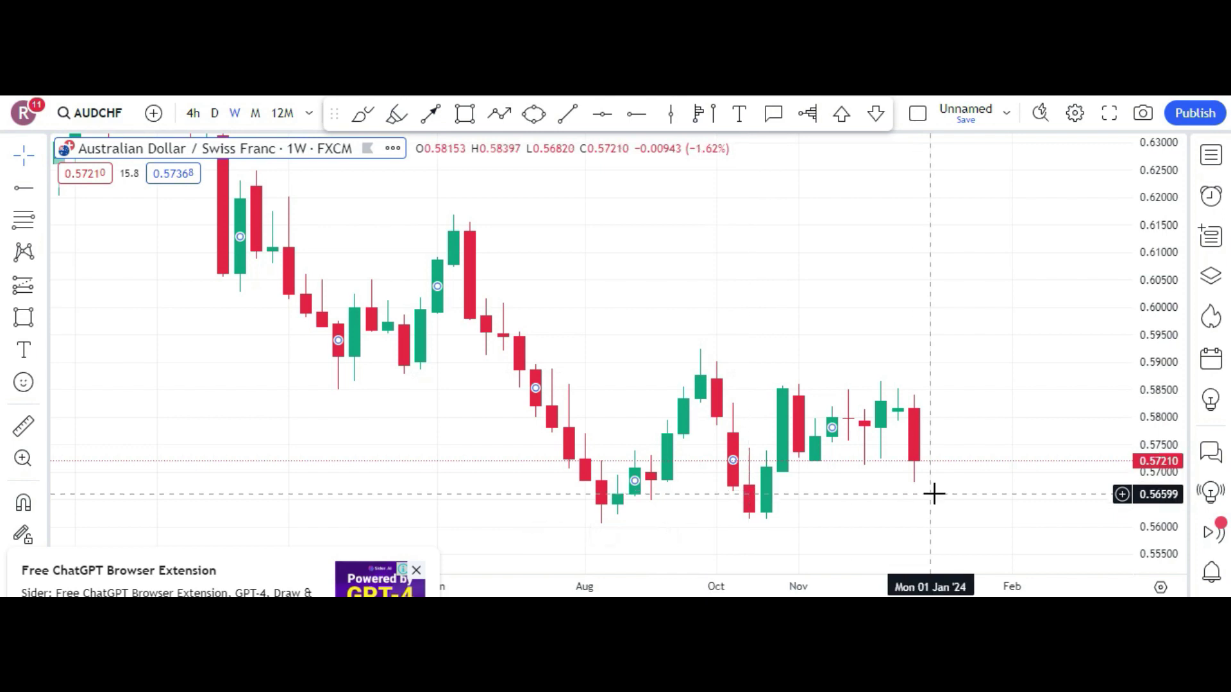
{"action": "left_click", "coordinate": [904, 484]}
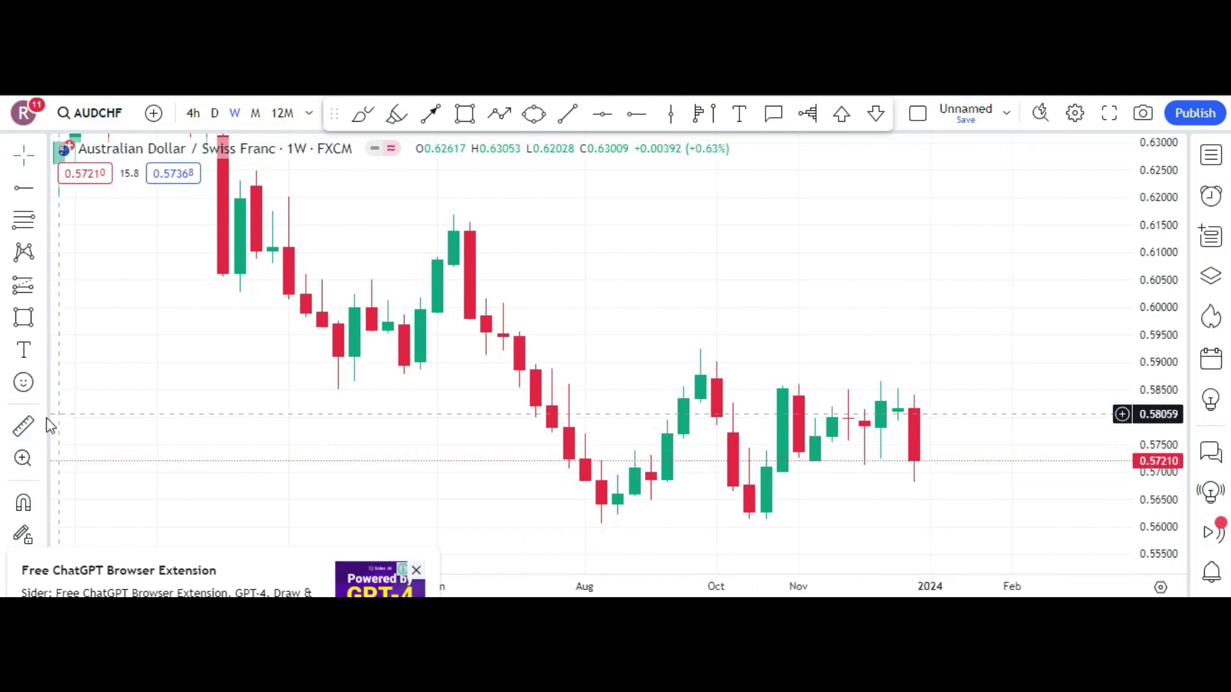
{"action": "left_click", "coordinate": [23, 426]}
{"action": "left_click", "coordinate": [985, 481]}
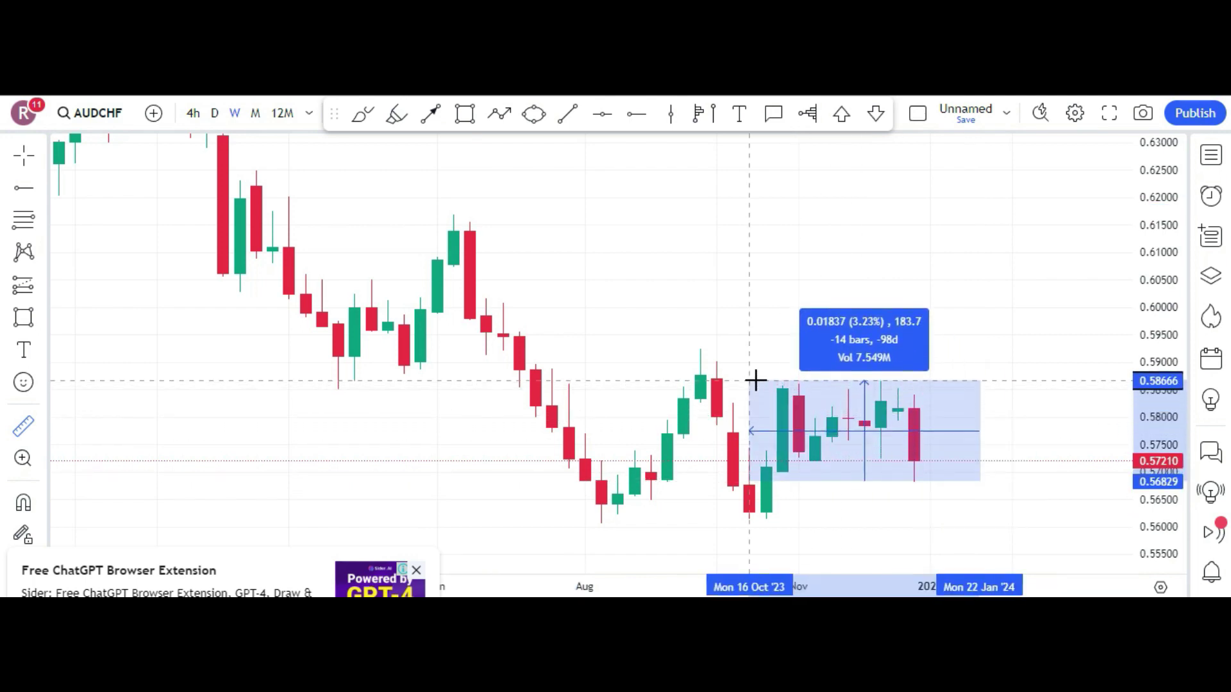
{"action": "left_click", "coordinate": [868, 375]}
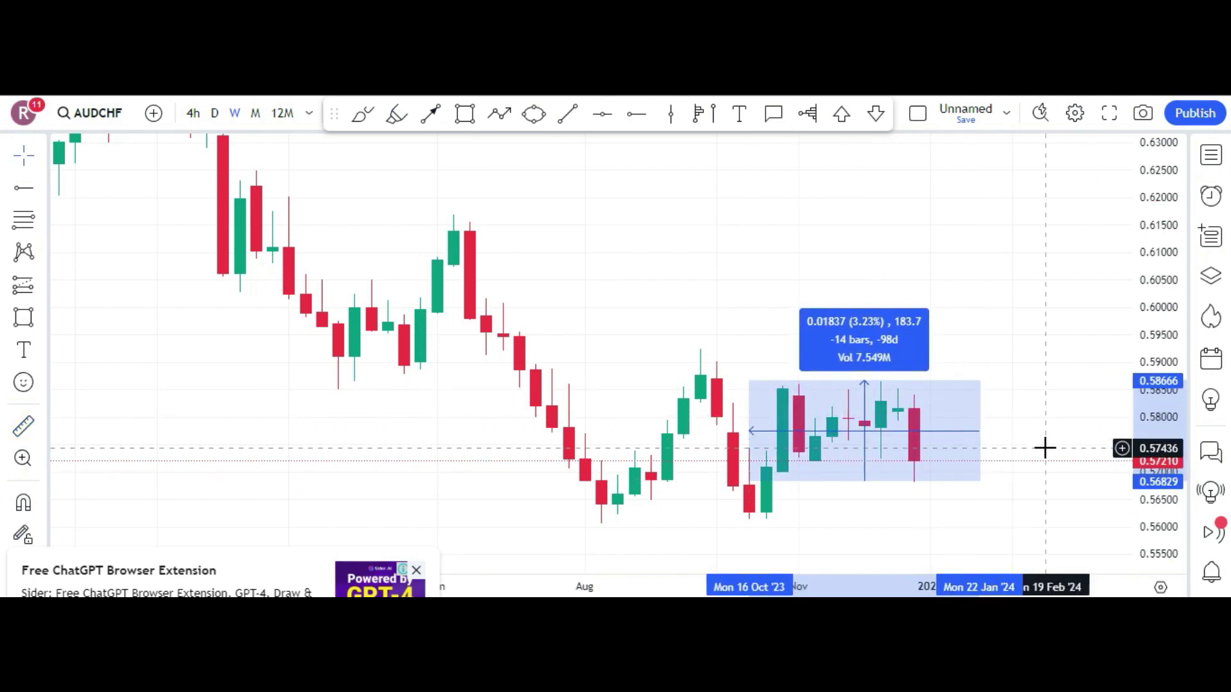
{"action": "left_click", "coordinate": [1053, 451]}
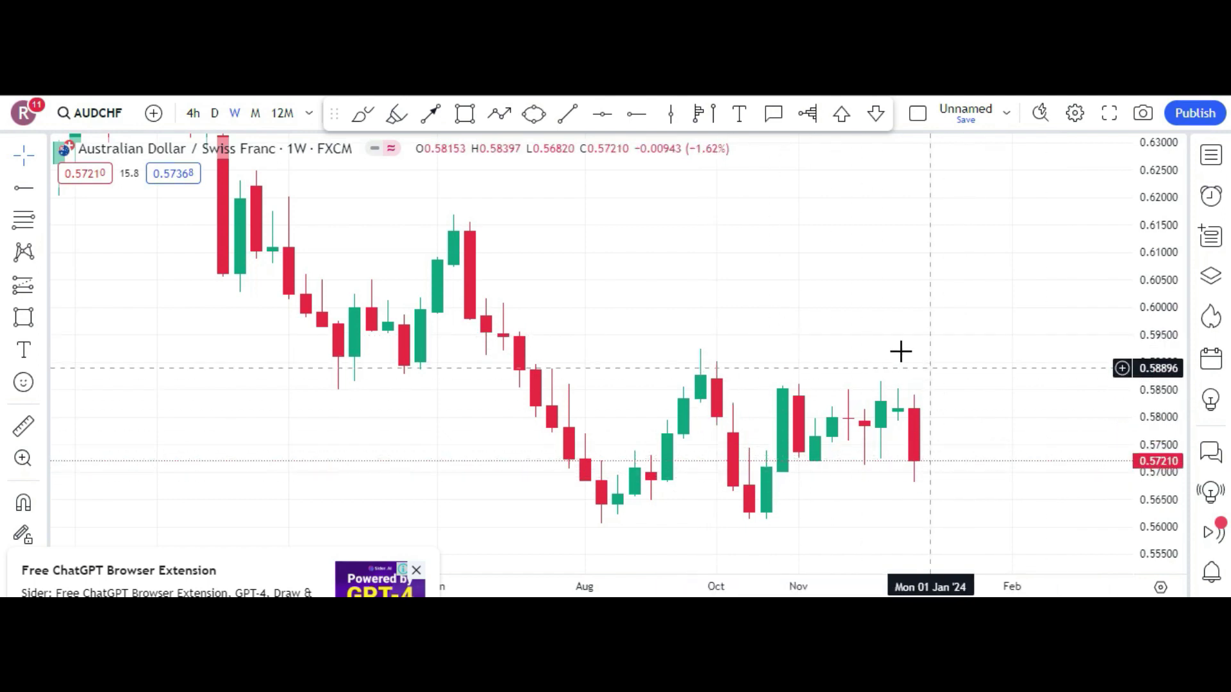
- Switch to the daily timeframe and examine the price swings from June to December 2023
{"action": "left_click", "coordinate": [215, 114]}
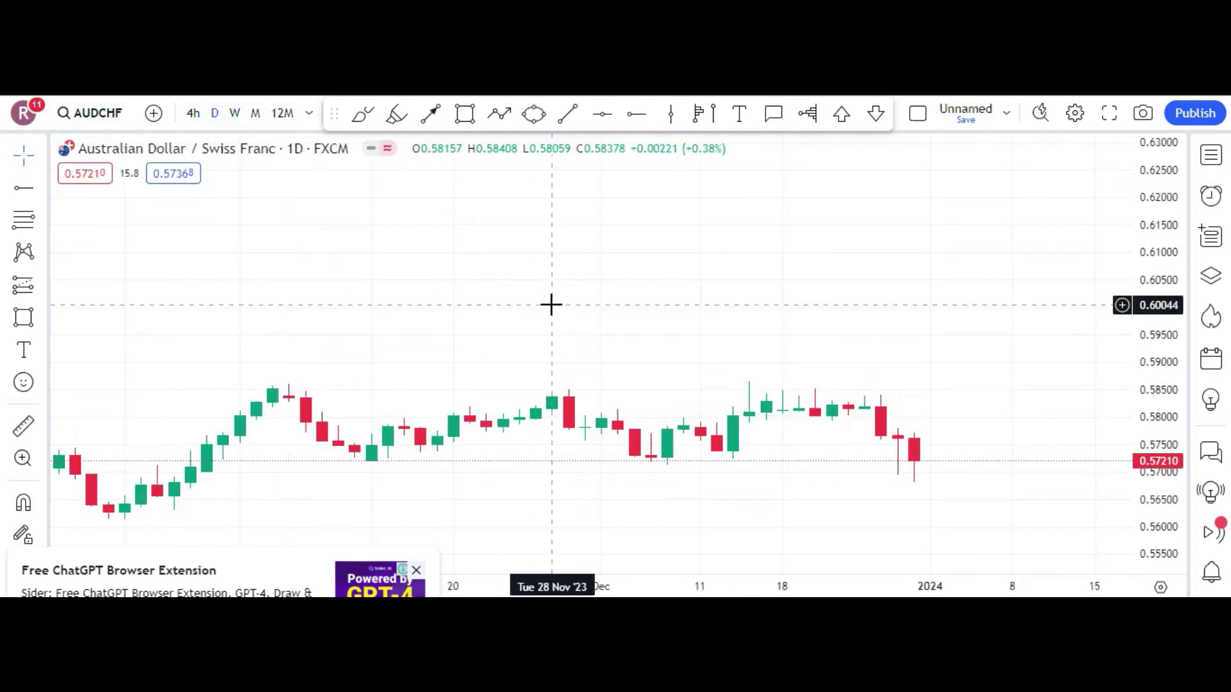
{"action": "scroll", "coordinate": [590, 323], "scroll_direction": "down", "scroll_amount": 1}
{"action": "scroll", "coordinate": [866, 569], "scroll_direction": "up", "scroll_amount": 2}
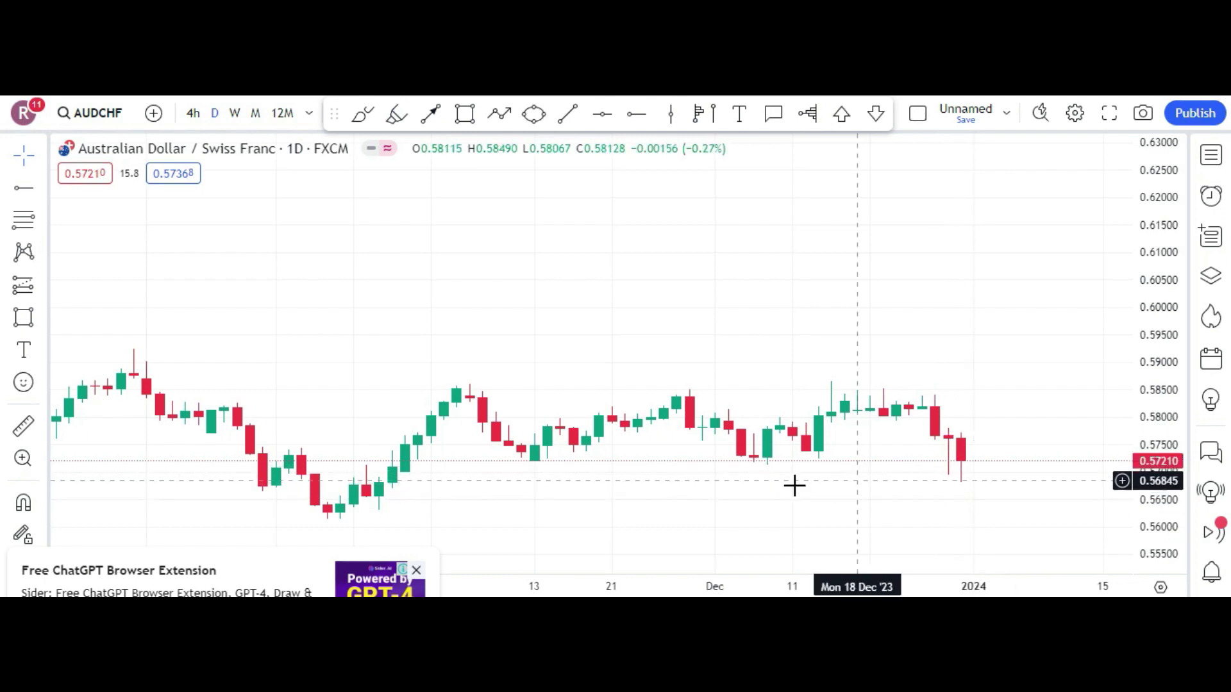
{"action": "scroll", "coordinate": [758, 486], "scroll_direction": "down", "scroll_amount": 1}
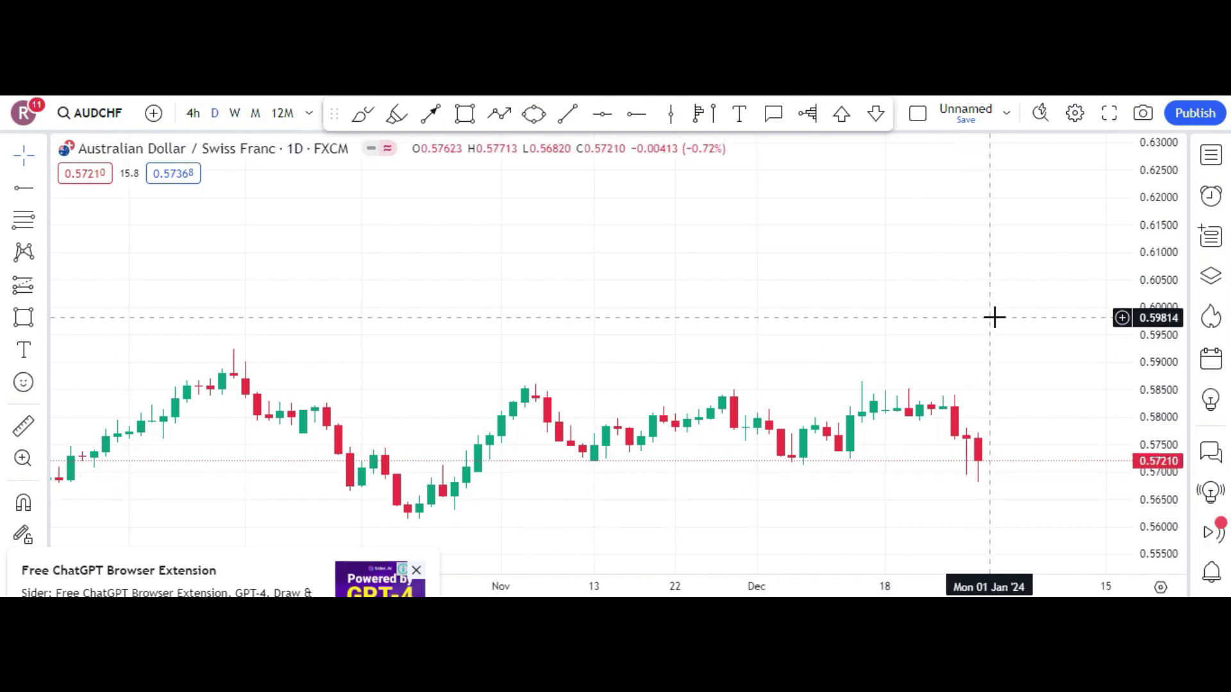
{"action": "scroll", "coordinate": [999, 320], "scroll_direction": "down", "scroll_amount": 2}
{"action": "scroll", "coordinate": [999, 320], "scroll_direction": "down", "scroll_amount": 1}
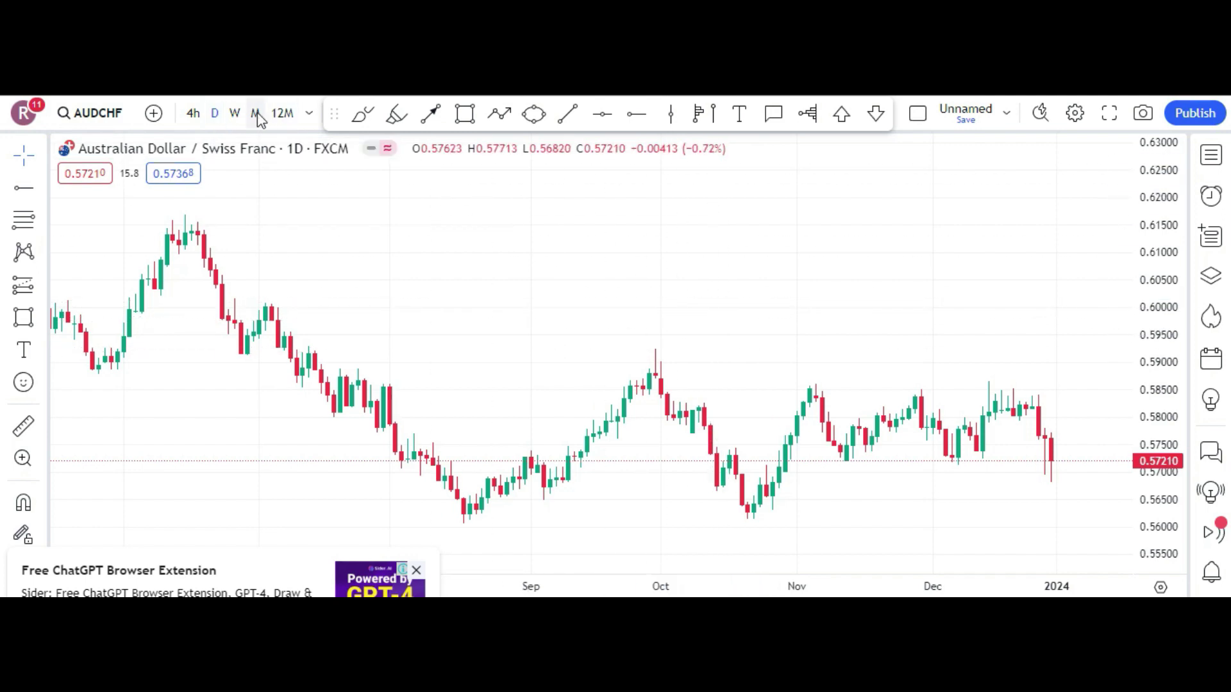
- On the weekly chart, draw cyan horizontal lines at 0.59273 by the September 2023 high and 0.56123 by the October lows
{"action": "left_click", "coordinate": [235, 115]}
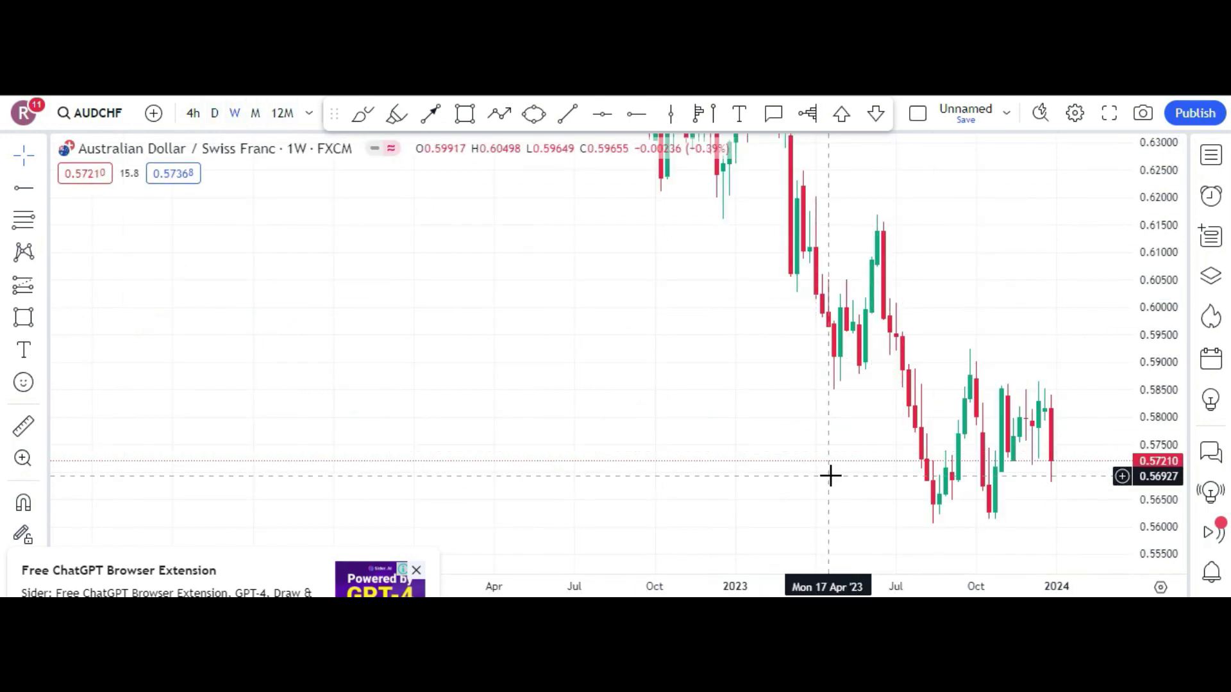
{"action": "left_click_drag", "start_coordinate": [834, 486], "coordinate": [731, 485]}
{"action": "left_click", "coordinate": [603, 114]}
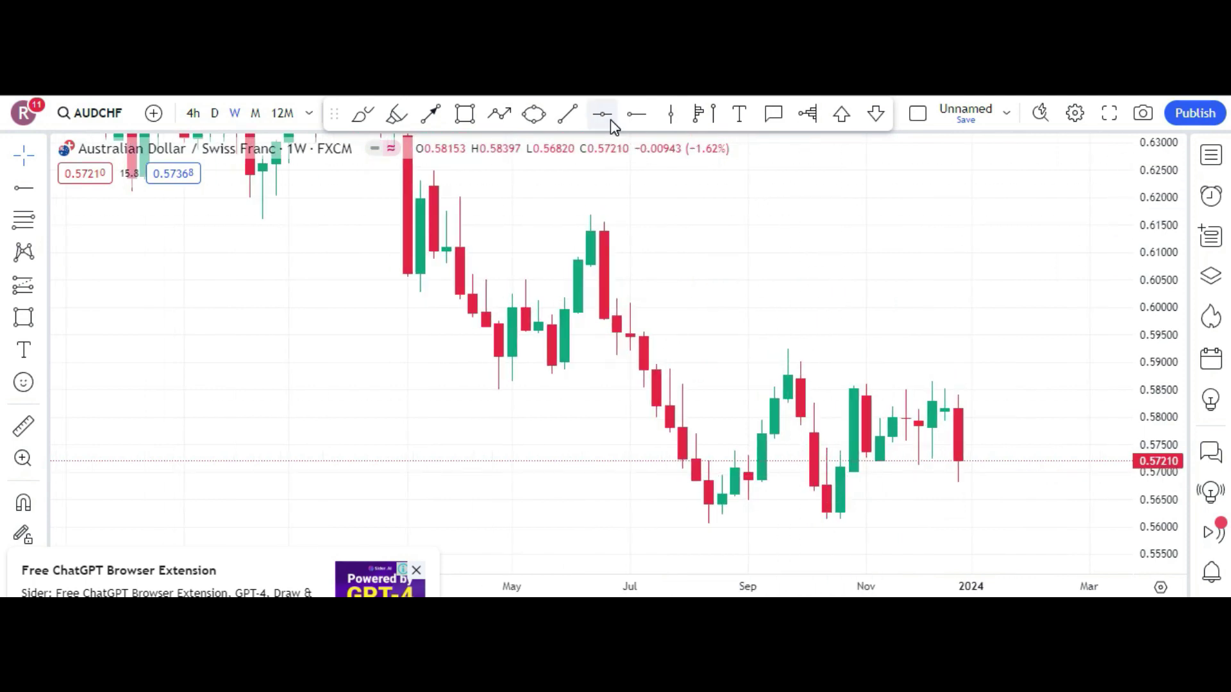
{"action": "left_click", "coordinate": [955, 347]}
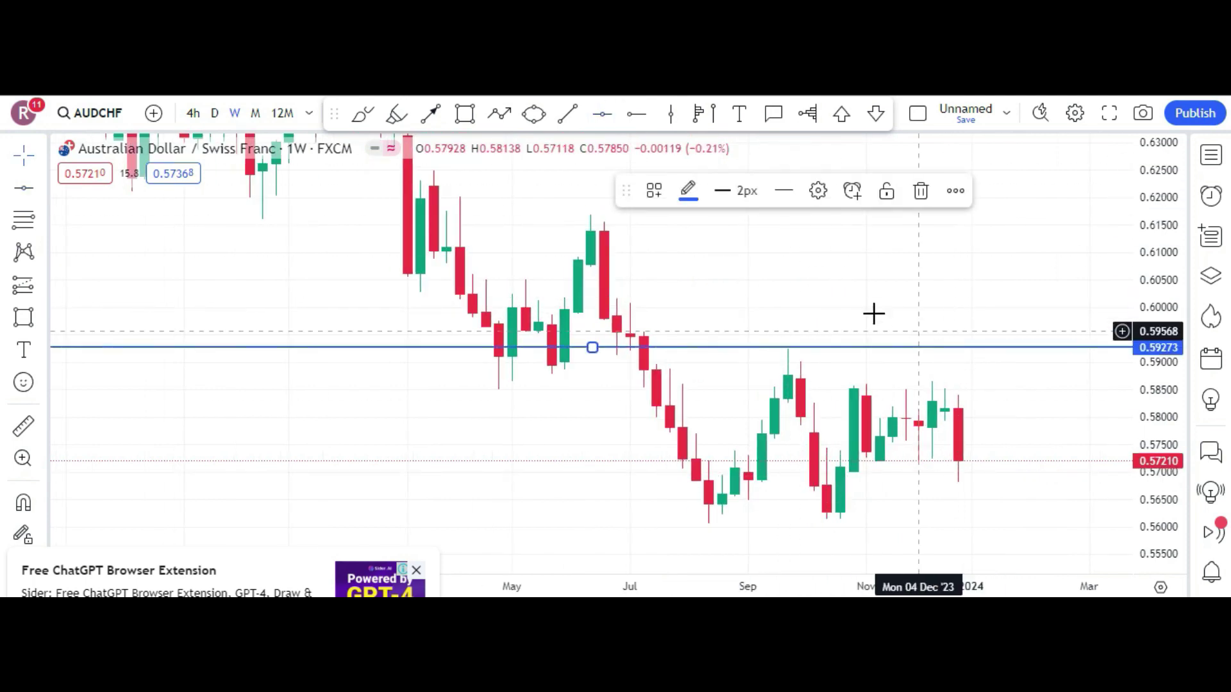
{"action": "left_click", "coordinate": [689, 192]}
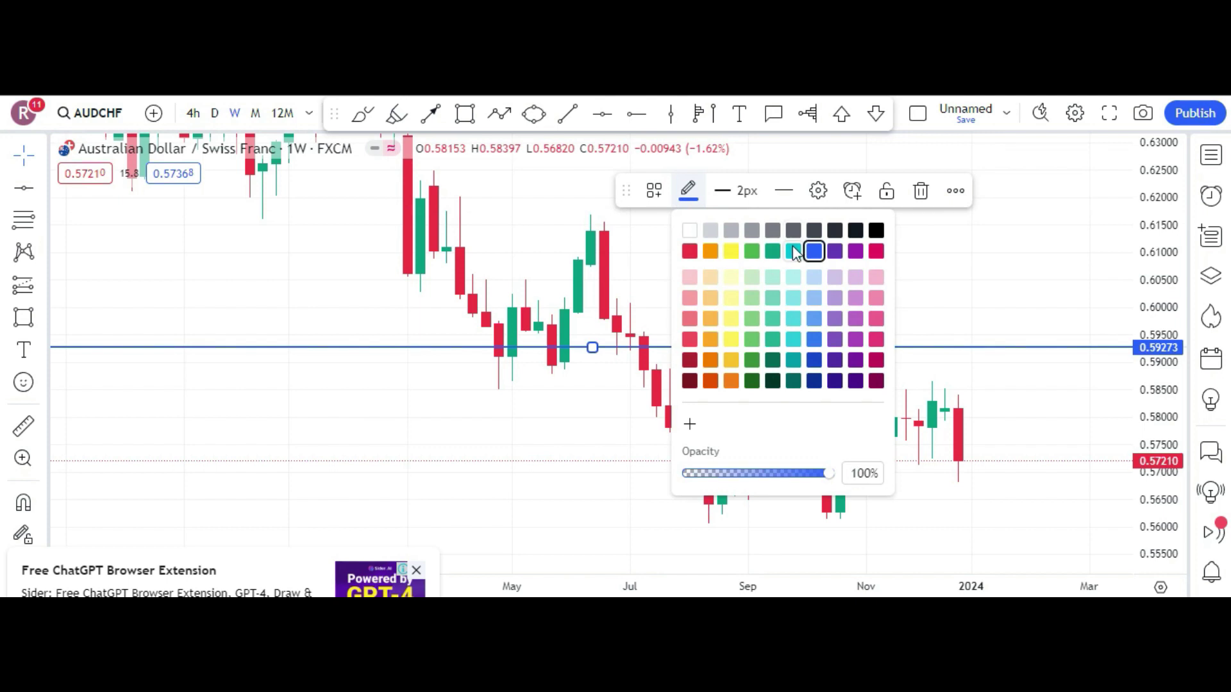
{"action": "left_click", "coordinate": [793, 251]}
{"action": "left_click", "coordinate": [602, 126]}
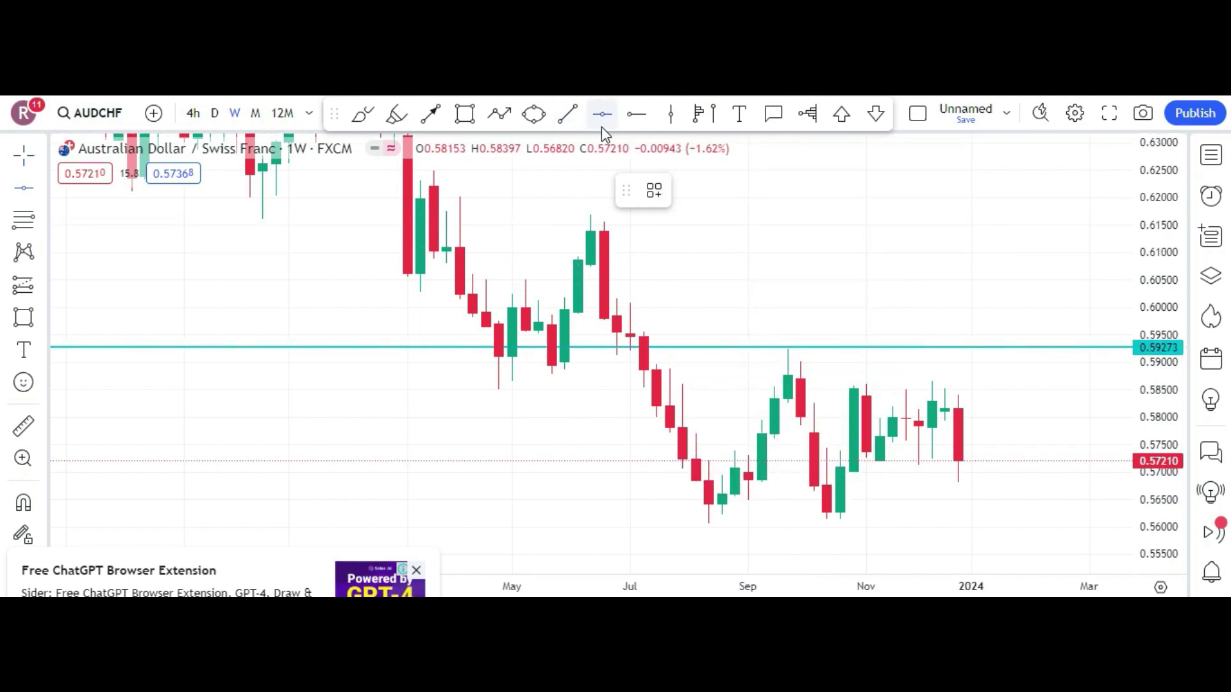
{"action": "left_click", "coordinate": [905, 520]}
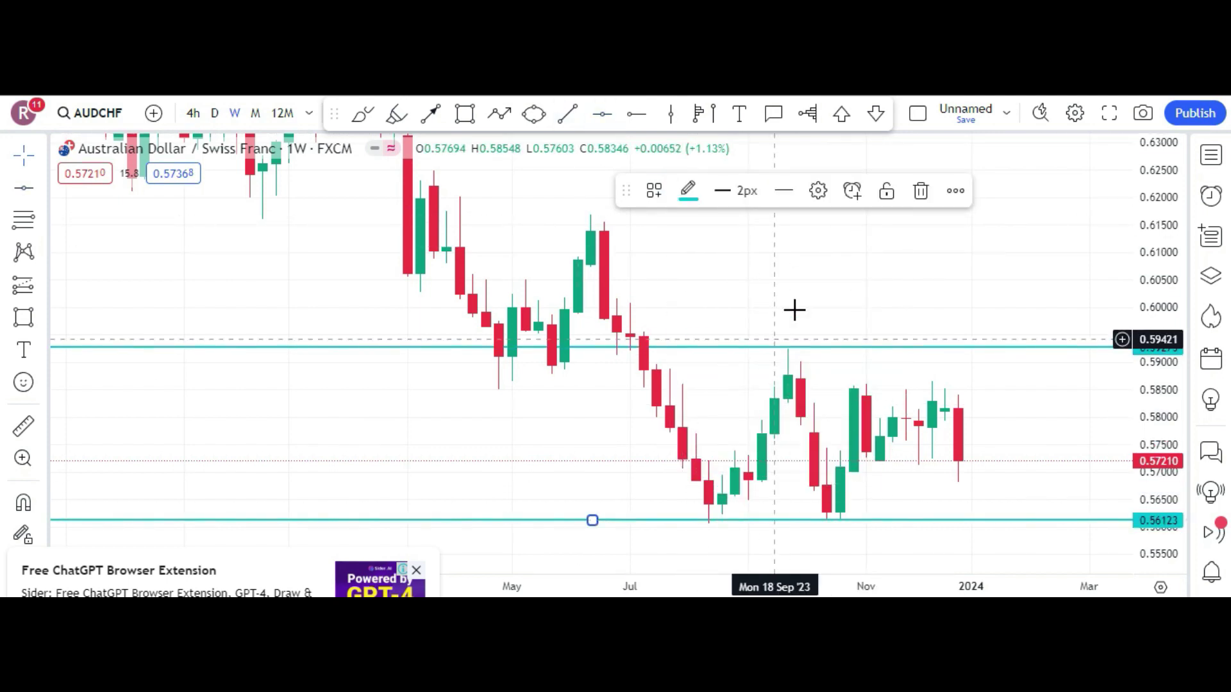
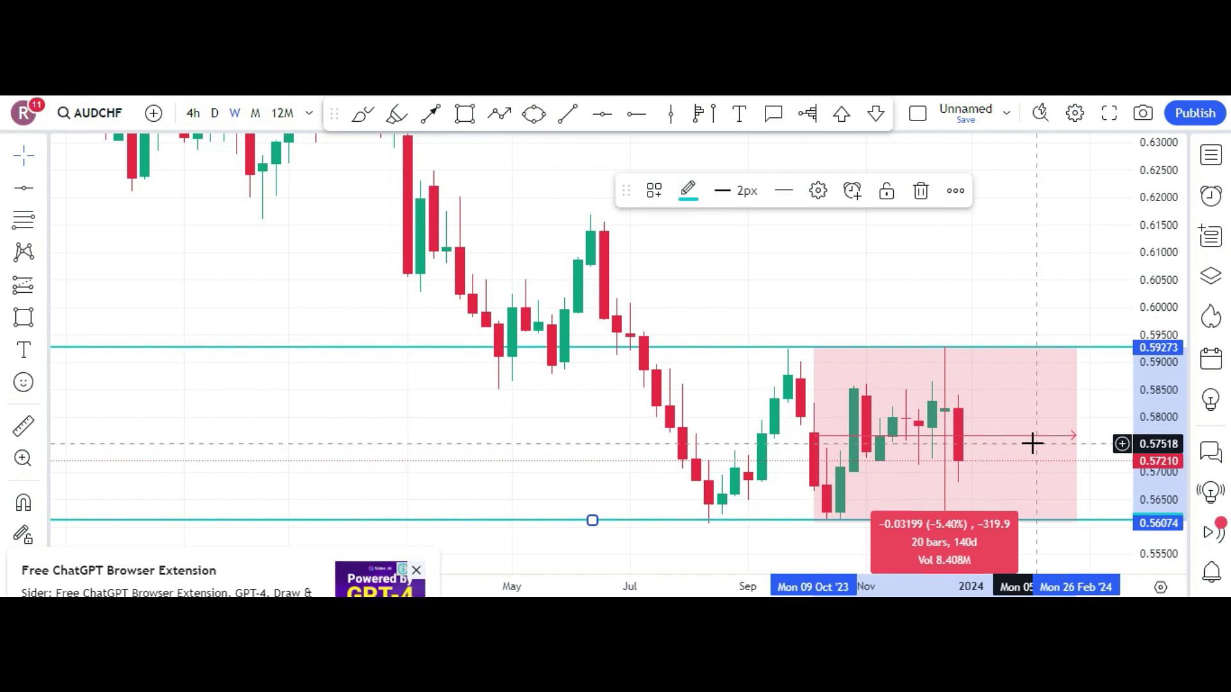
- Measure the distance from the lower cyan support line up to the upper cyan resistance line
{"action": "left_click", "coordinate": [993, 441]}
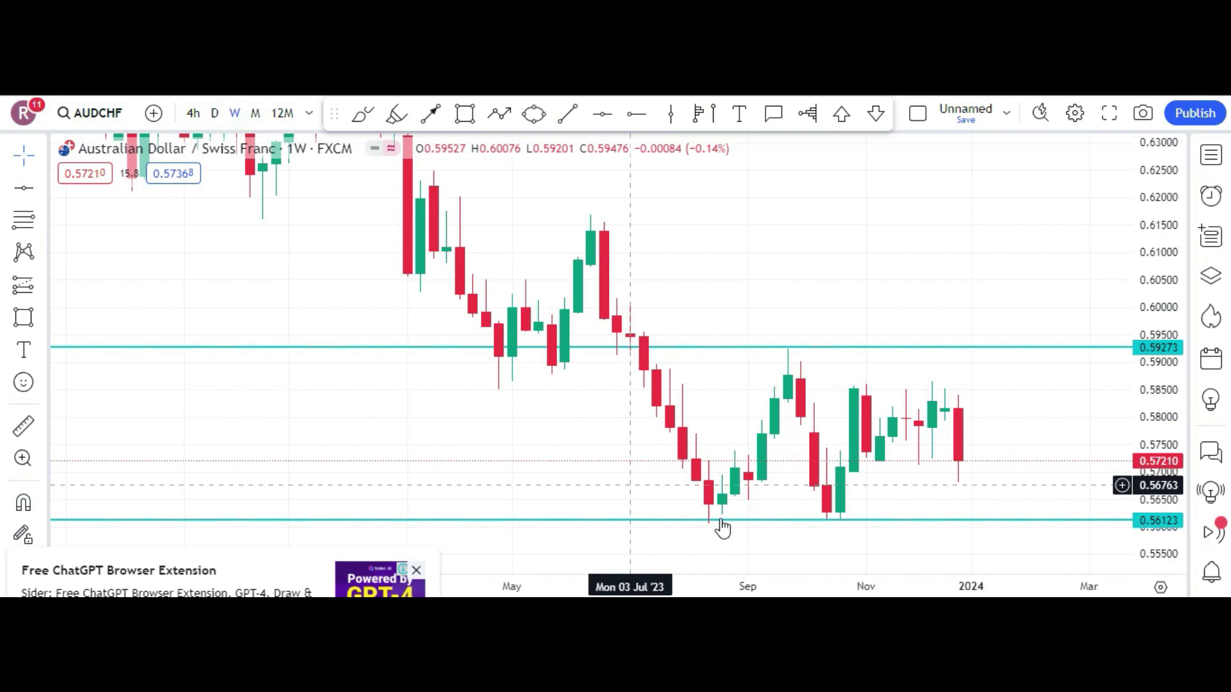
{"action": "left_click", "coordinate": [26, 427]}
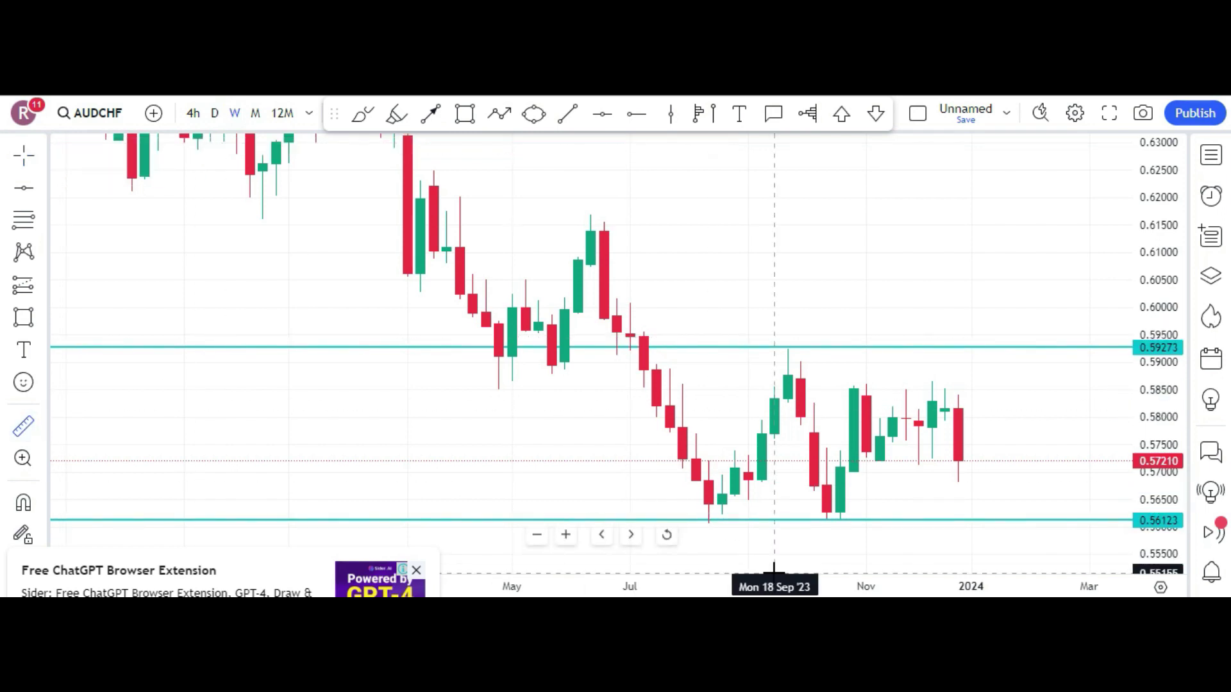
{"action": "left_click", "coordinate": [863, 520]}
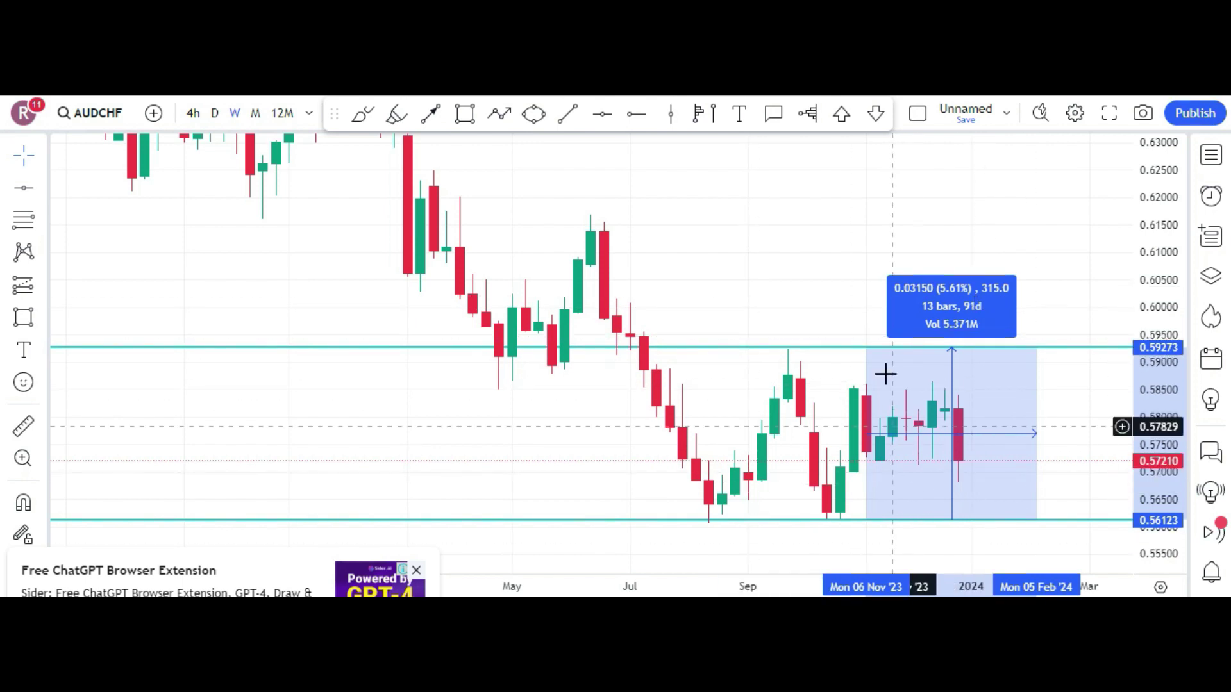
{"action": "scroll", "coordinate": [547, 423], "scroll_direction": "up", "scroll_amount": 5}
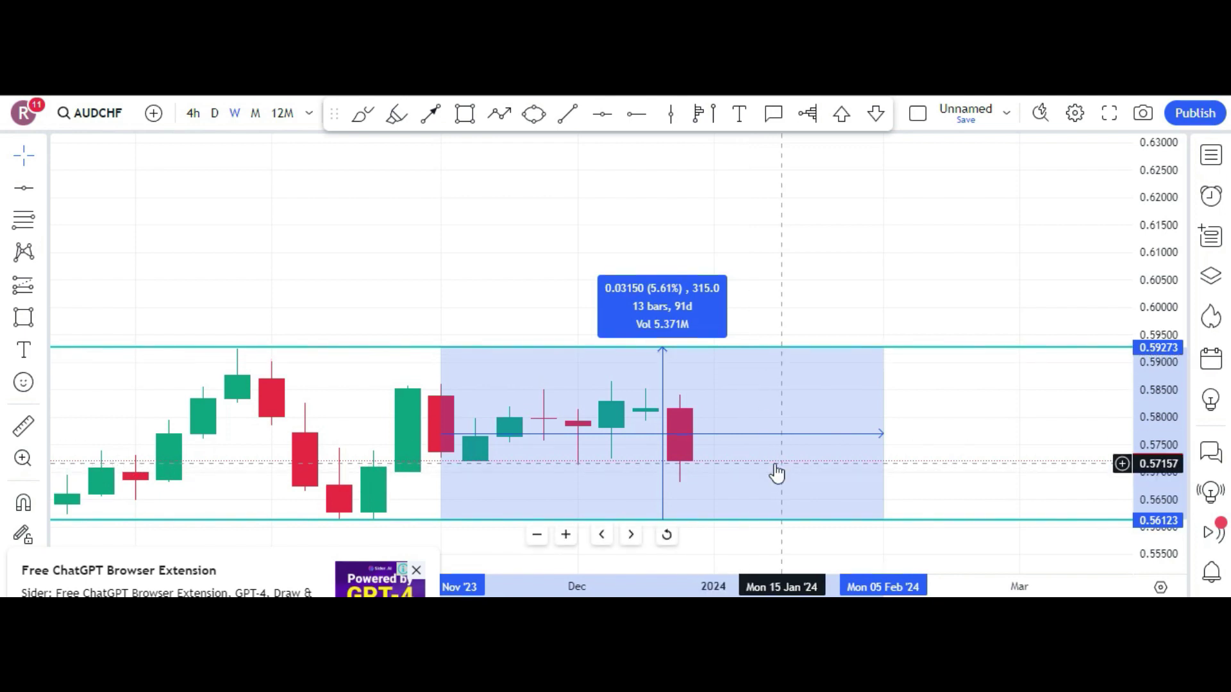
{"action": "left_click", "coordinate": [904, 471]}
- Measure the distance from the upper cyan resistance line down to the current price, and clear the measurement
{"action": "left_click", "coordinate": [23, 426]}
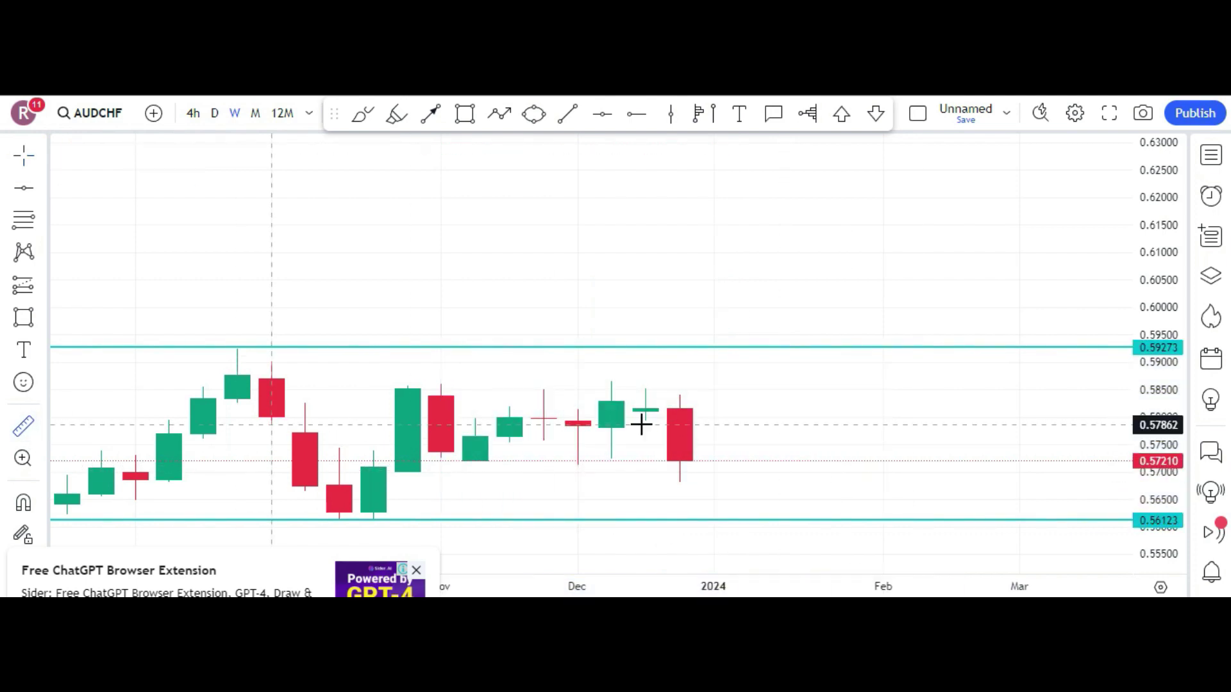
{"action": "left_click", "coordinate": [762, 347]}
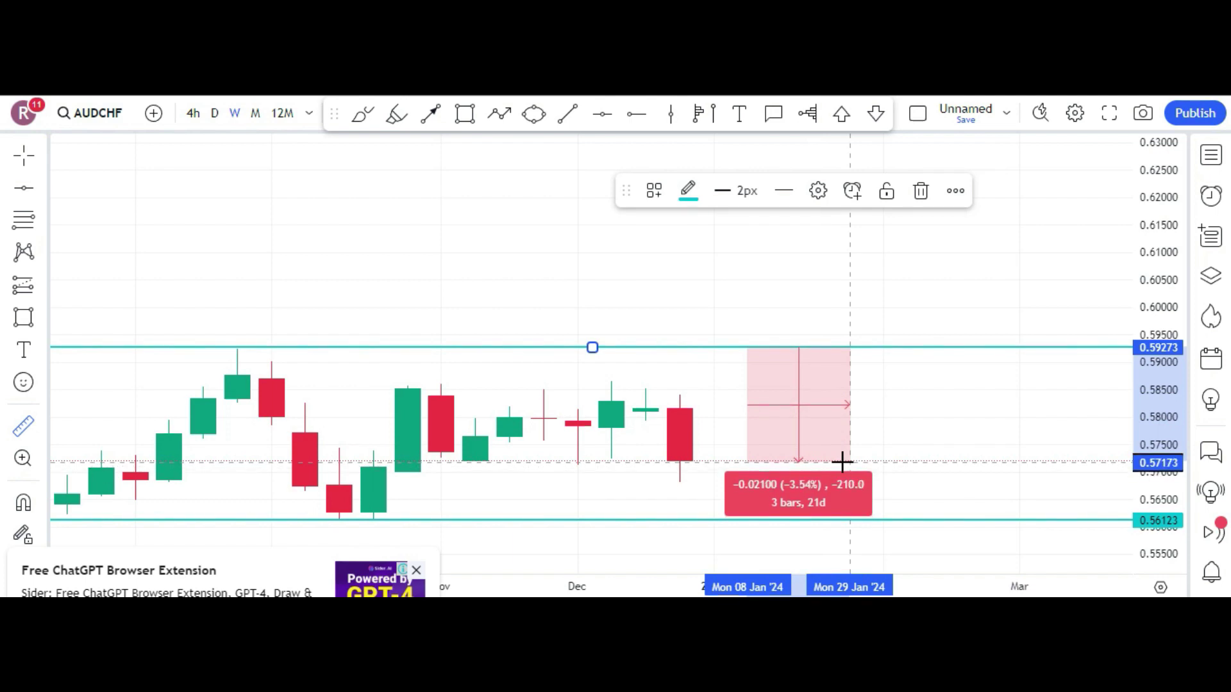
{"action": "left_click", "coordinate": [842, 462]}
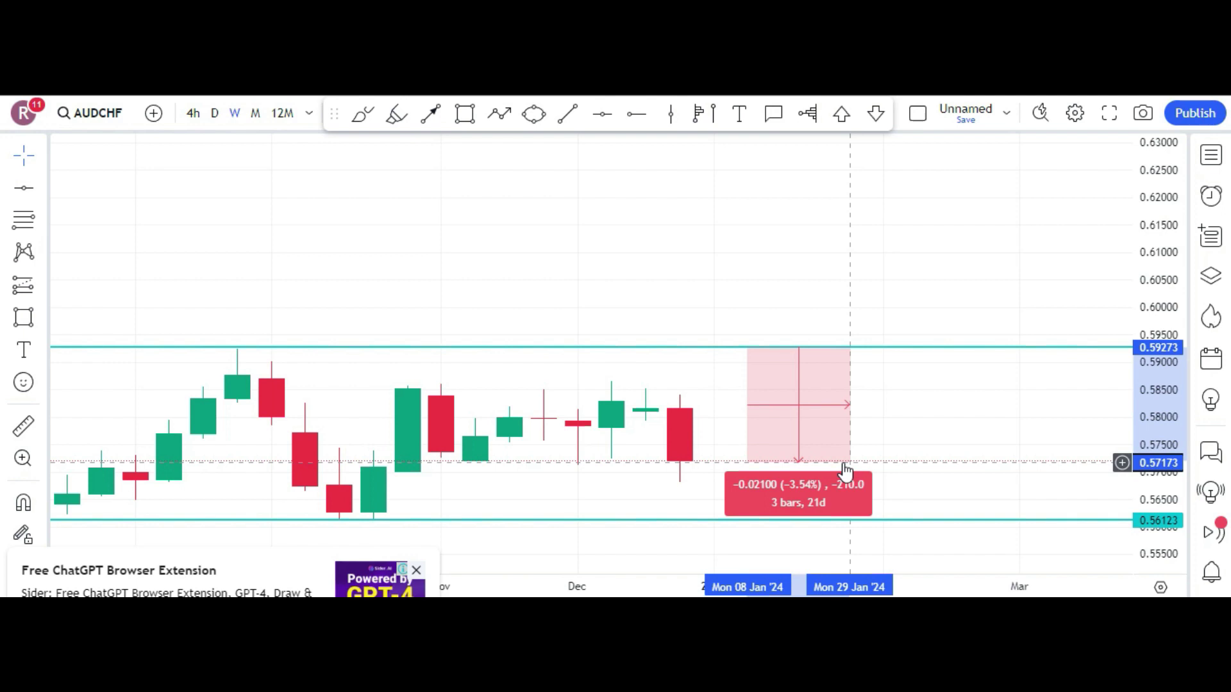
{"action": "left_click", "coordinate": [845, 471]}
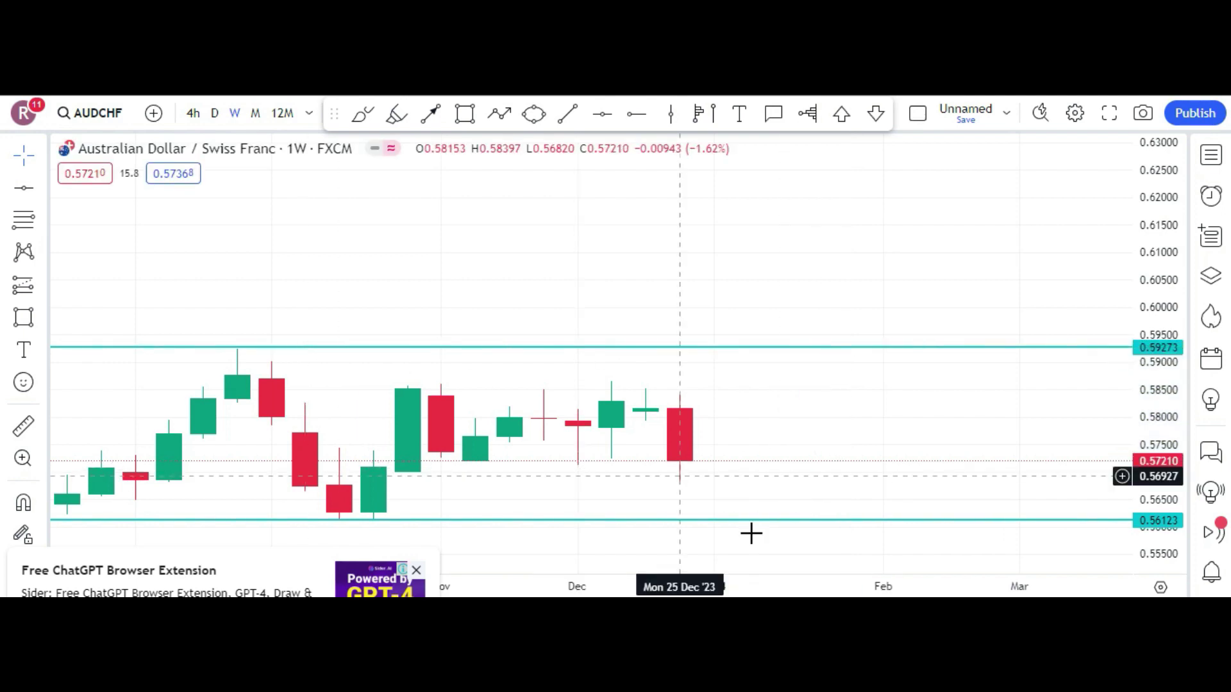
- Switch to the 4-hour timeframe and examine the December 2023 price action between the two cyan lines
{"action": "left_click", "coordinate": [203, 115]}
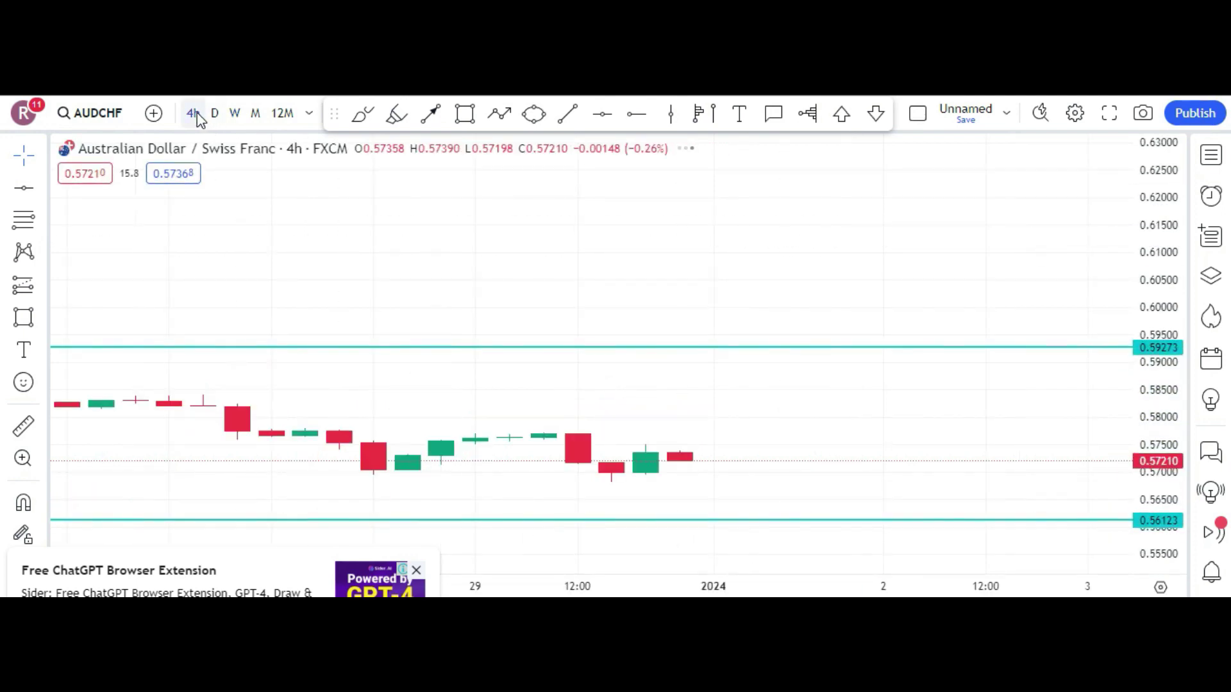
{"action": "scroll", "coordinate": [433, 327], "scroll_direction": "down", "scroll_amount": 5}
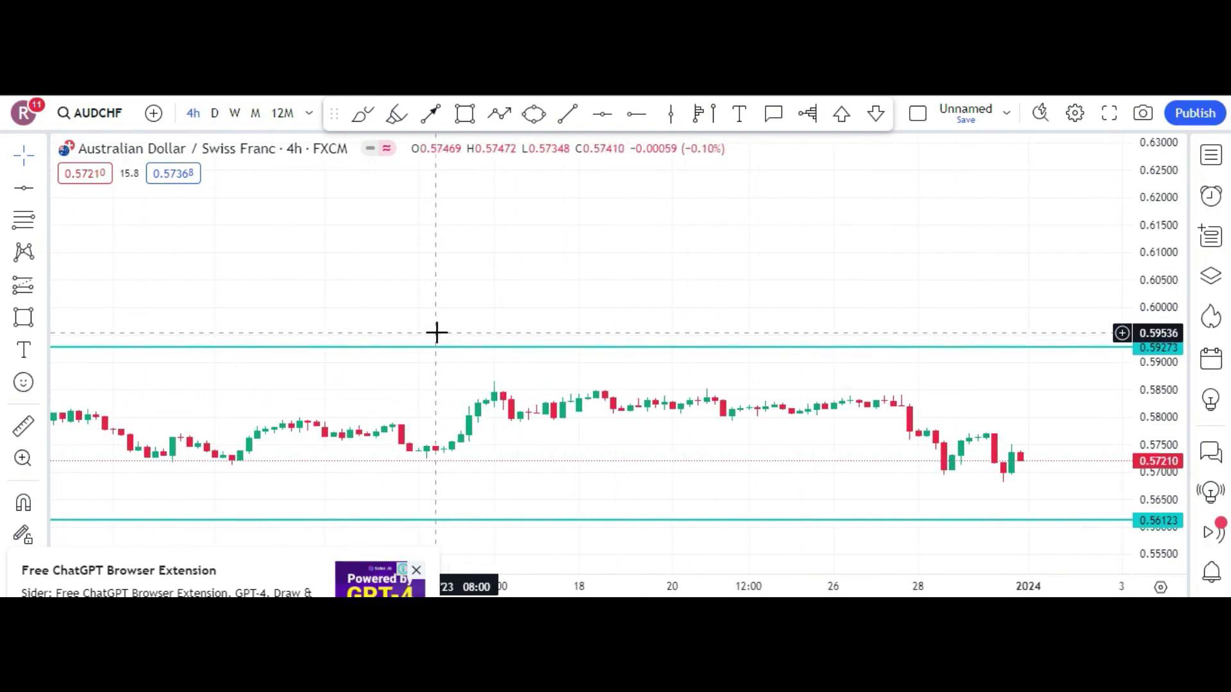
{"action": "scroll", "coordinate": [635, 415], "scroll_direction": "down", "scroll_amount": 3}
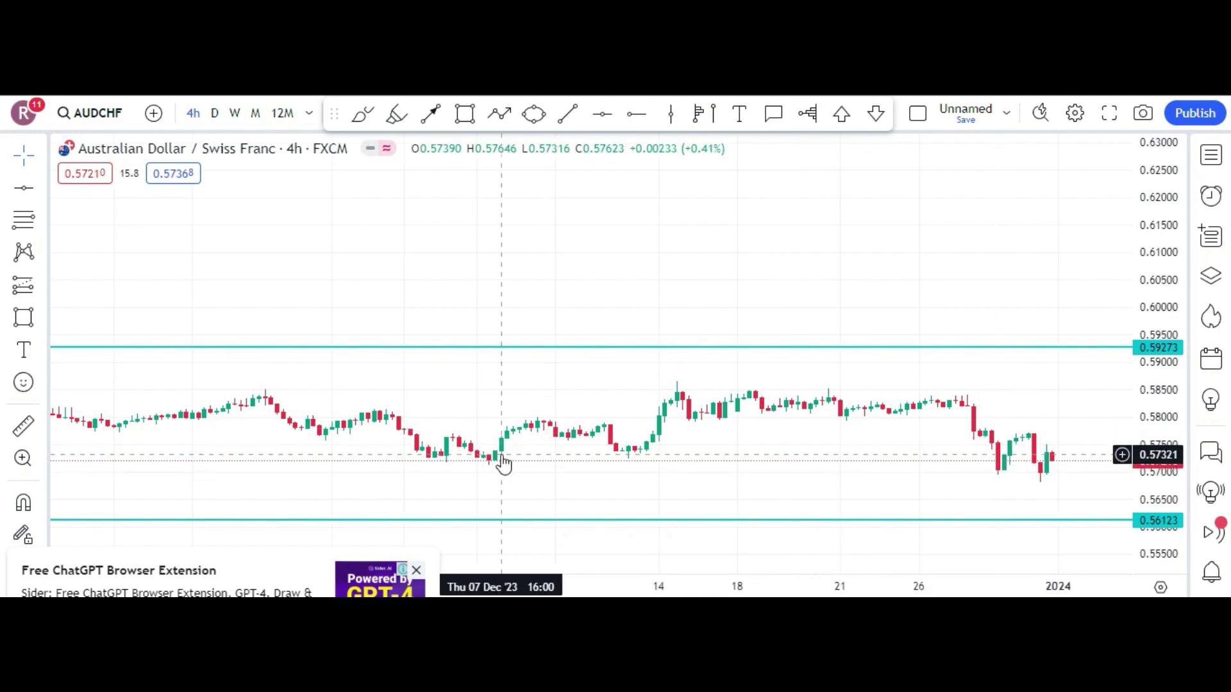
{"action": "scroll", "coordinate": [545, 461], "scroll_direction": "down", "scroll_amount": 1}
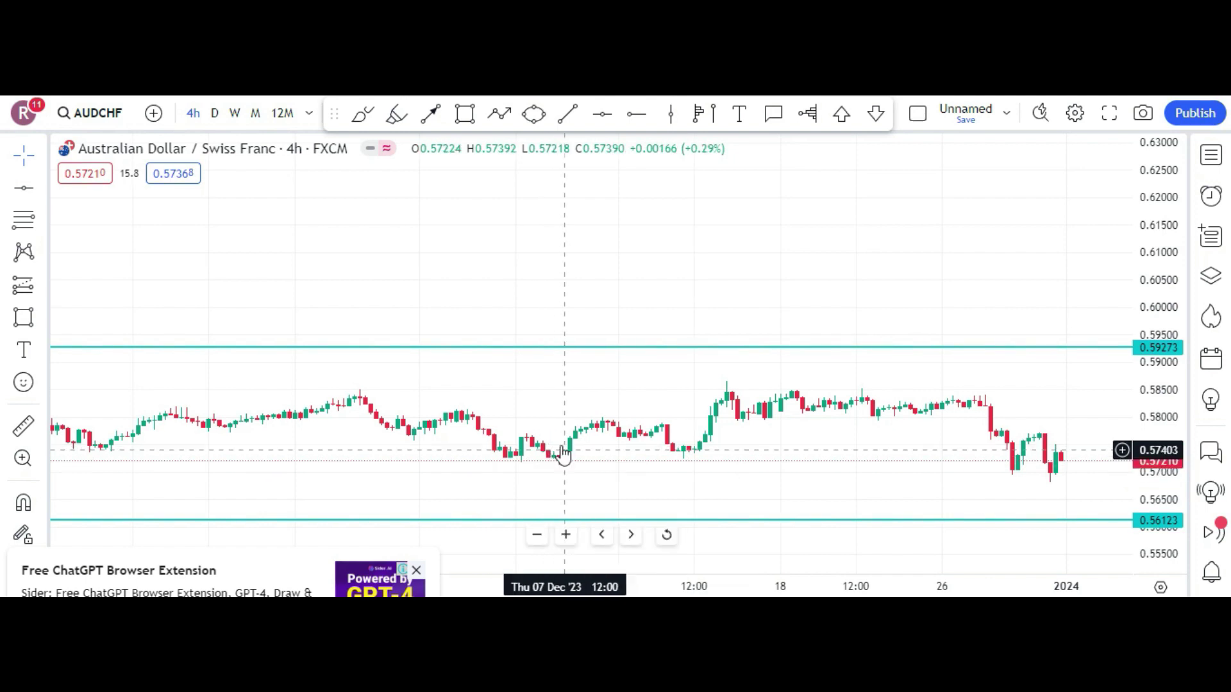
- Switch to the daily timeframe and enlarge the November to December 2023 candles
{"action": "left_click", "coordinate": [214, 114]}
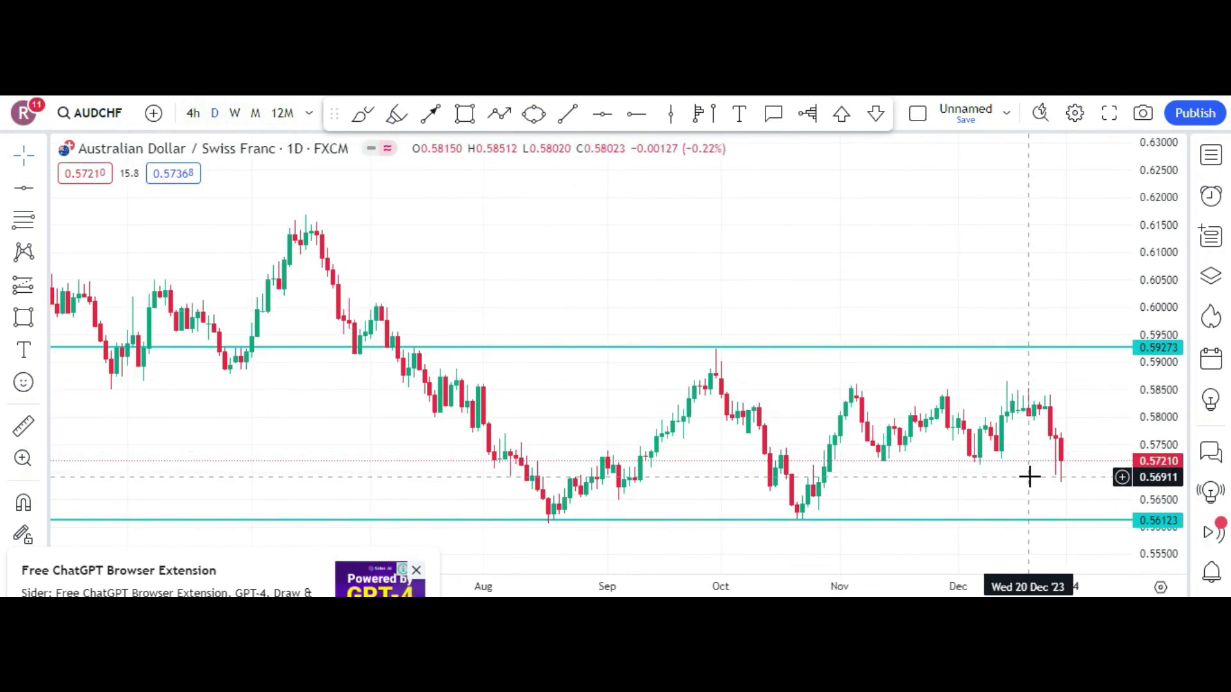
{"action": "scroll", "coordinate": [1022, 487], "scroll_direction": "up", "scroll_amount": 3}
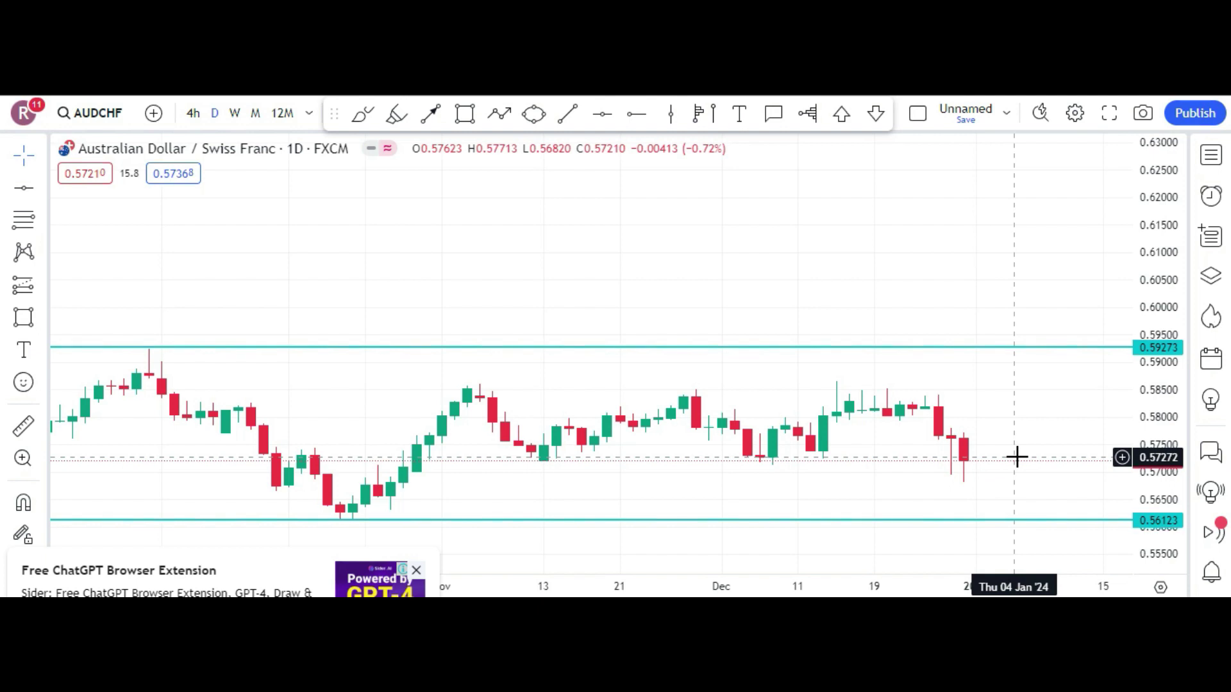
{"action": "left_click_drag", "start_coordinate": [1110, 462], "coordinate": [1102, 197]}
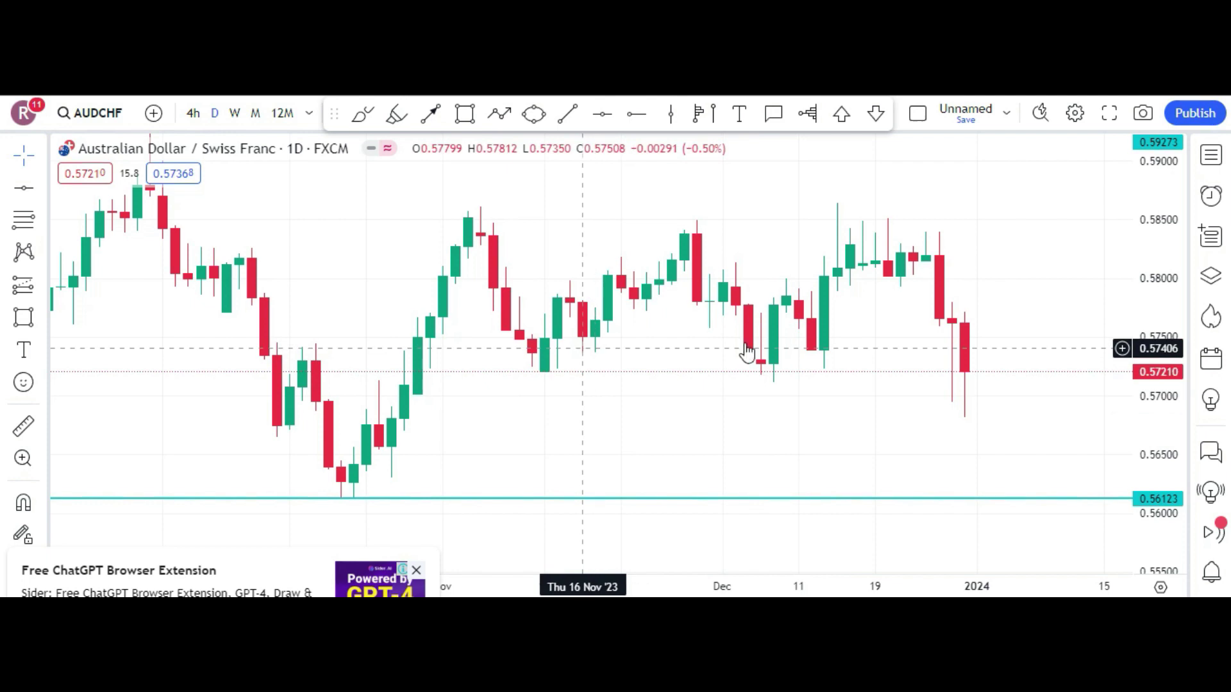
{"action": "left_click", "coordinate": [603, 116]}
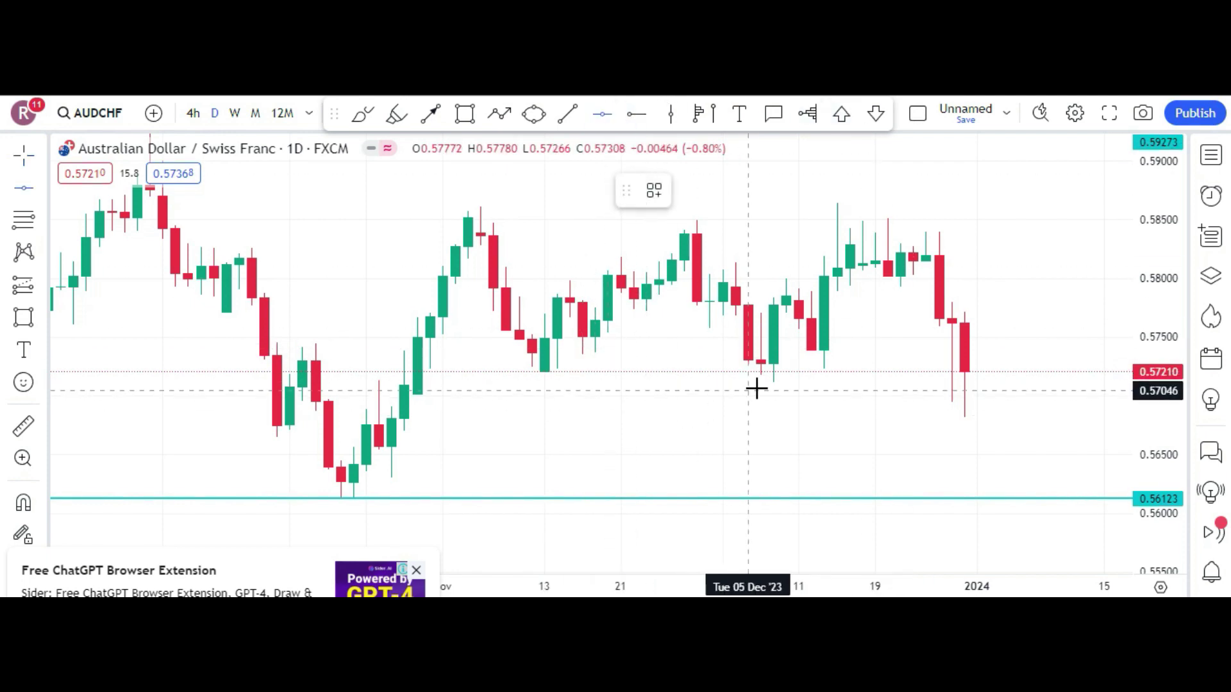
{"action": "left_click", "coordinate": [776, 380]}
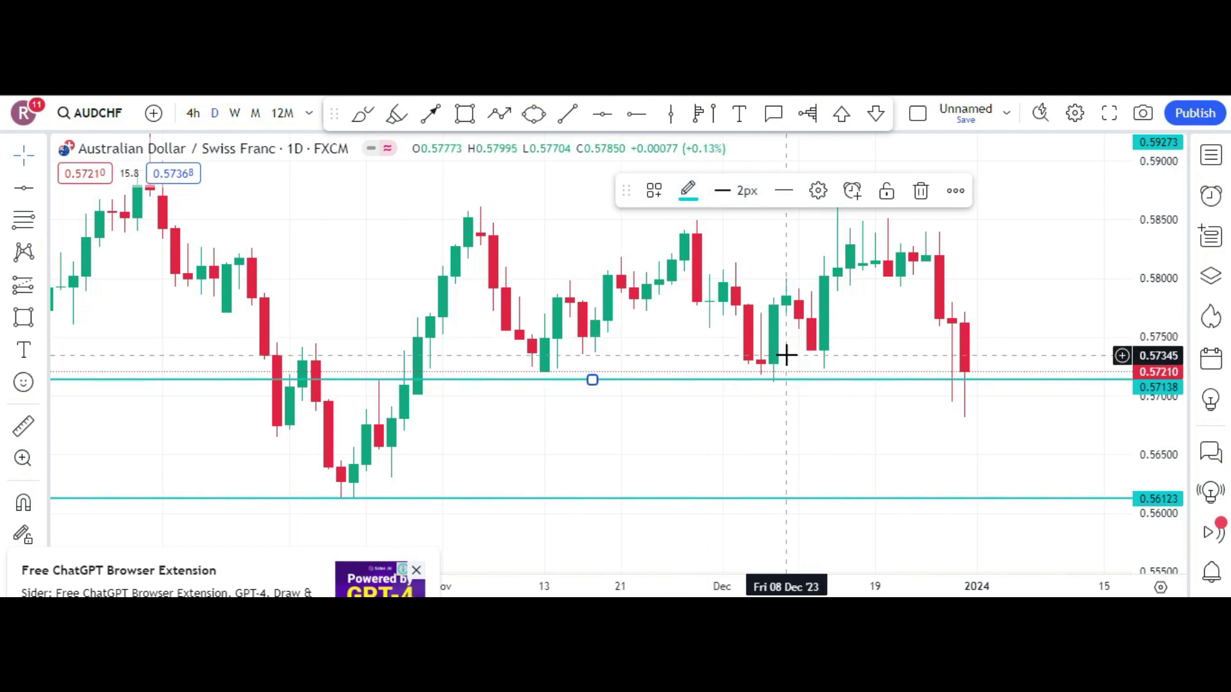
{"action": "key", "text": "Delete"}
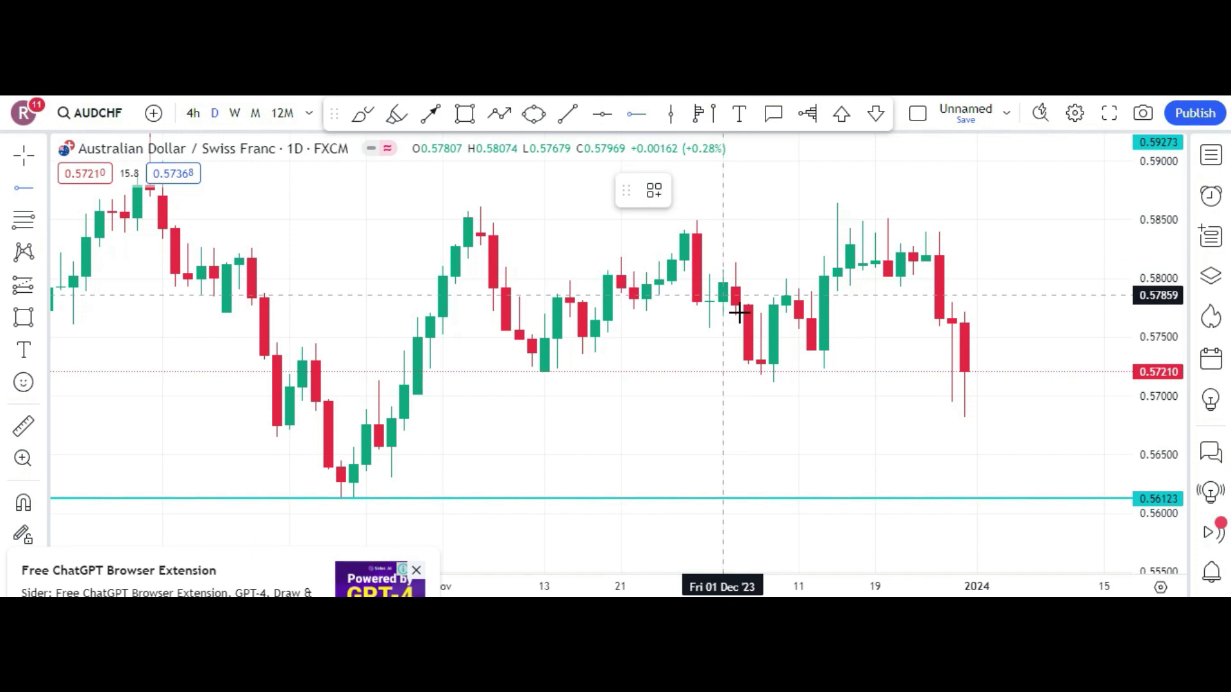
- Draw an orange horizontal ray at about 0.57123 starting from the 7 December 2023 low
{"action": "left_click", "coordinate": [769, 382]}
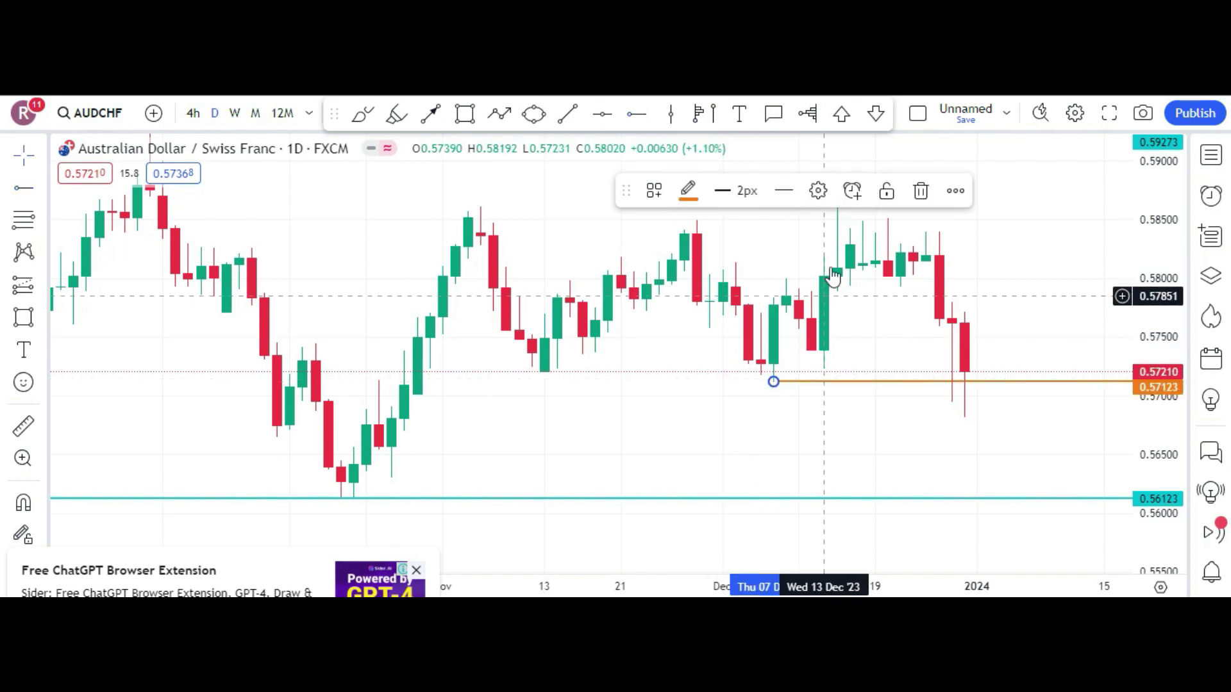
{"action": "left_click", "coordinate": [1020, 426]}
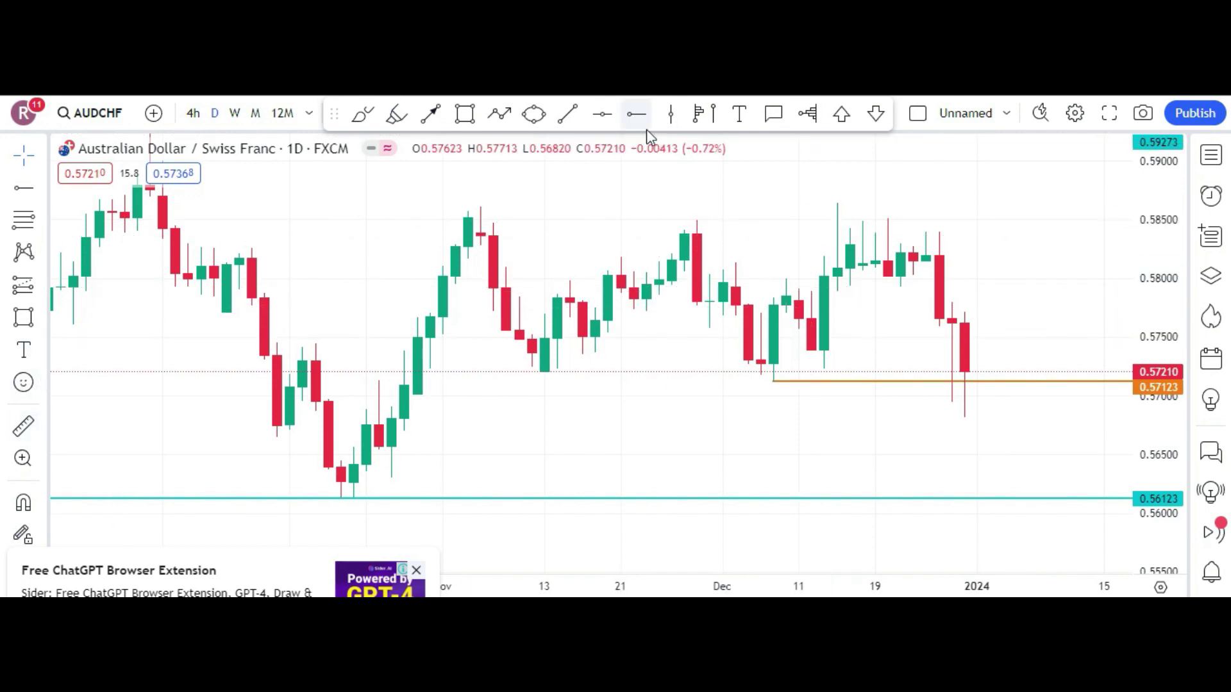
- Draw a bullish projection path from the orange support ray, rising, retesting the ray, and climbing to about 0.5867 in January 2024
{"action": "left_click", "coordinate": [500, 116]}
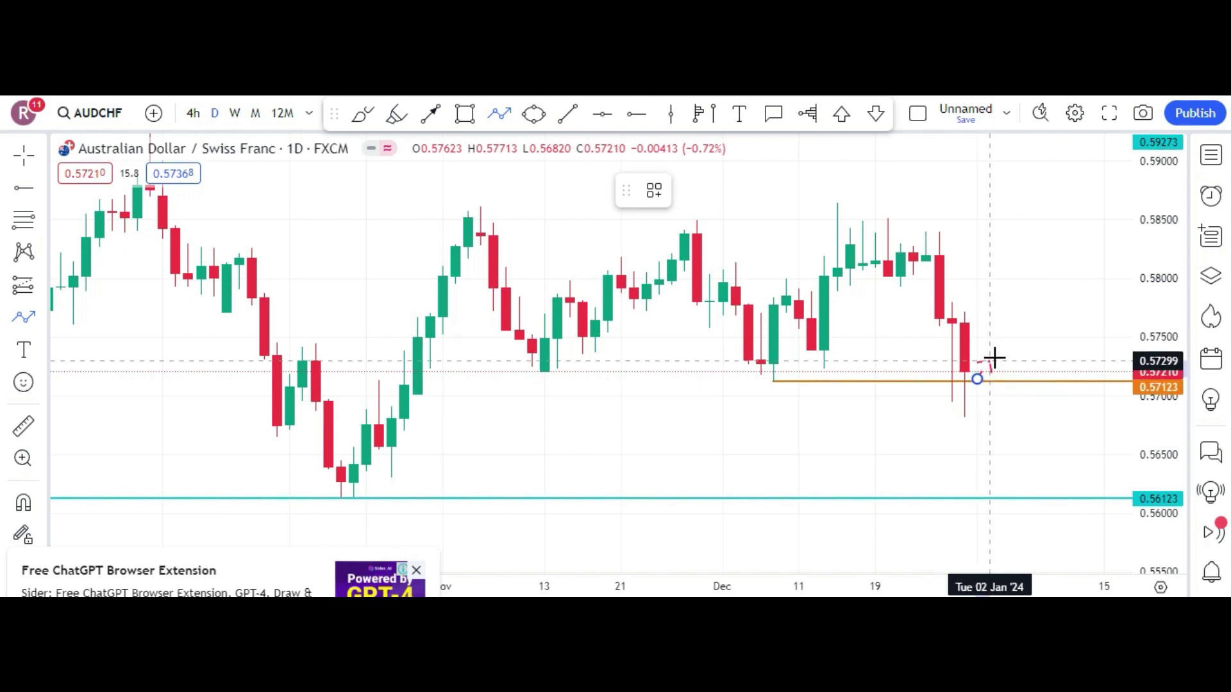
{"action": "left_click", "coordinate": [989, 339]}
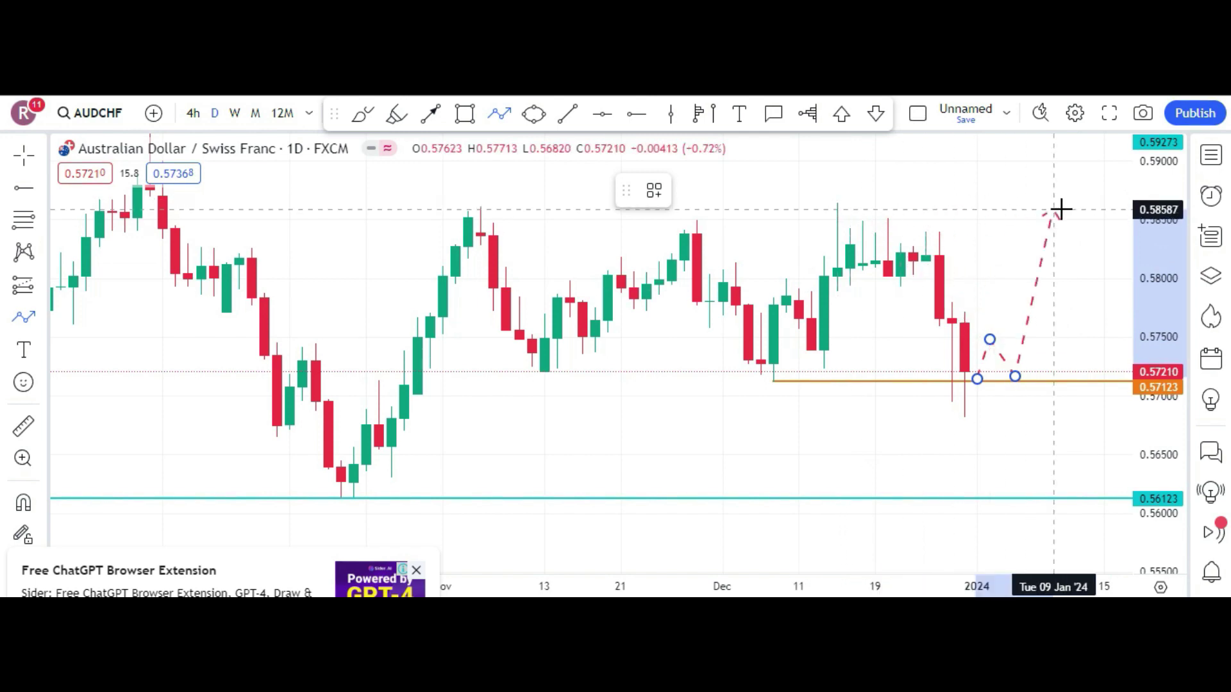
{"action": "left_click", "coordinate": [1079, 202]}
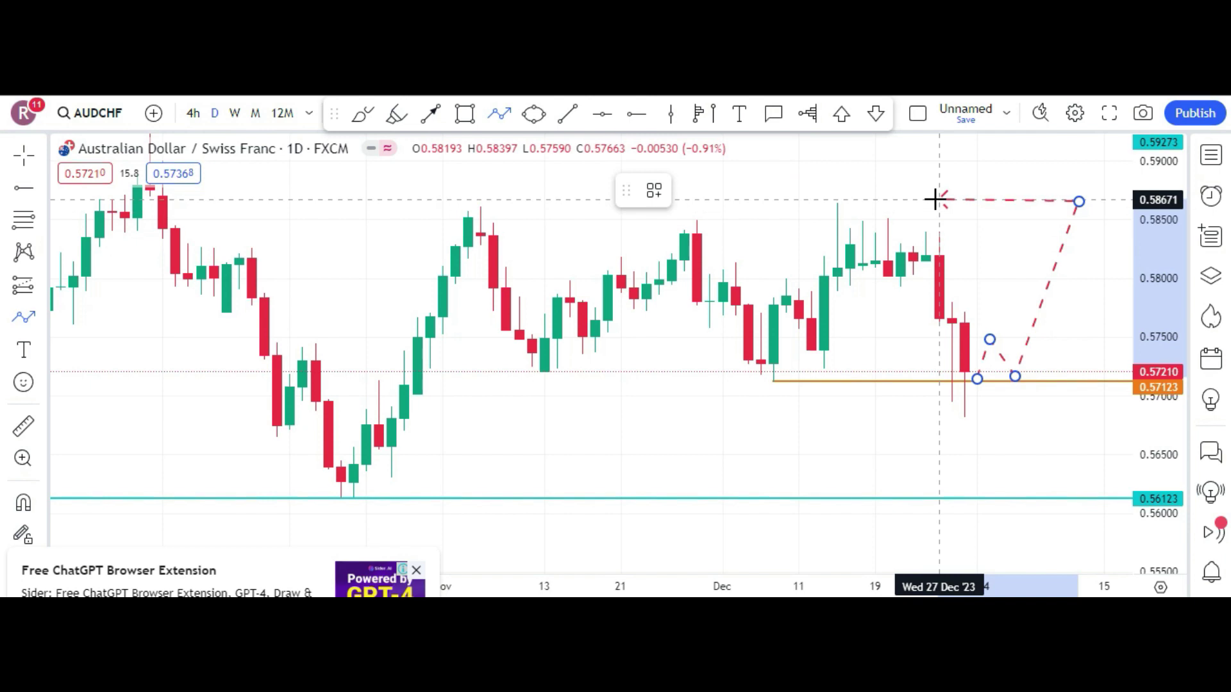
{"action": "key", "text": "Escape"}
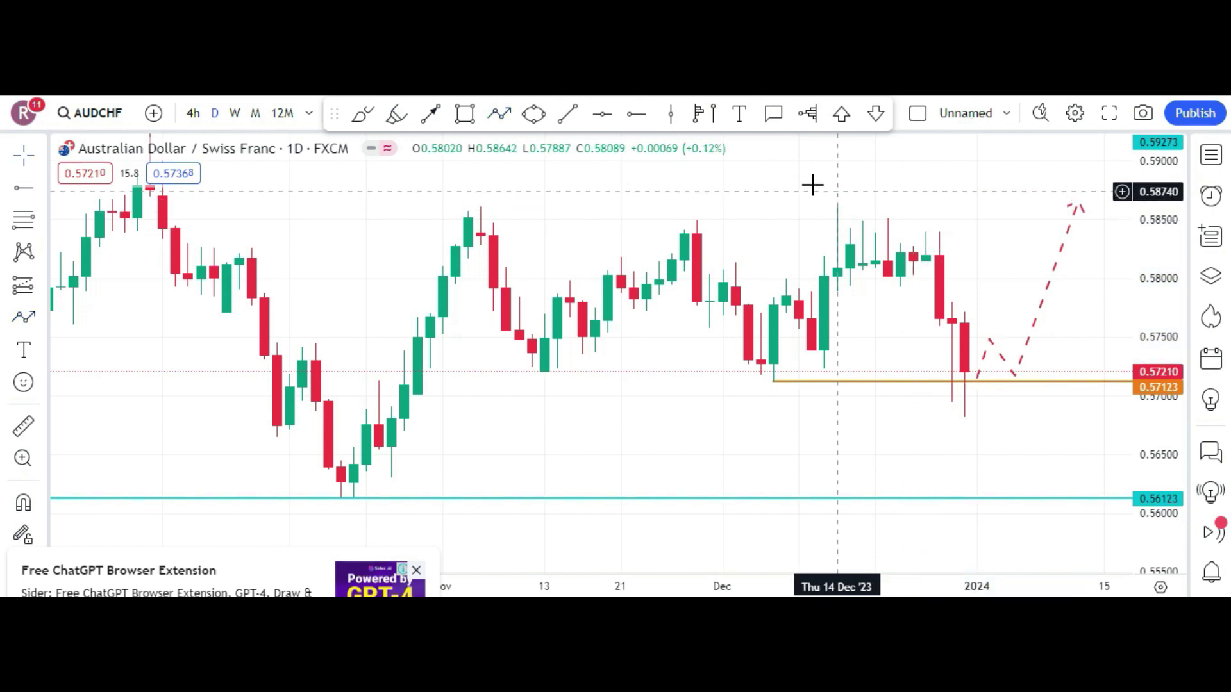
- Restyle the bullish projection path as a solid green line
{"action": "left_click", "coordinate": [1013, 374]}
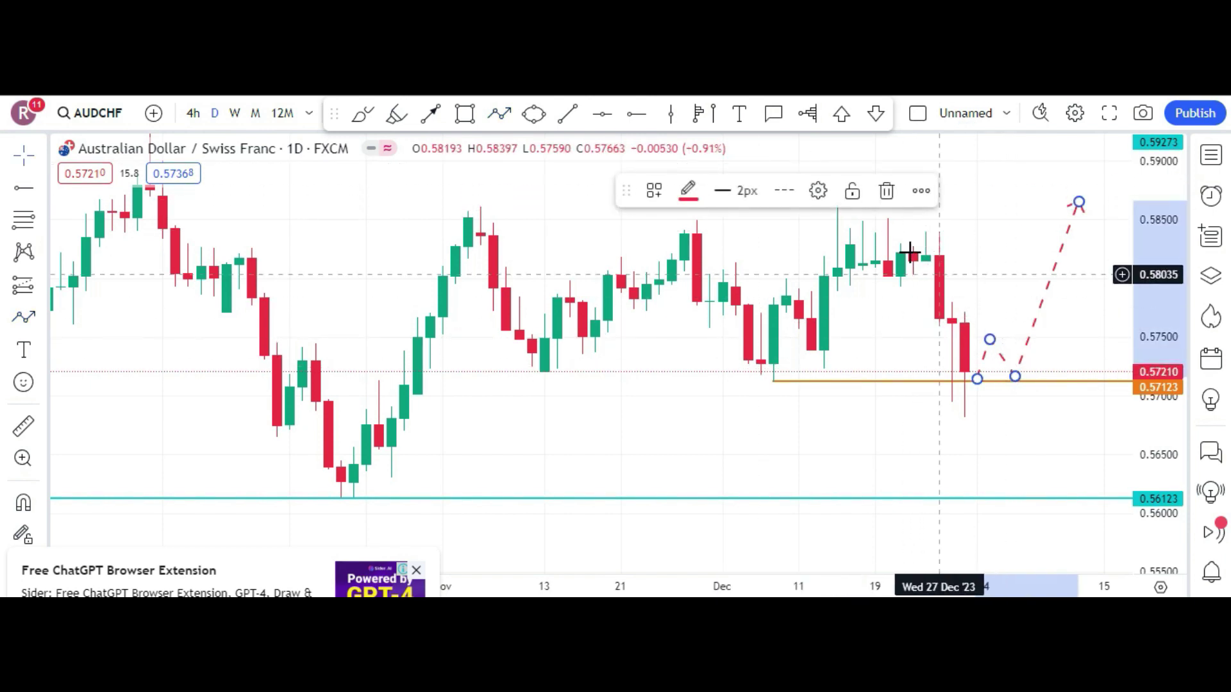
{"action": "left_click", "coordinate": [784, 193]}
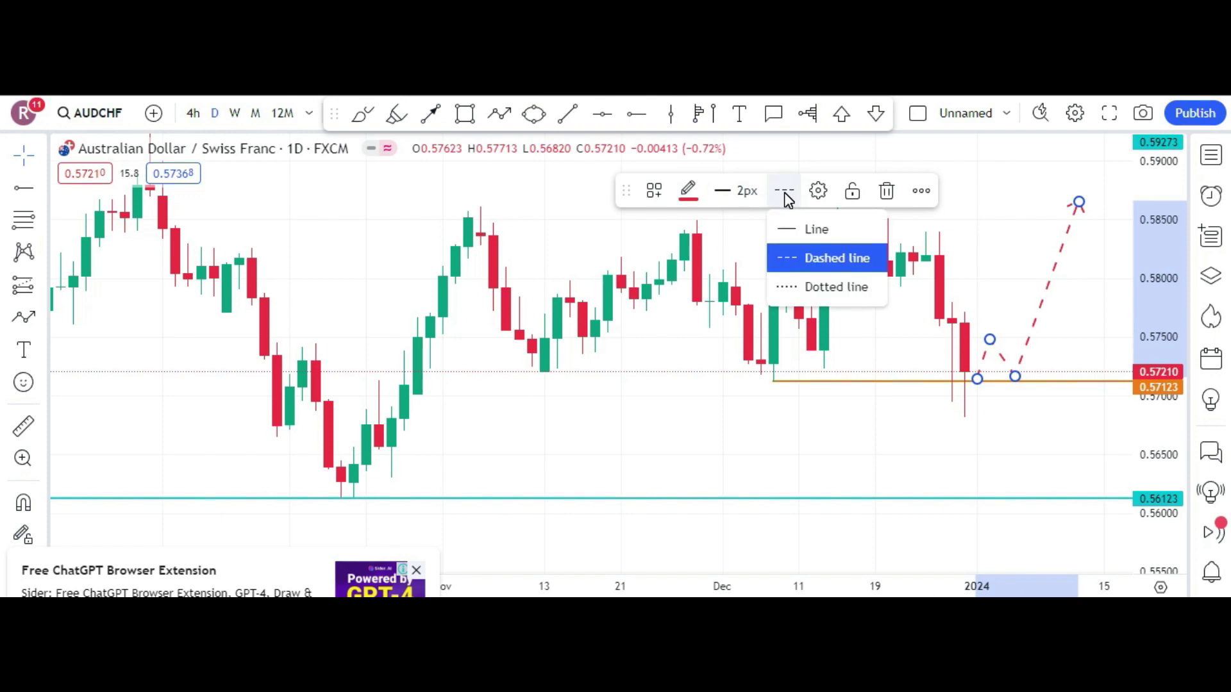
{"action": "left_click", "coordinate": [806, 229]}
{"action": "left_click", "coordinate": [688, 191]}
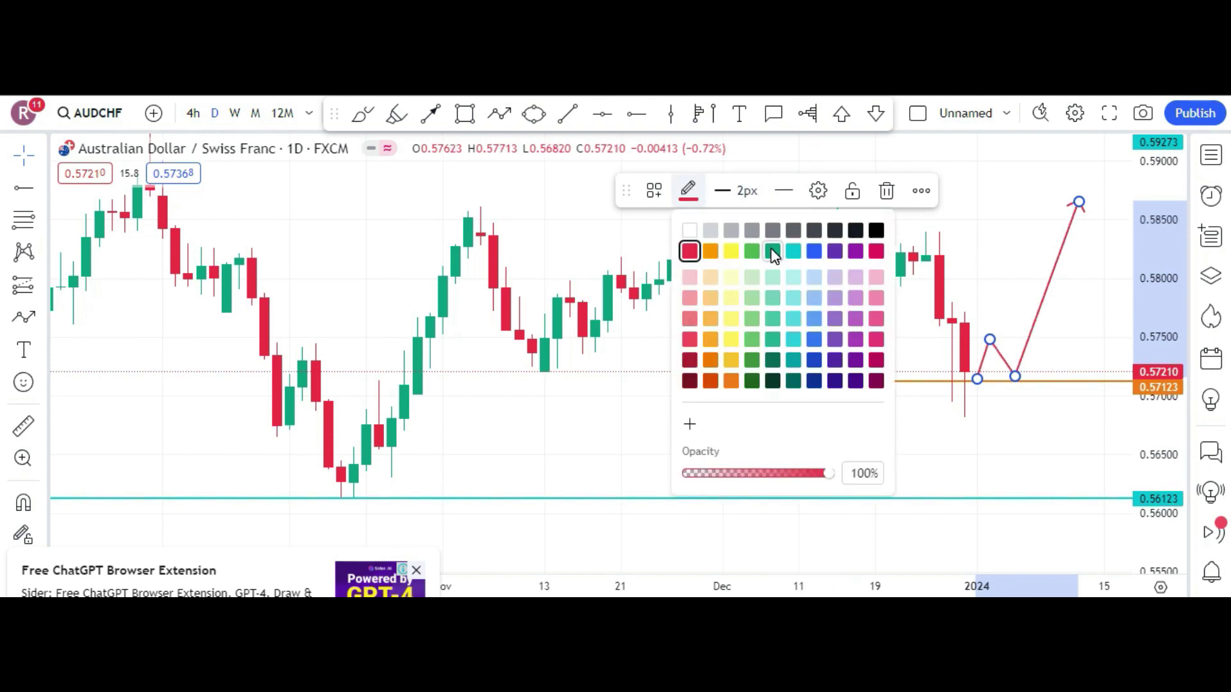
{"action": "left_click", "coordinate": [771, 248]}
{"action": "left_click", "coordinate": [1005, 441]}
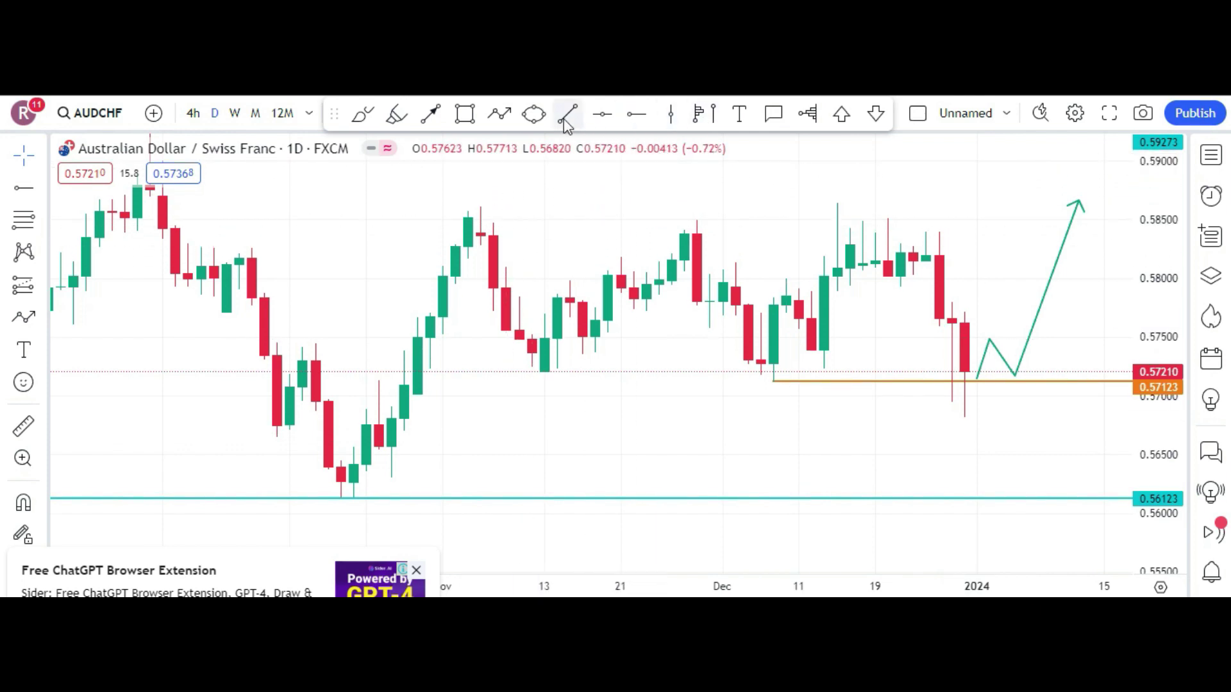
- Draw a bearish zigzag projection path from the latest candle through the orange ray down to about 0.5618, near the lower cyan support
{"action": "left_click", "coordinate": [499, 118]}
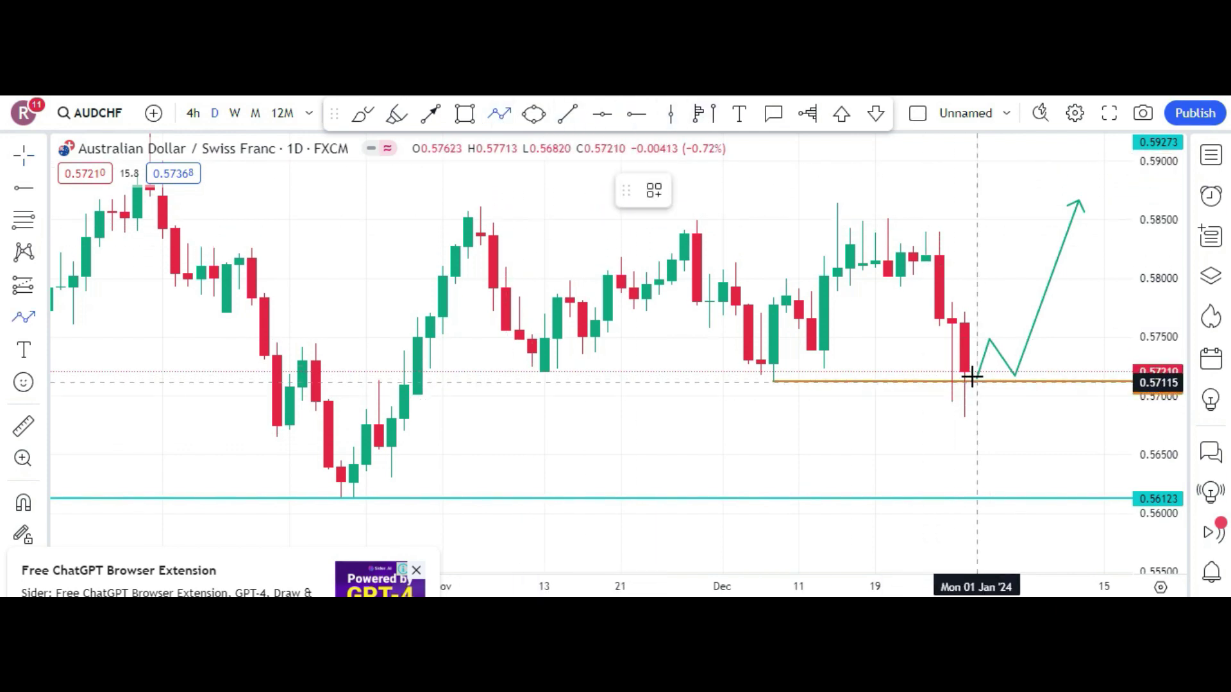
{"action": "left_click", "coordinate": [966, 375]}
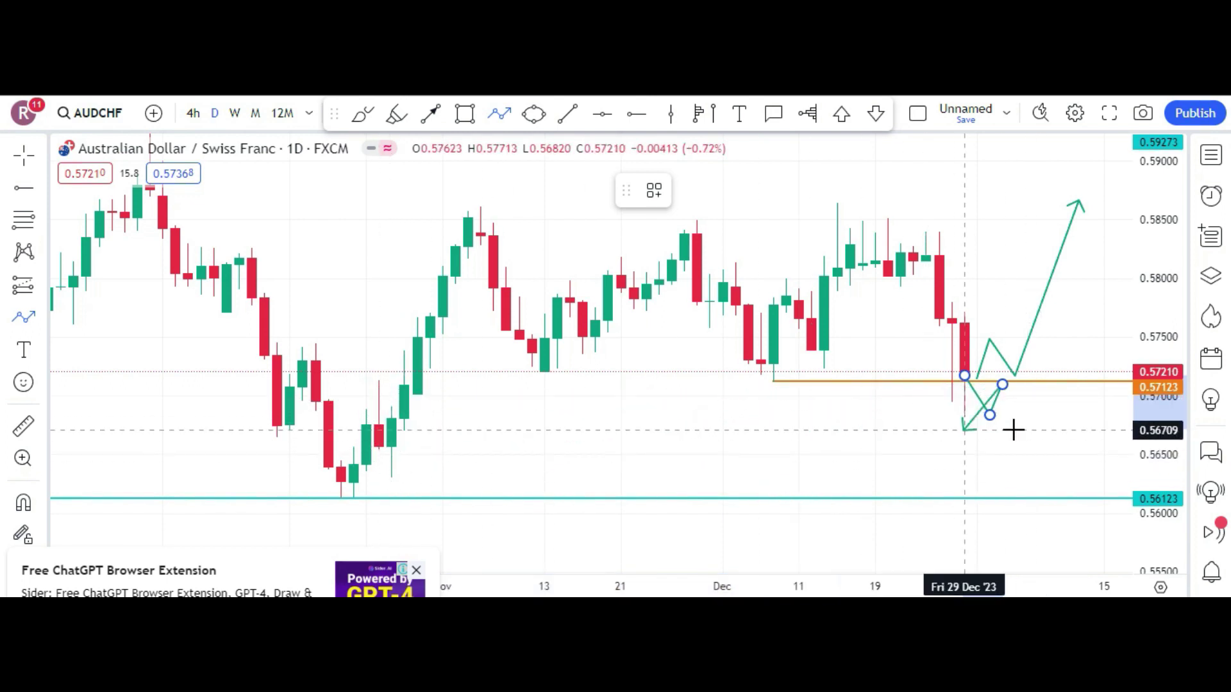
{"action": "left_click", "coordinate": [1046, 439]}
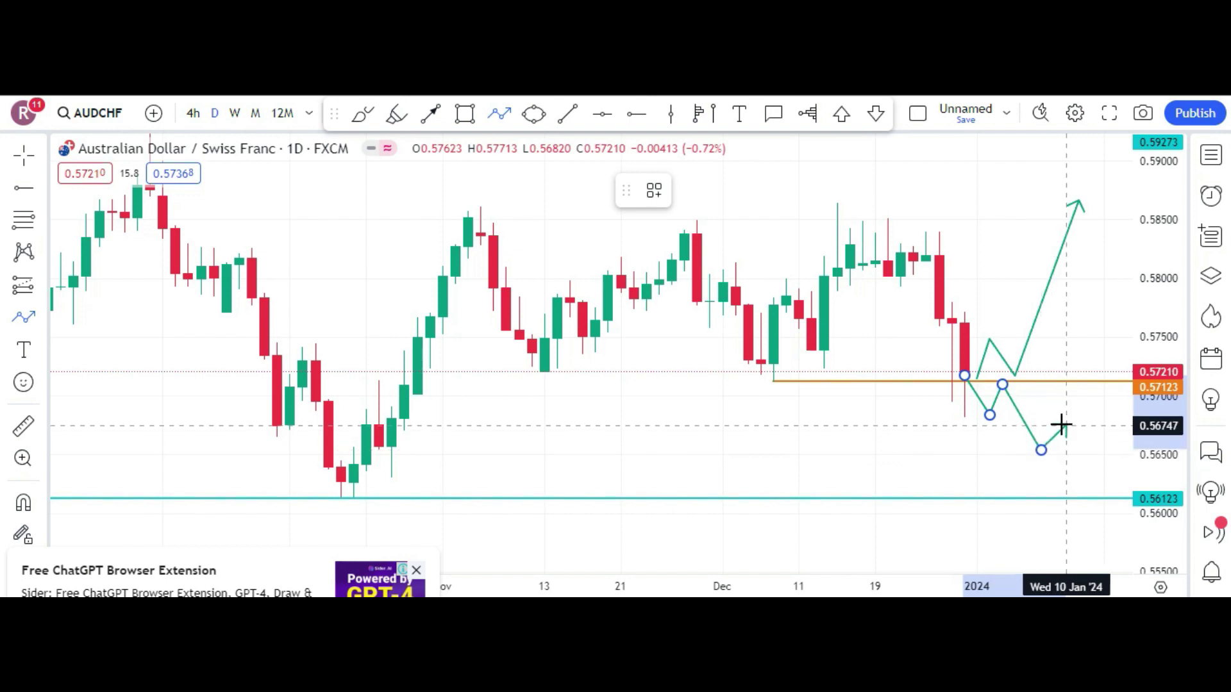
{"action": "left_click", "coordinate": [1065, 425]}
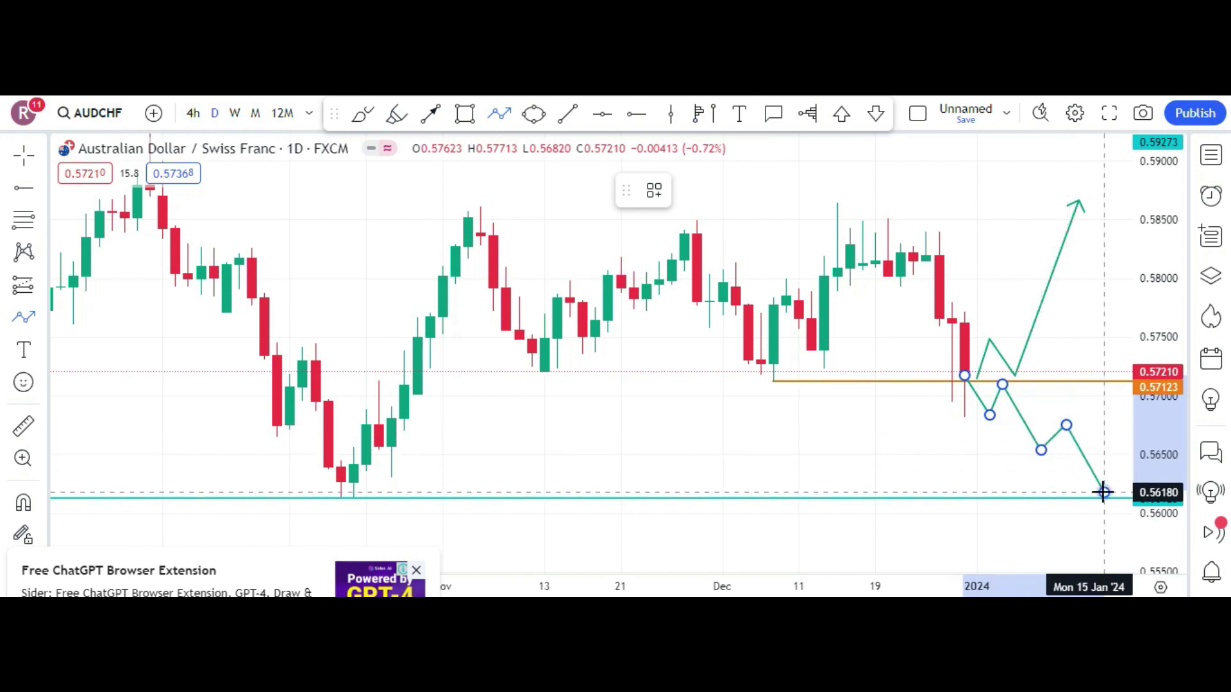
{"action": "double_click", "coordinate": [1103, 492]}
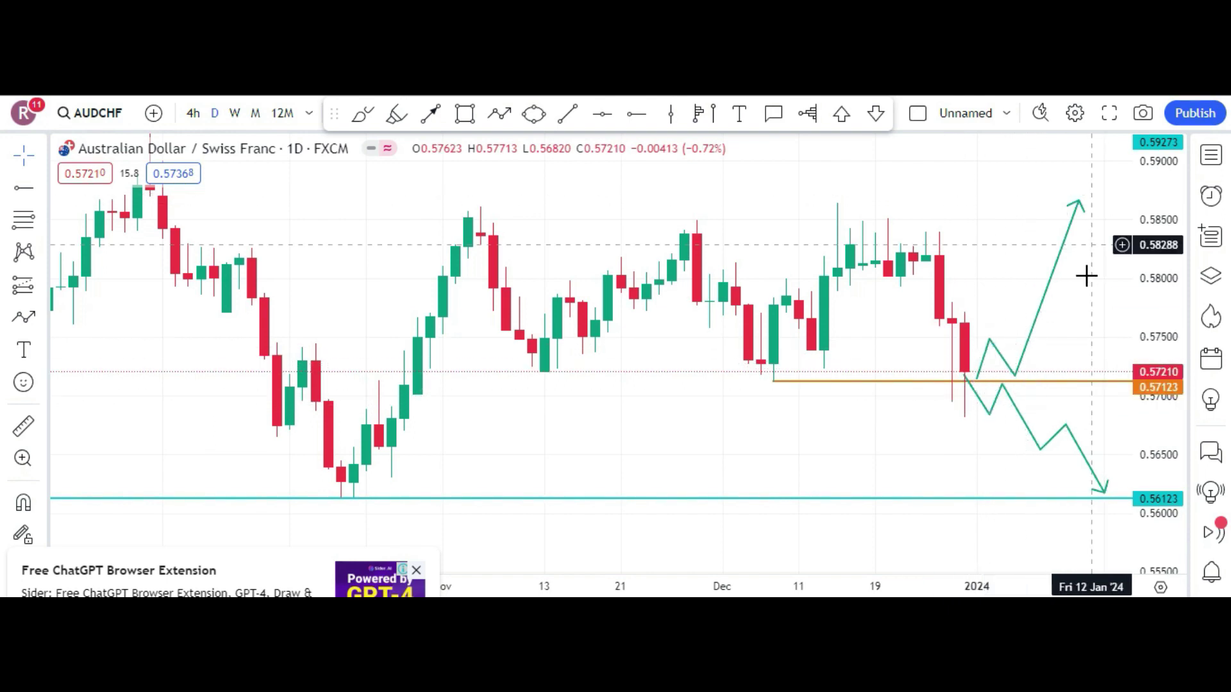
- Draw an orange horizontal ray at about 0.58610 starting from the 6 November 2023 high
{"action": "left_click", "coordinate": [1046, 452]}
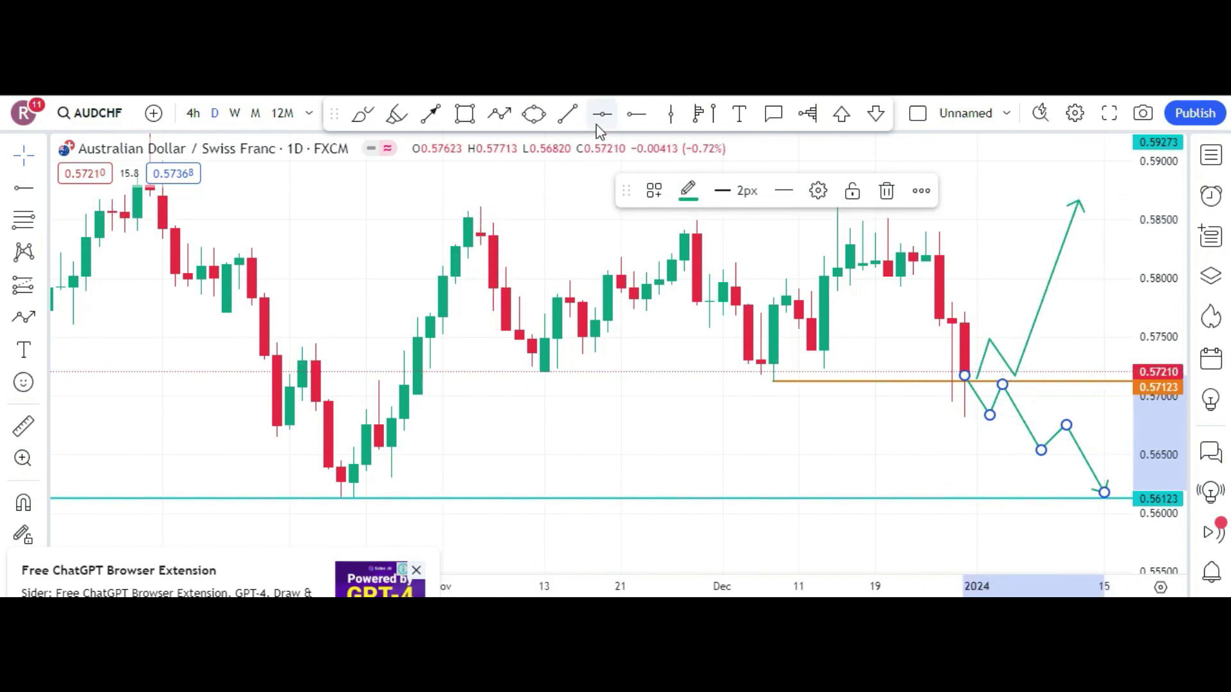
{"action": "left_click", "coordinate": [631, 118]}
{"action": "left_click", "coordinate": [480, 207]}
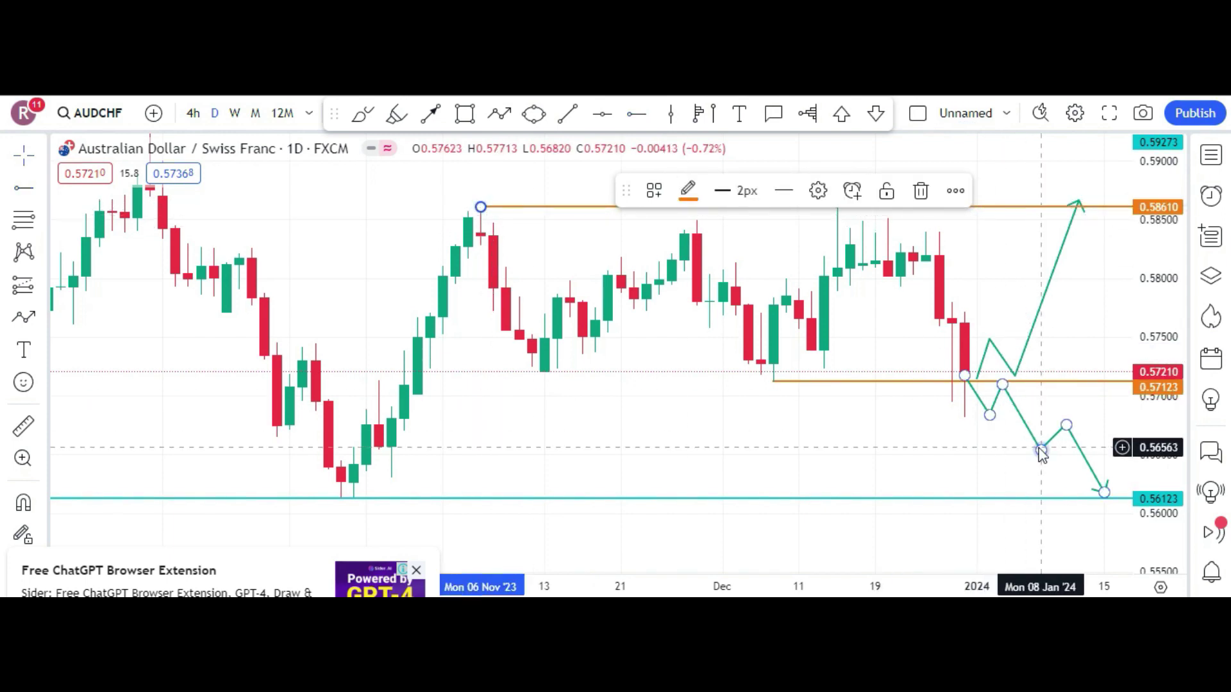
- Move the upper orange ray to start at the 14 December 2023 high, at about 0.58656
{"action": "left_click_drag", "start_coordinate": [760, 269], "coordinate": [674, 321]}
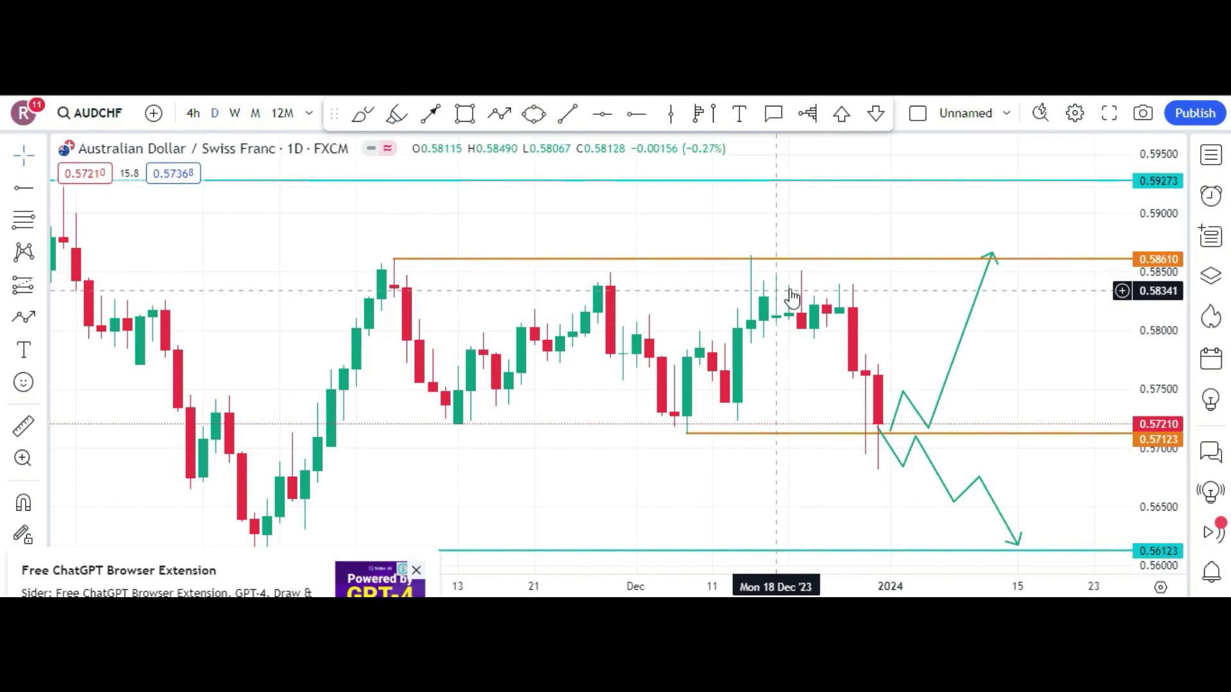
{"action": "left_click_drag", "start_coordinate": [399, 255], "coordinate": [783, 256]}
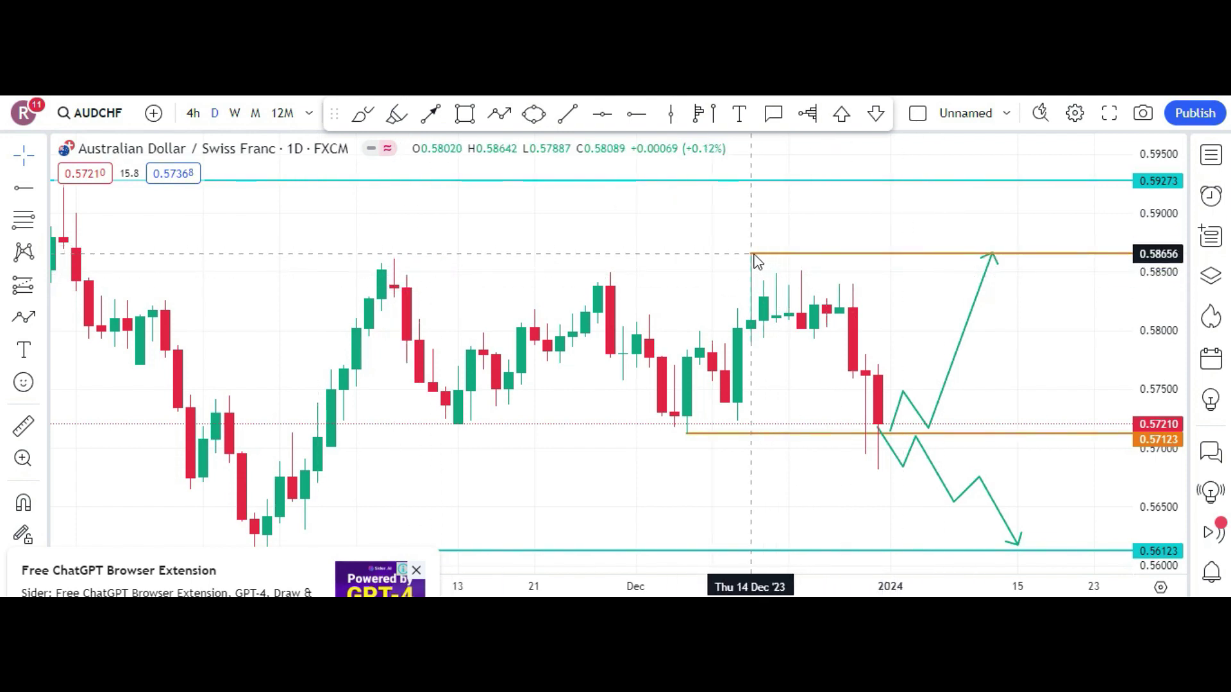
{"action": "left_click", "coordinate": [754, 255]}
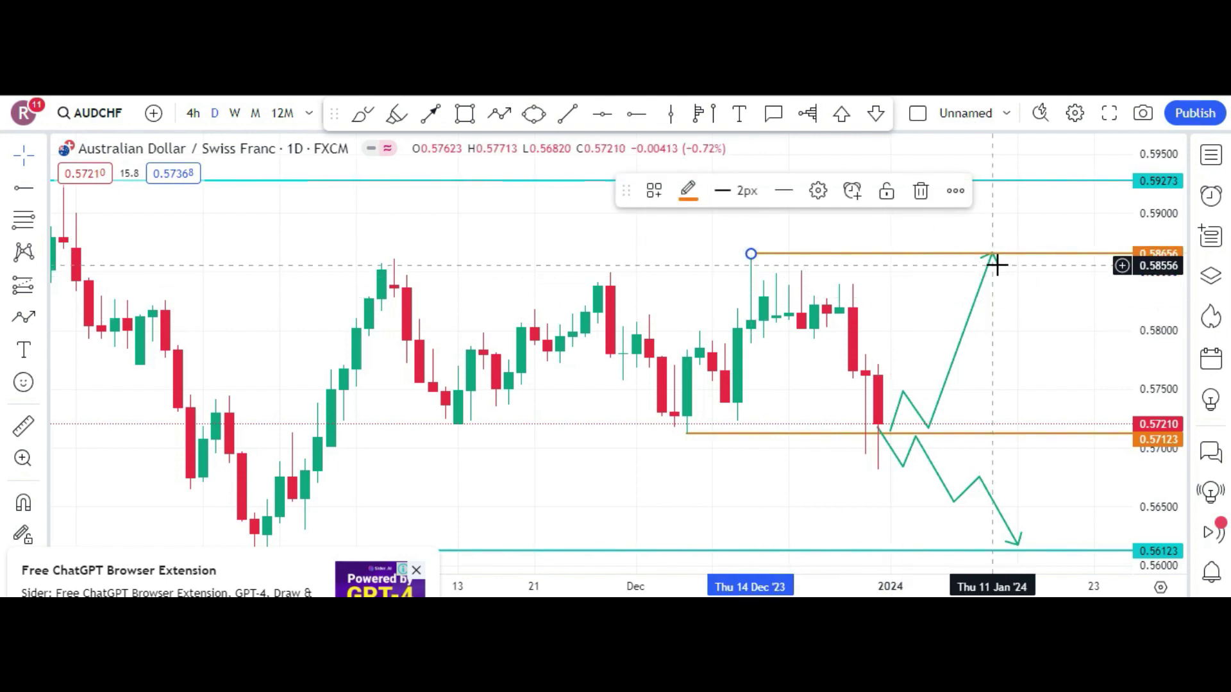
{"action": "left_click", "coordinate": [1049, 476]}
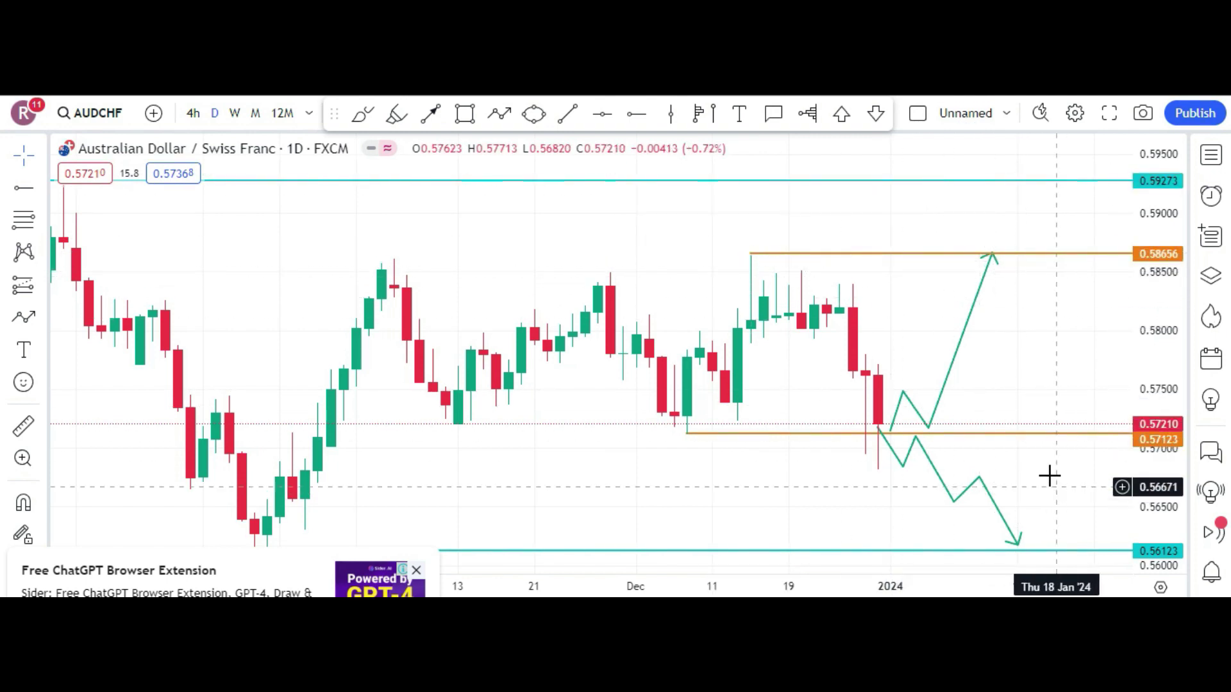
- Restyle the bearish projection path as a red dashed line
{"action": "left_click_drag", "start_coordinate": [1050, 475], "coordinate": [924, 421]}
{"action": "left_click", "coordinate": [921, 426]}
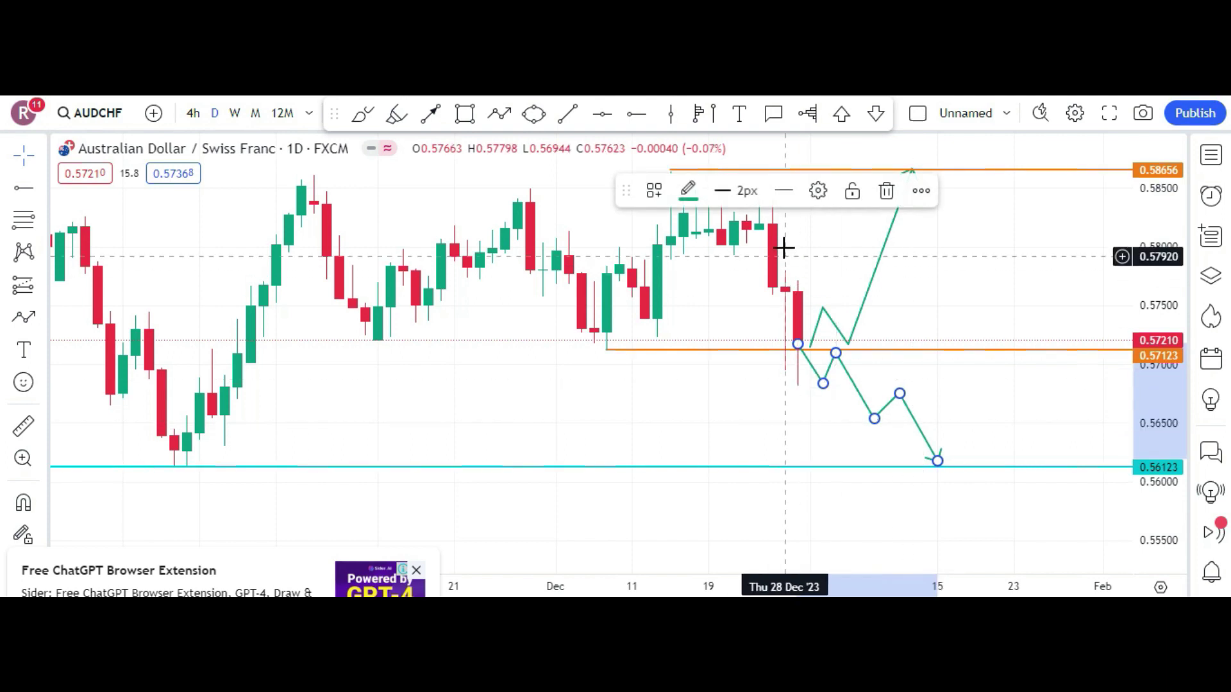
{"action": "left_click", "coordinate": [723, 193]}
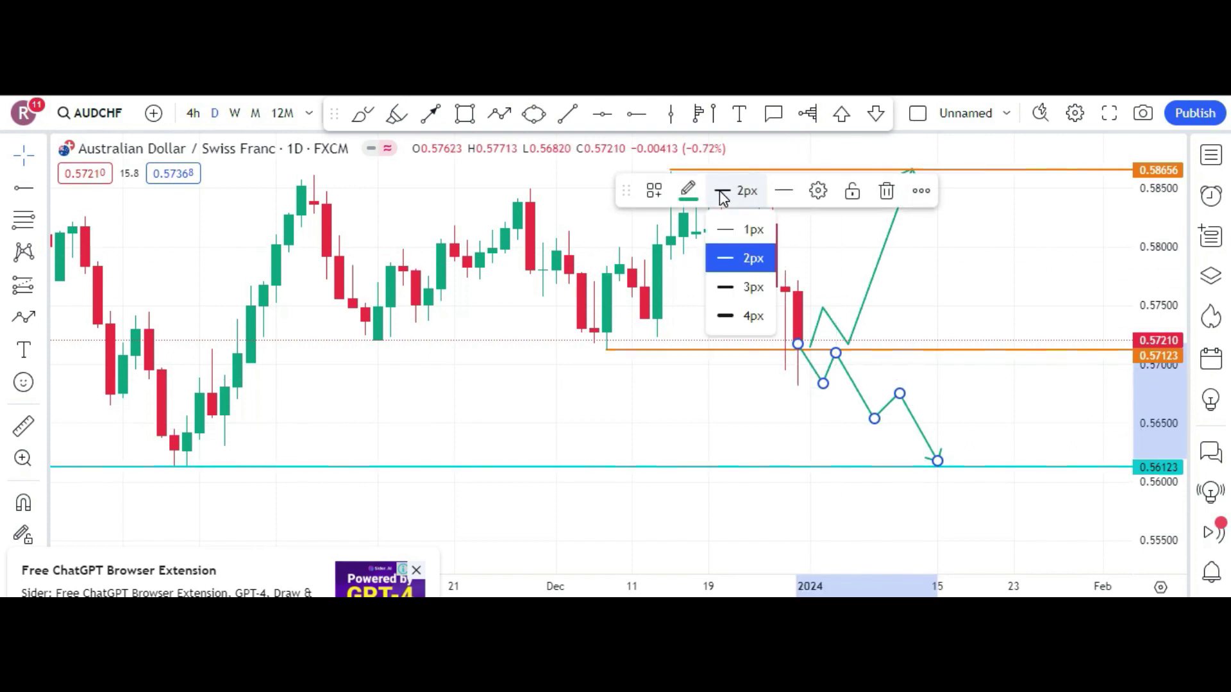
{"action": "left_click", "coordinate": [793, 193]}
{"action": "left_click", "coordinate": [816, 258]}
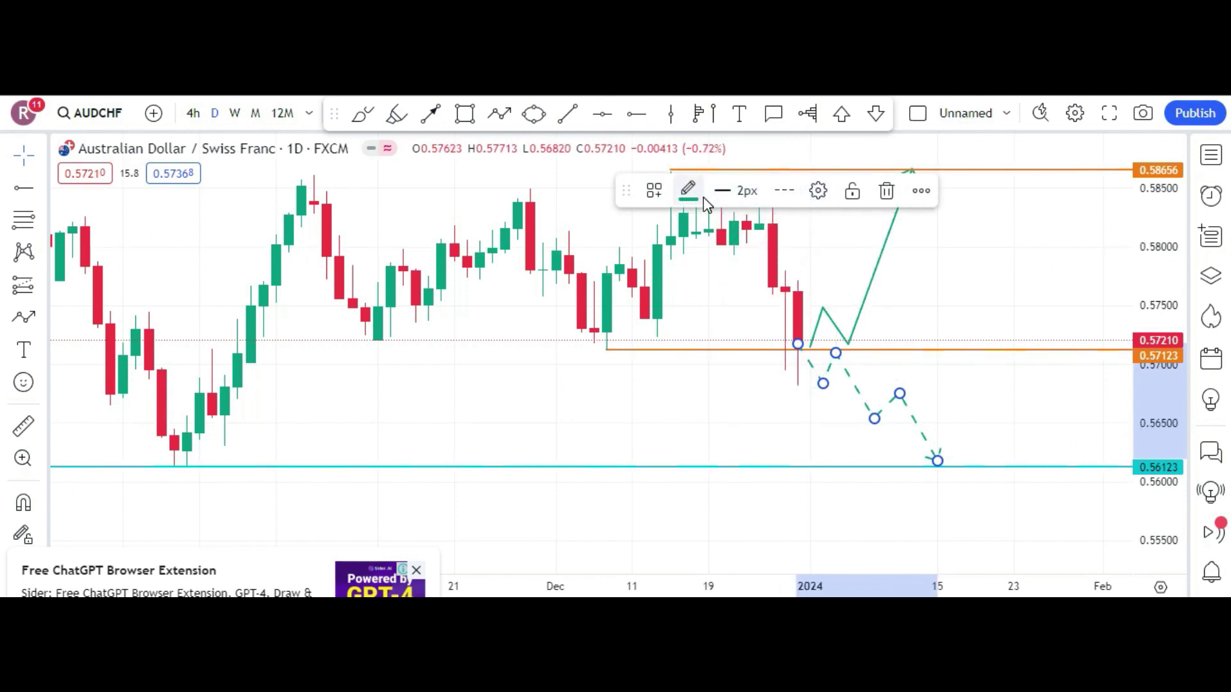
{"action": "left_click", "coordinate": [688, 191]}
{"action": "left_click", "coordinate": [699, 254]}
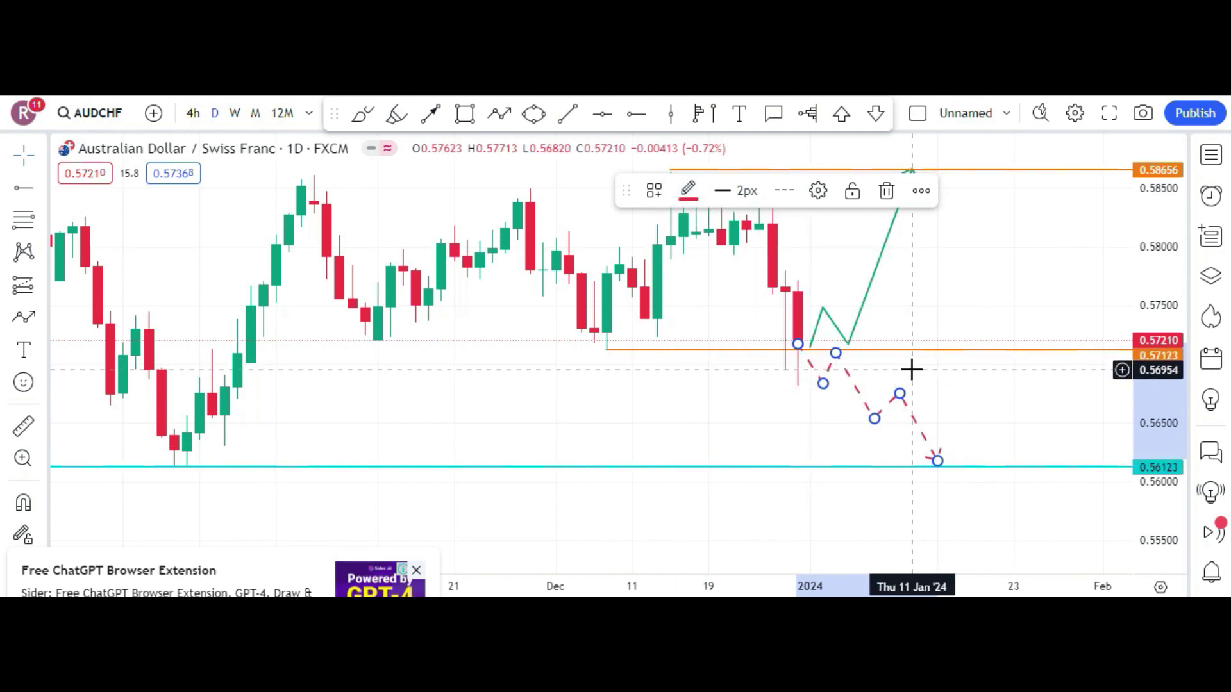
- Review the daily projections, then examine the yearly and monthly timeframes around the 2024 range box and support and resistance lines
{"action": "left_click_drag", "start_coordinate": [781, 441], "coordinate": [639, 441]}
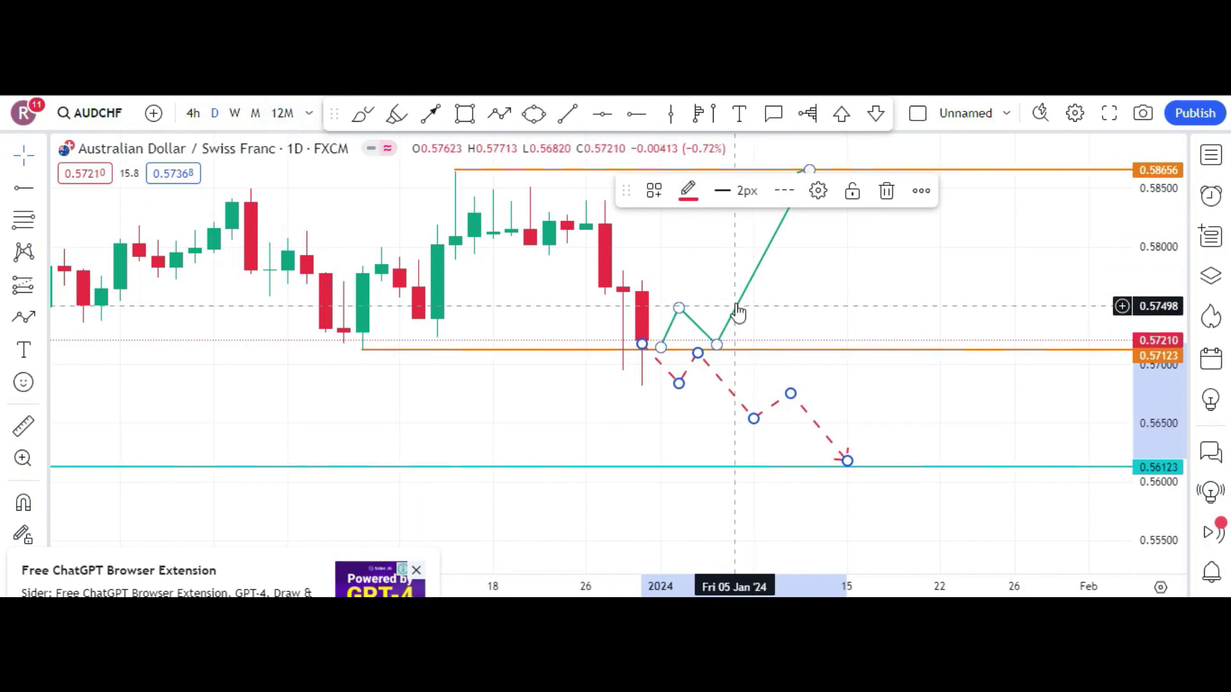
{"action": "left_click", "coordinate": [281, 113]}
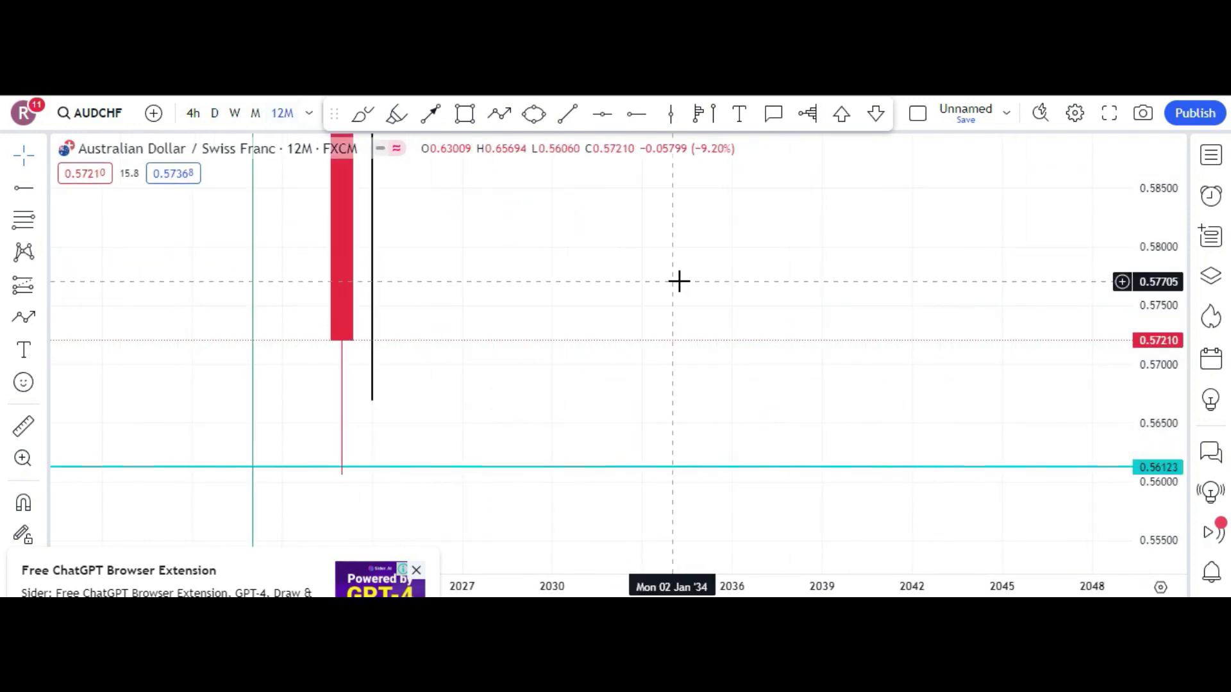
{"action": "left_click_drag", "start_coordinate": [678, 280], "coordinate": [909, 417]}
{"action": "left_click", "coordinate": [256, 115]}
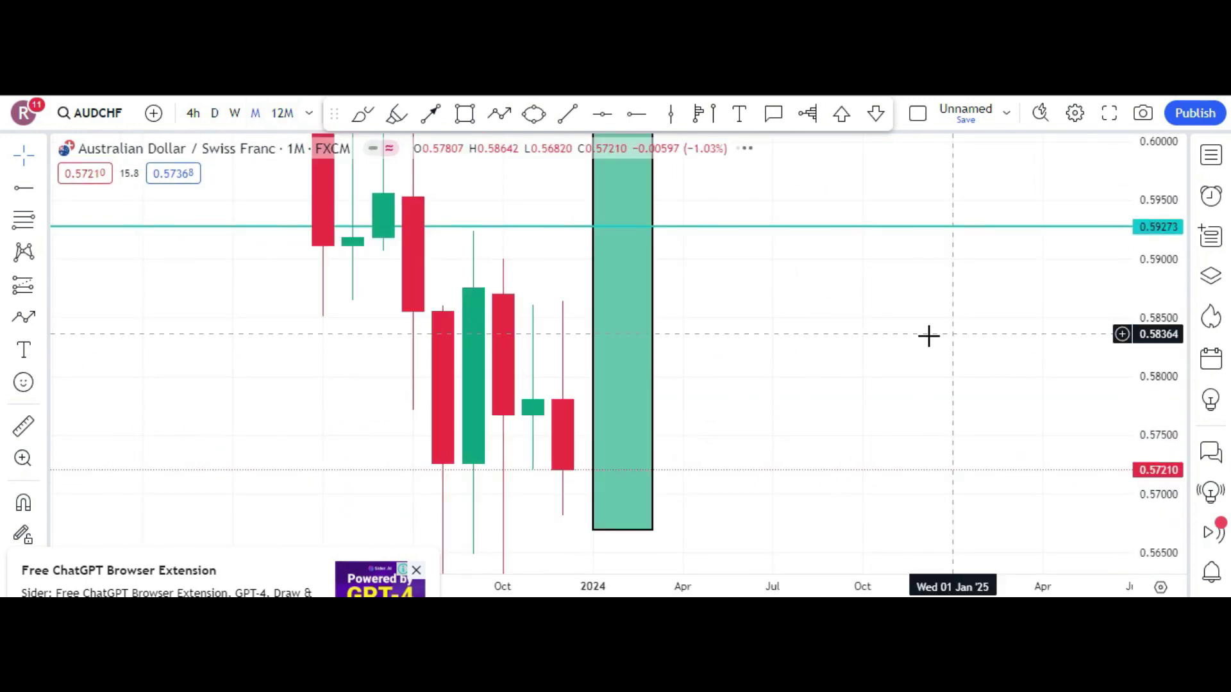
{"action": "left_click_drag", "start_coordinate": [1165, 260], "coordinate": [632, 459]}
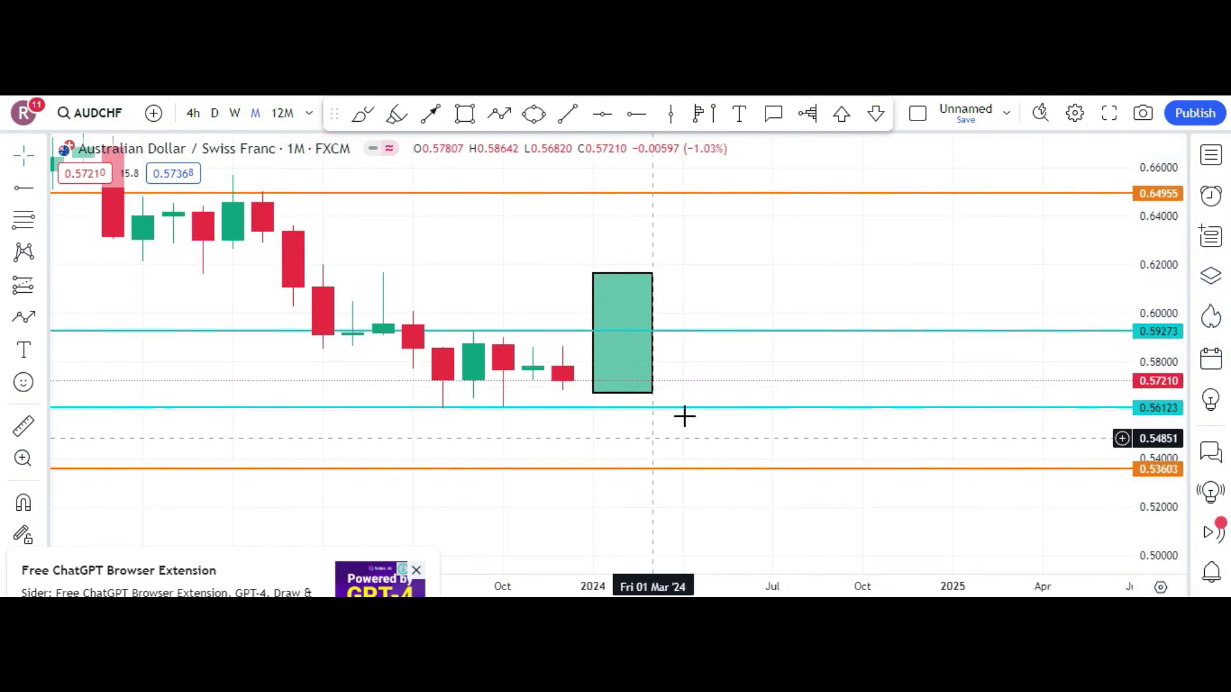